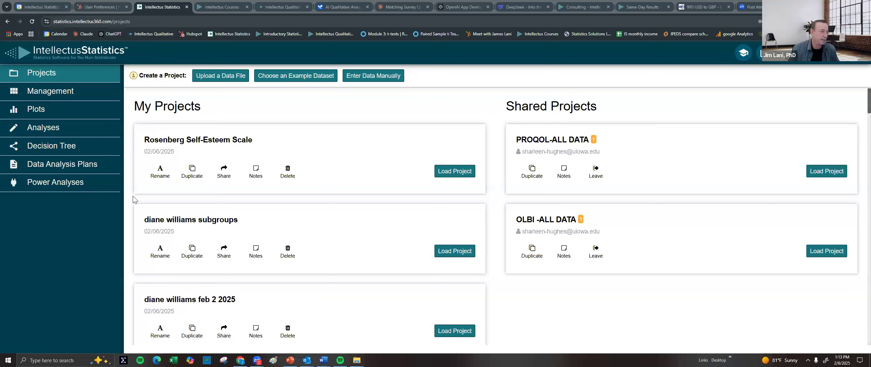
Leave the shared PROQOL-ALL DATA project on the Projects page
click(140, 25)
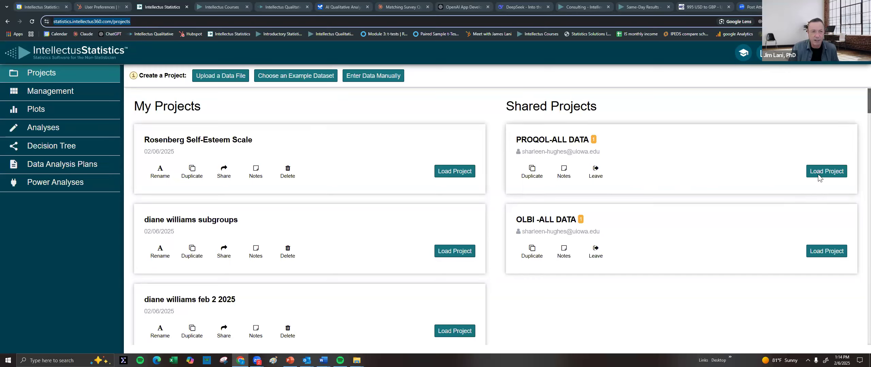
click(595, 181)
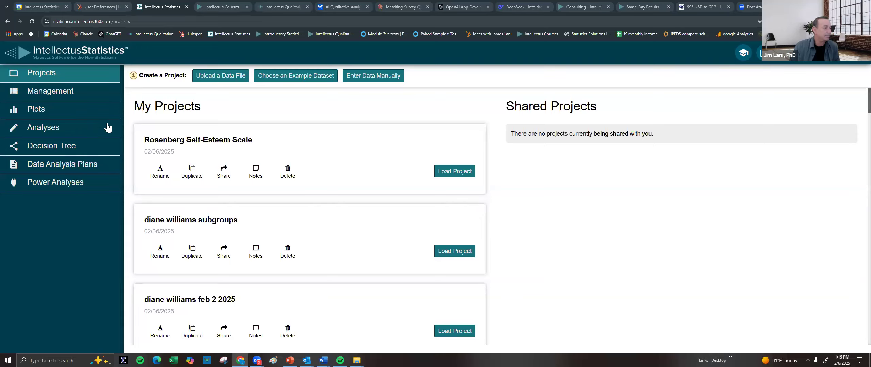
click(225, 75)
click(383, 147)
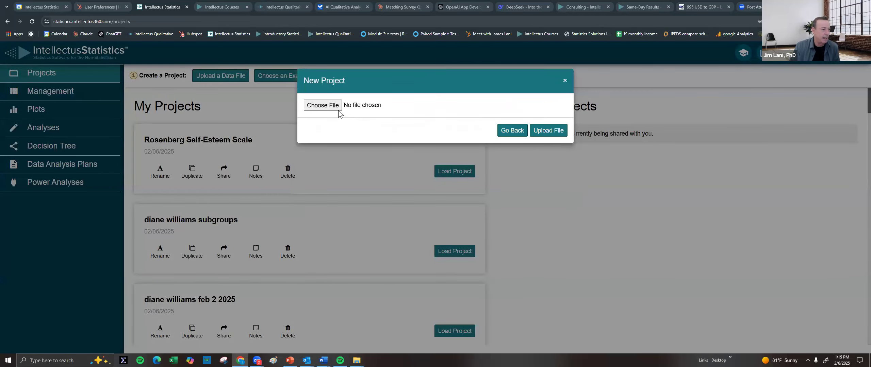
click(501, 133)
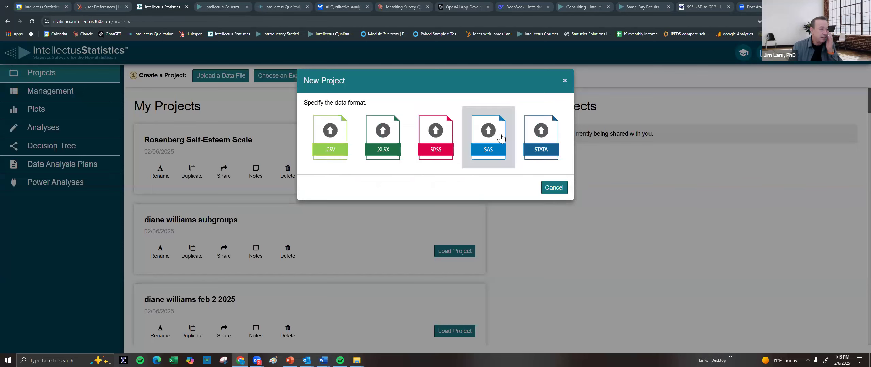
click(566, 80)
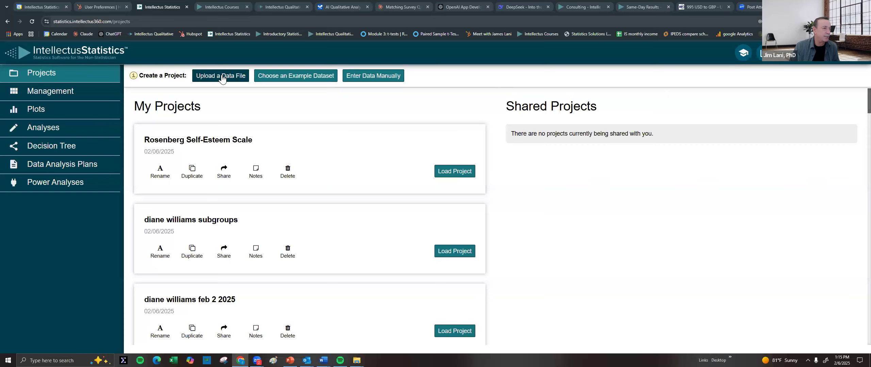
click(302, 78)
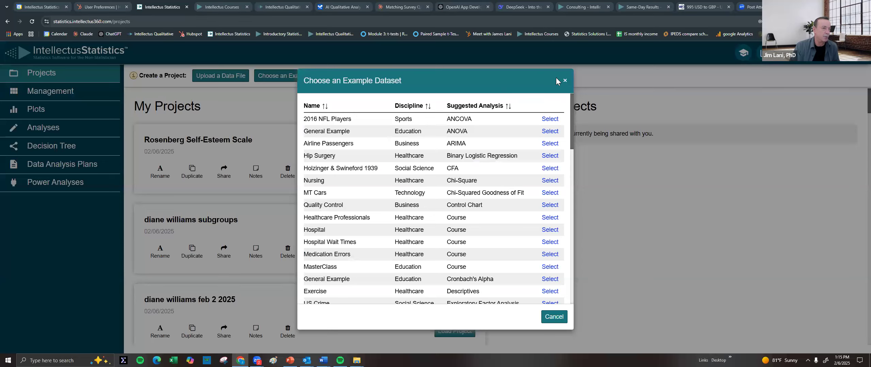
click(566, 82)
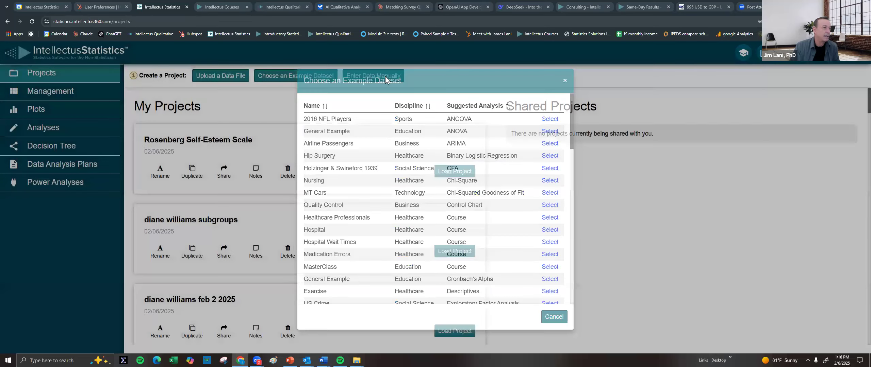
click(387, 81)
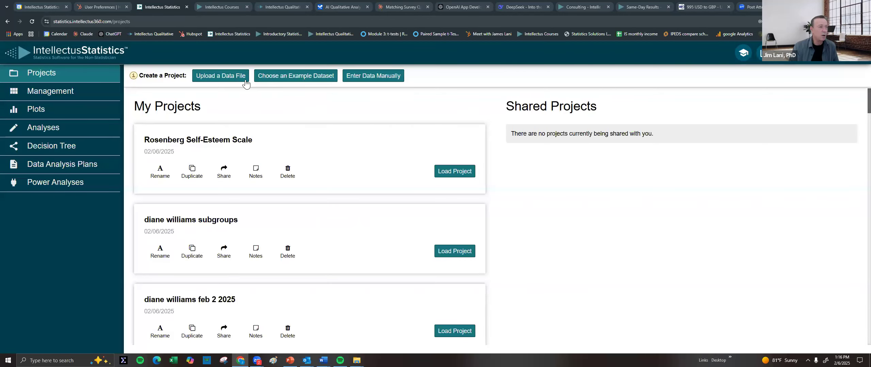
Upload Rosenberg Self-Esteem Scale.xlsx as an .XLSX data file to create a new project
click(221, 76)
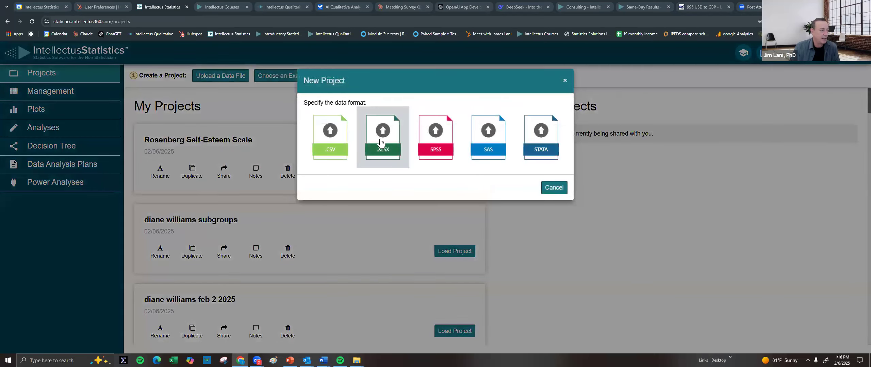
click(382, 146)
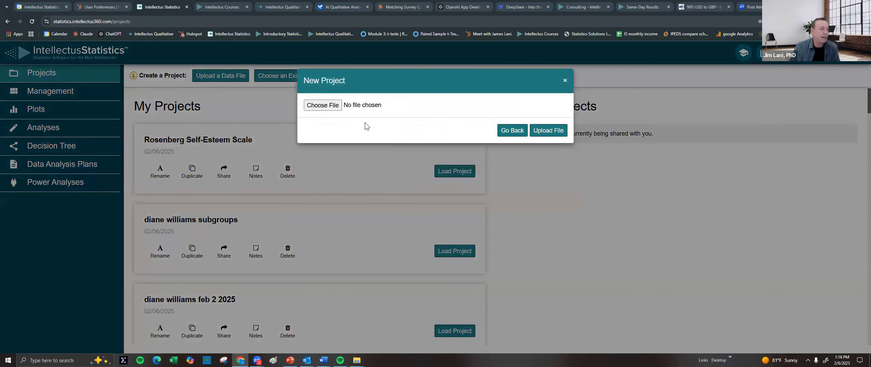
click(330, 106)
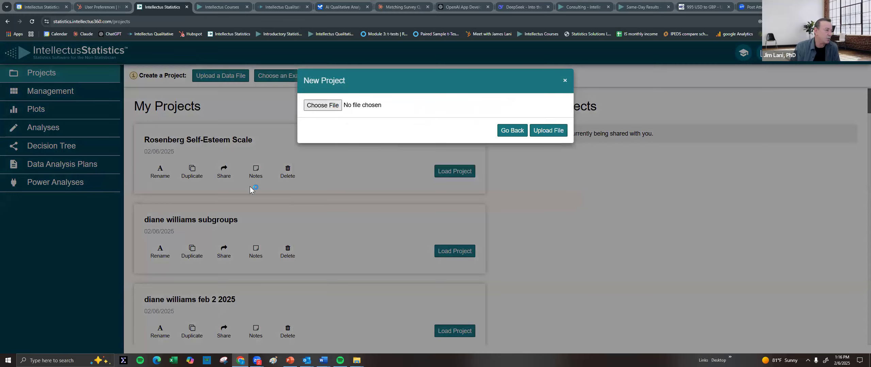
click(109, 199)
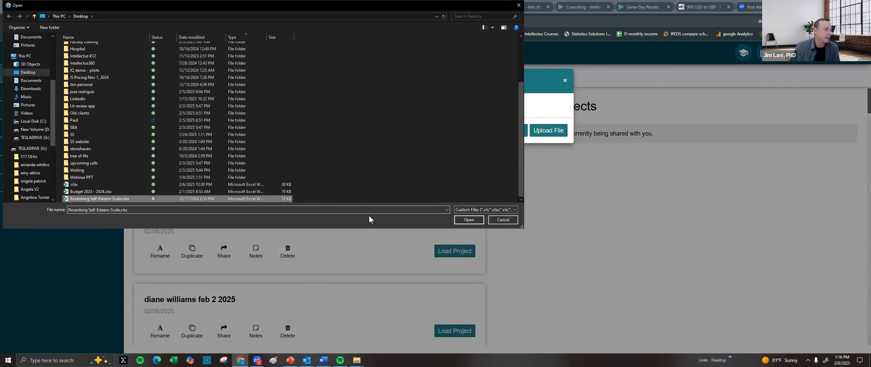
click(468, 220)
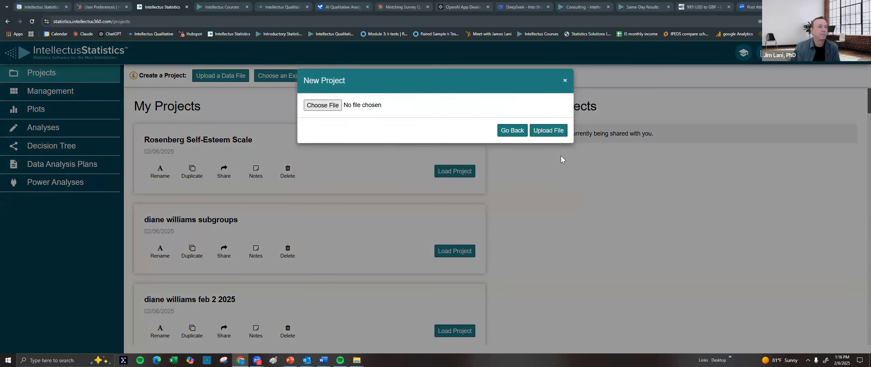
click(547, 131)
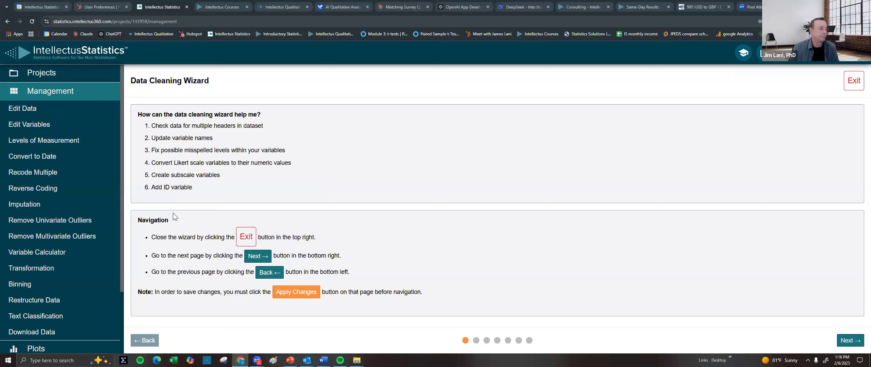
Remove header rows 1 and 2, the question text and codes, and continue to variable names
click(850, 341)
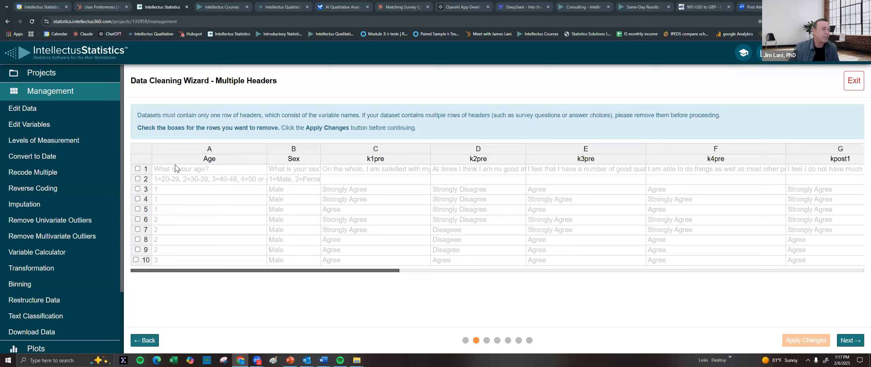
click(138, 169)
click(138, 179)
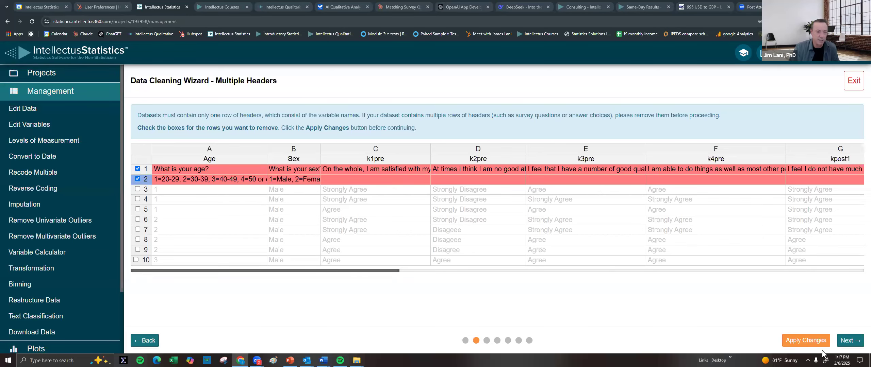
click(809, 341)
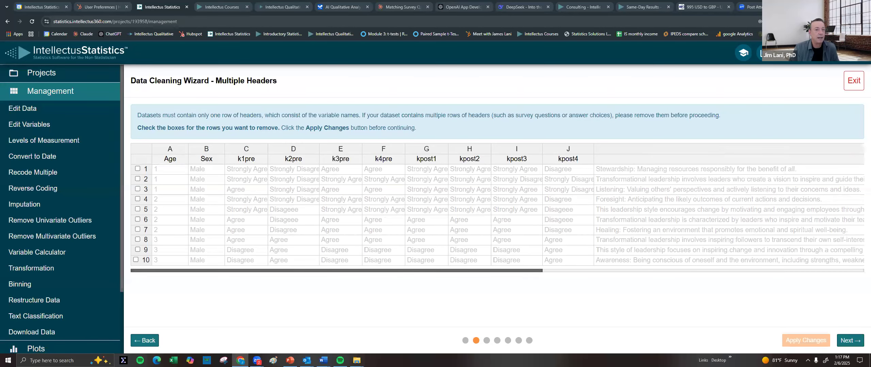
click(850, 341)
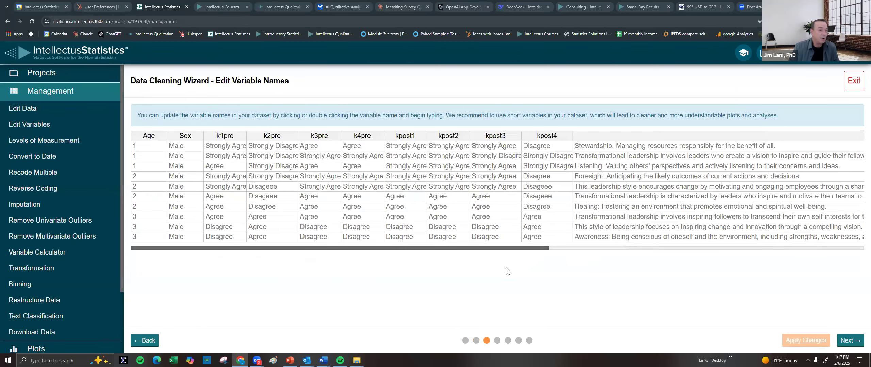
Rename the Sex column to Gender, apply it, and continue to the misspelled levels check
double_click(195, 135)
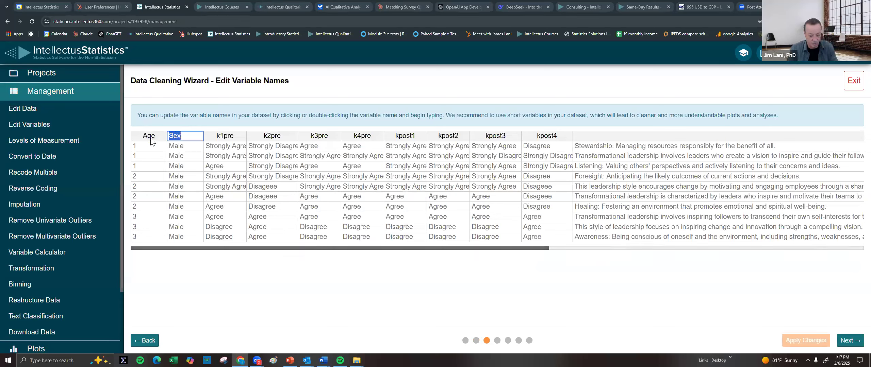
text(Gener)
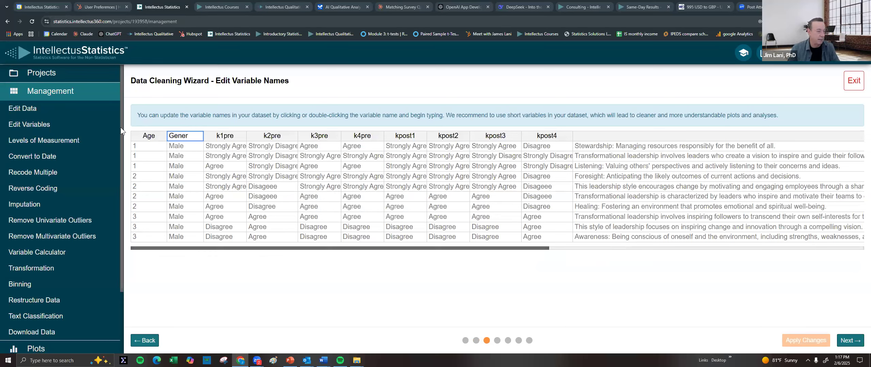
key(BackSpace)
key(BackSpace)
text(der)
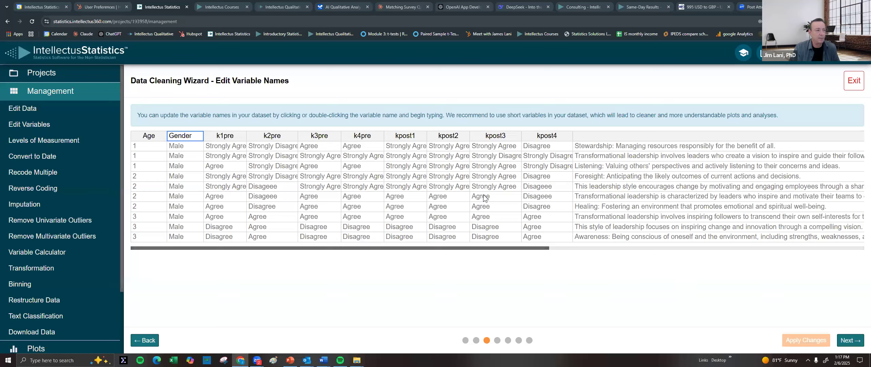
click(436, 177)
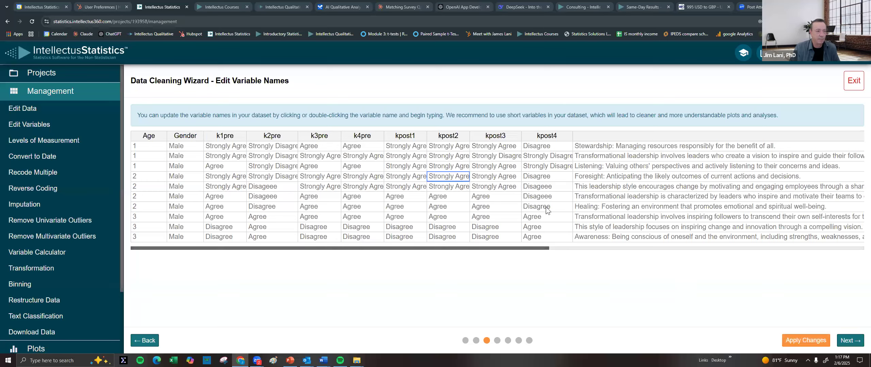
click(801, 341)
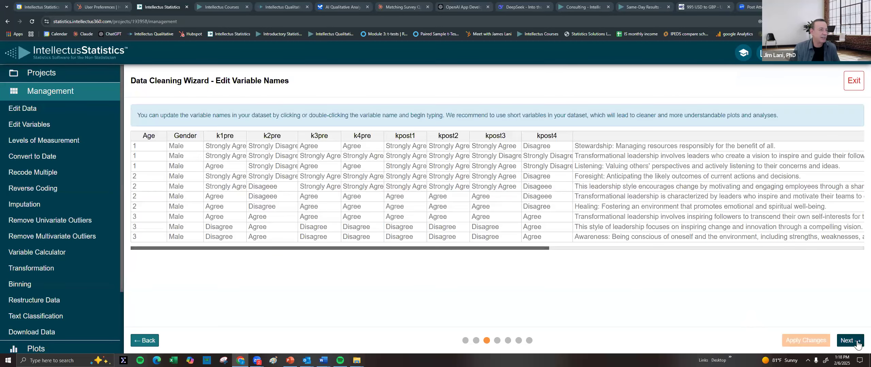
click(857, 343)
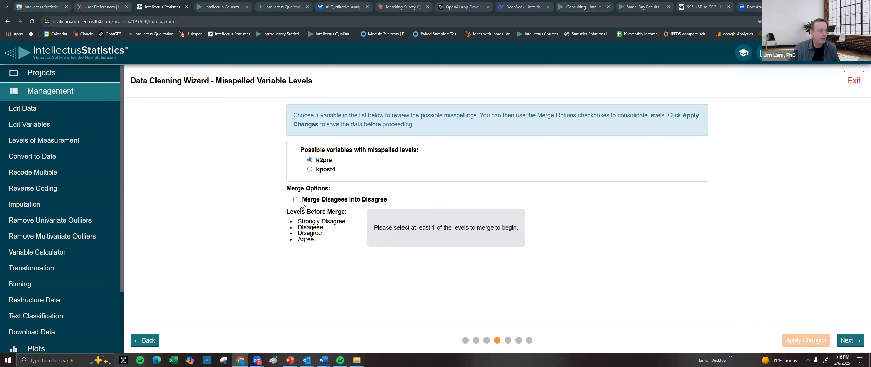
Merge the misspelled level Disageee into Disagree for both k2pre and kpost4
click(321, 203)
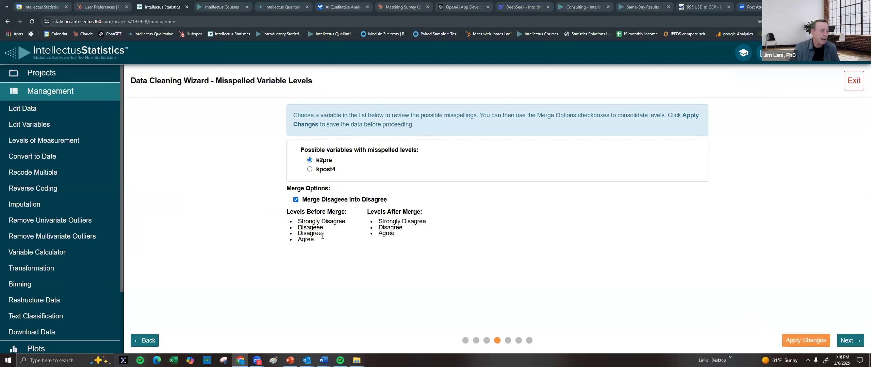
drag(317, 228, 322, 233)
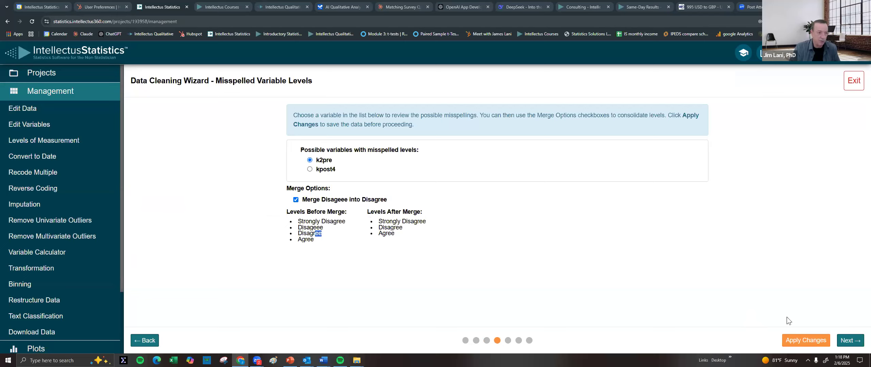
click(810, 340)
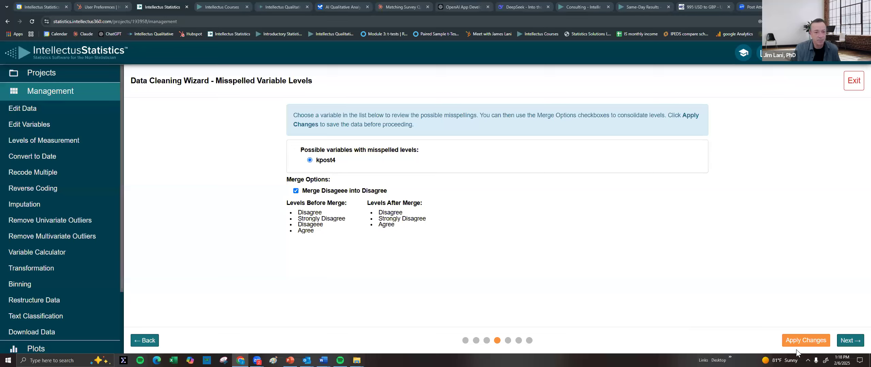
click(810, 341)
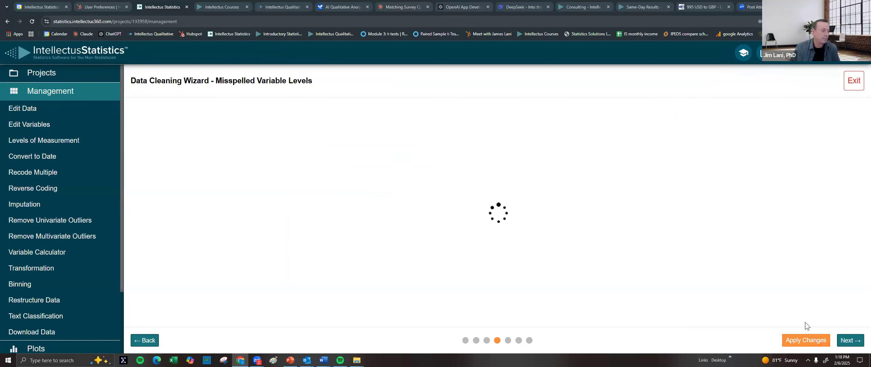
click(847, 340)
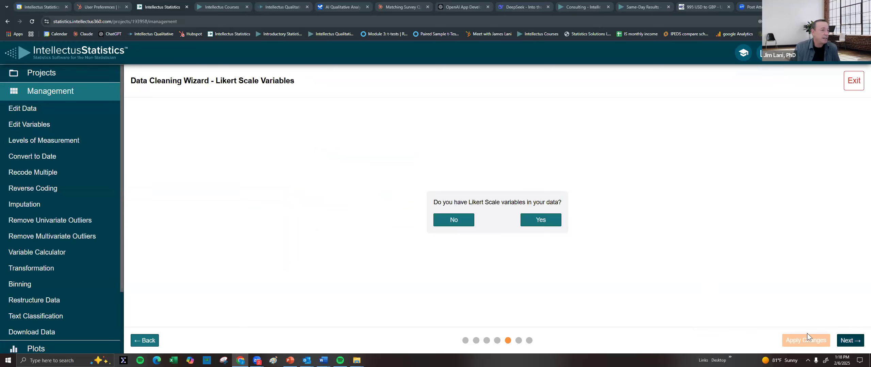
Convert all eight Likert items, k1pre through kpost4, to 1–5 values with the 5-Point Agreement Scale
click(538, 219)
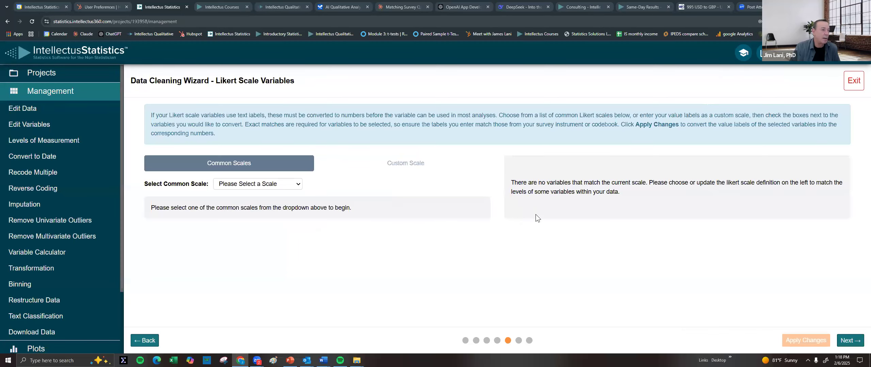
click(259, 185)
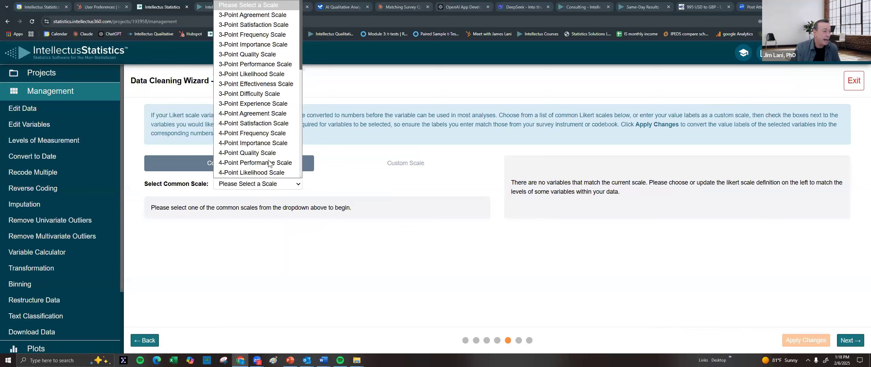
scroll(268, 149, down, 5)
scroll(264, 129, up, 3)
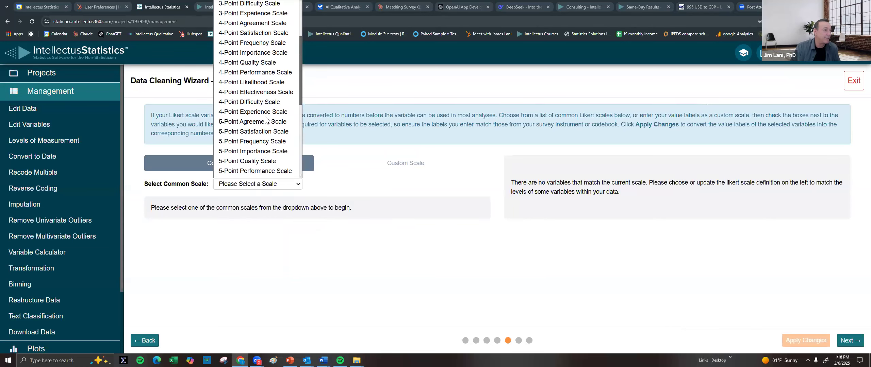
click(262, 122)
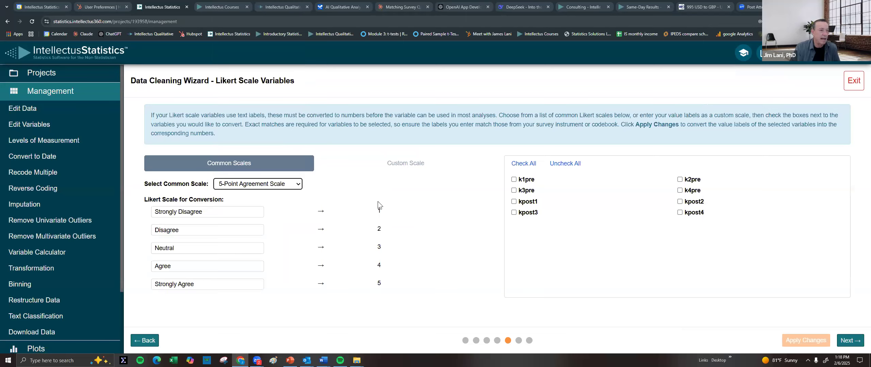
click(520, 166)
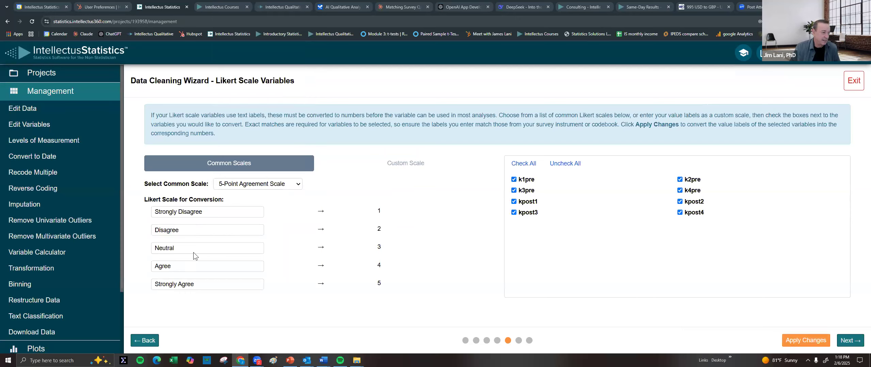
click(803, 341)
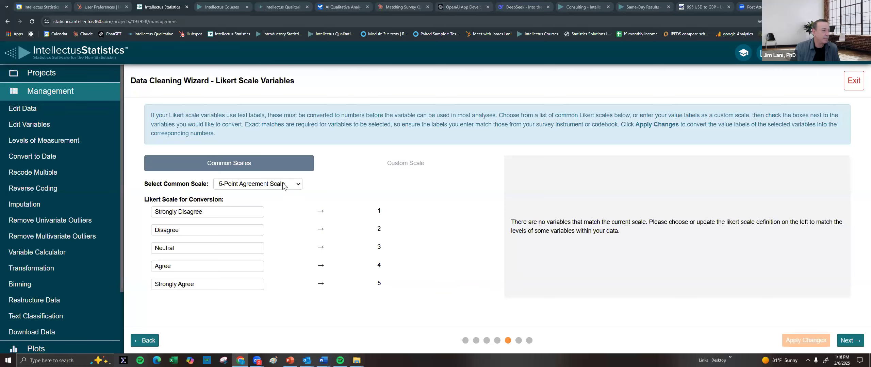
click(850, 341)
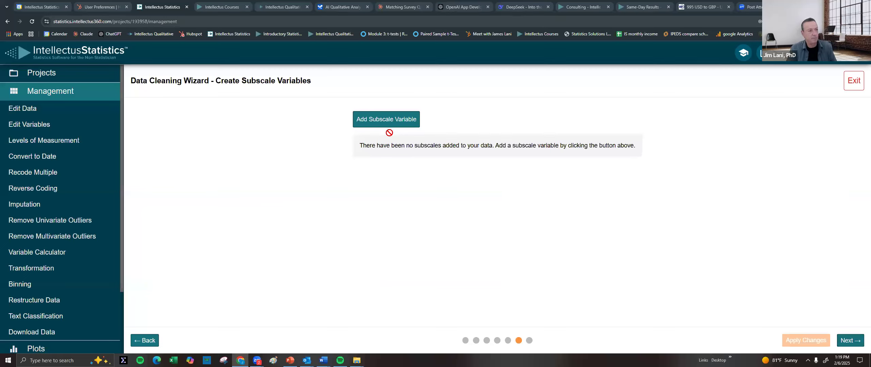
Start a new subscale named Pretest with the Average type
click(393, 120)
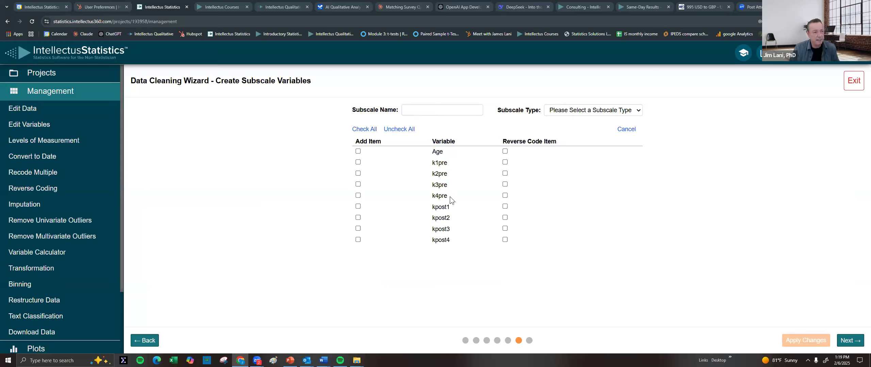
click(419, 111)
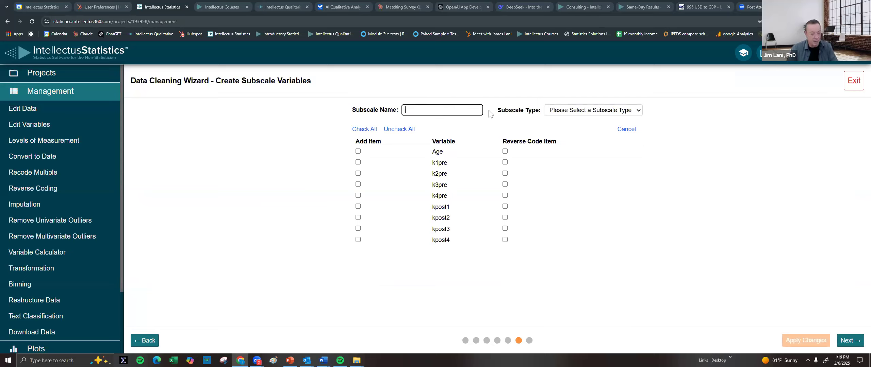
text(P)
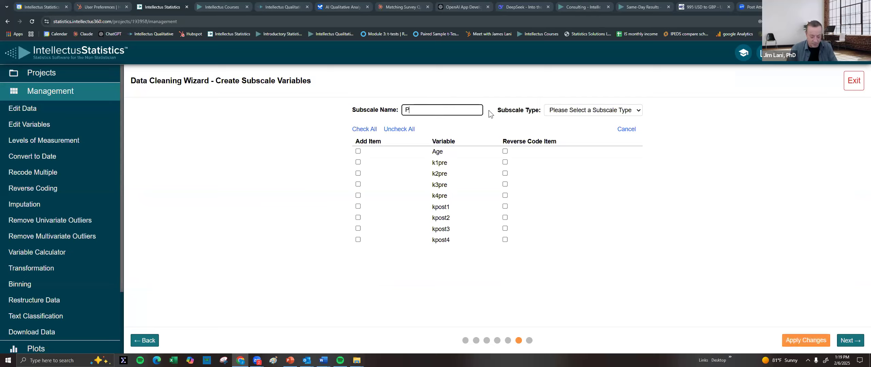
text(res)
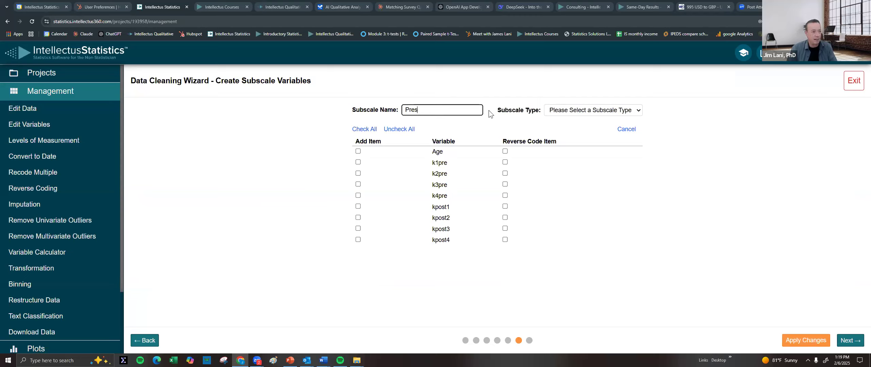
text(est)
key(BackSpace)
key(BackSpace)
key(BackSpace)
text(test)
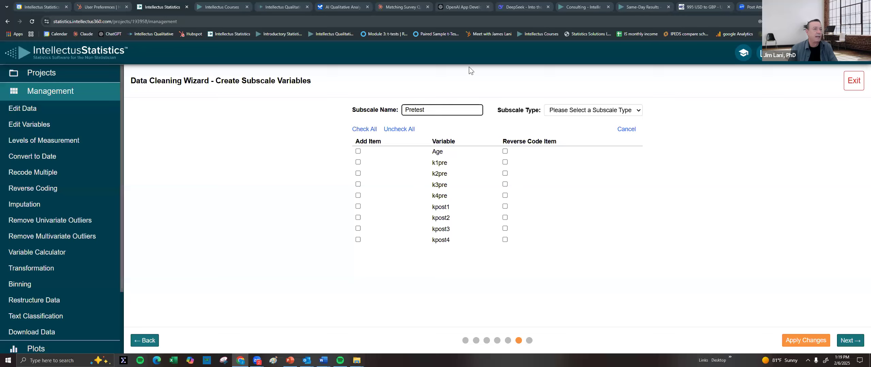
click(596, 109)
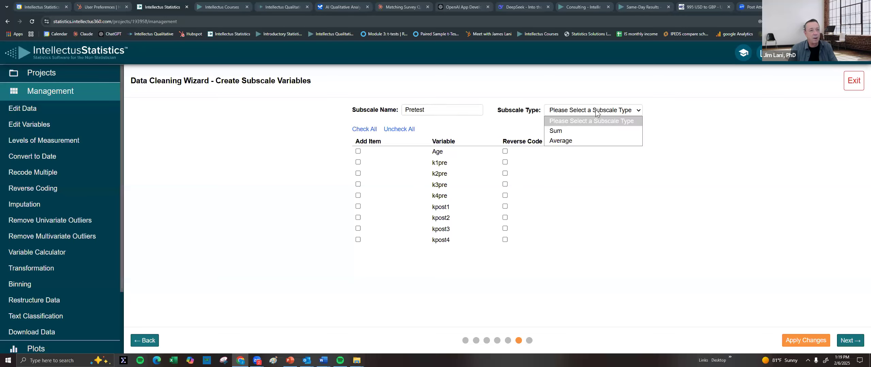
click(565, 140)
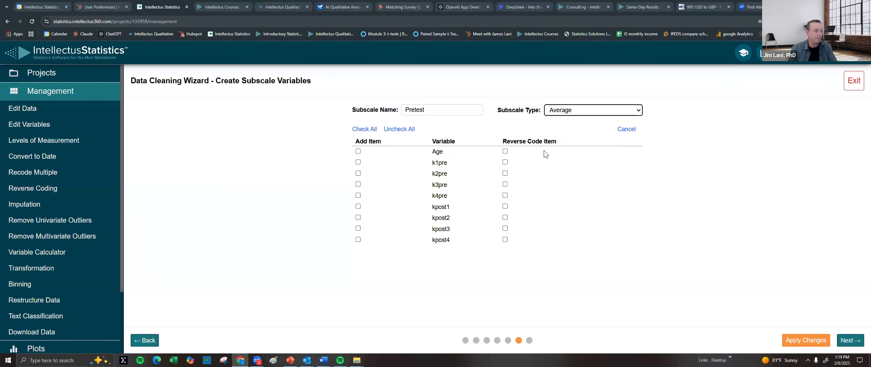
Add k1pre–k4pre to Pretest, reverse-code k2pre with min 1 and max 5, and create it
click(359, 162)
click(359, 174)
click(359, 185)
click(358, 195)
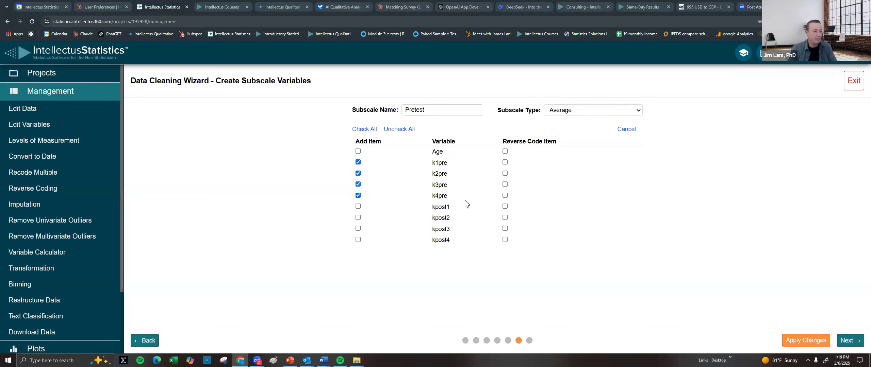
click(506, 174)
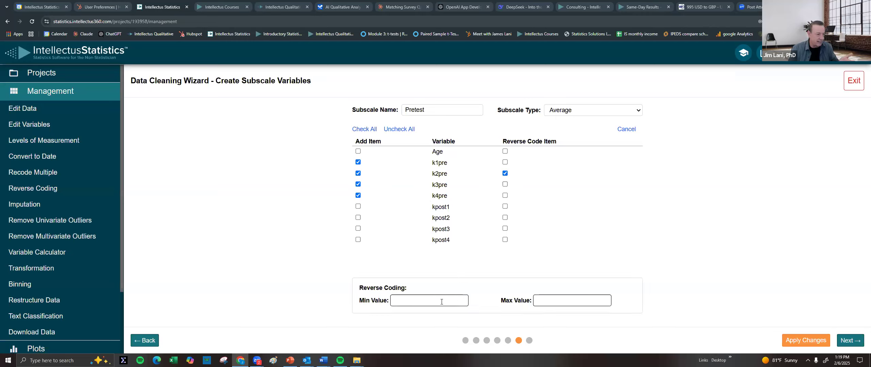
click(424, 302)
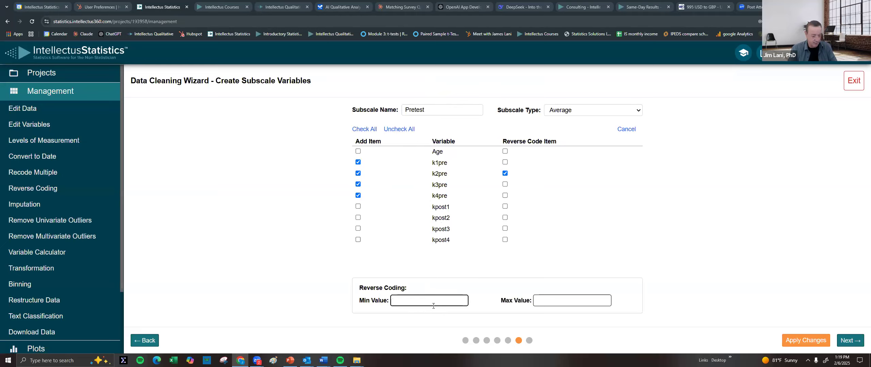
click(546, 300)
text(5)
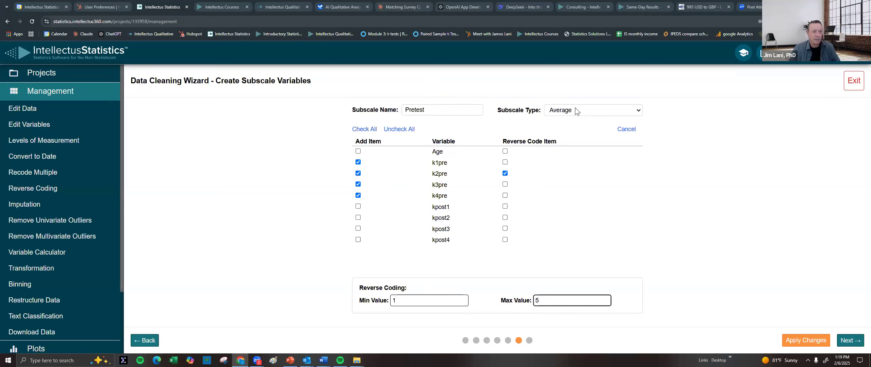
click(585, 110)
click(585, 110)
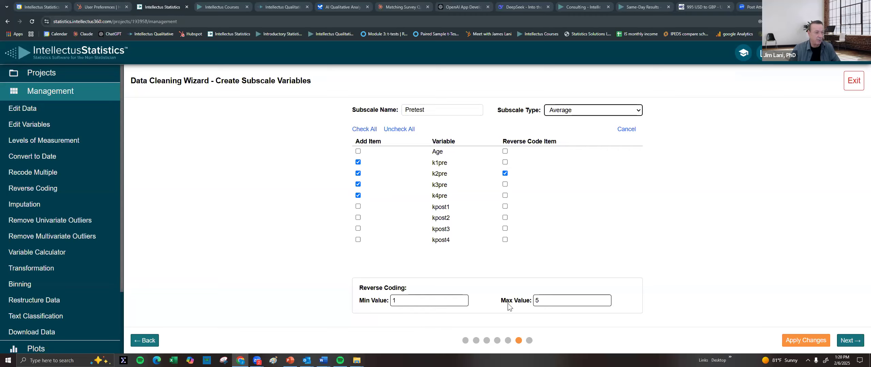
click(812, 341)
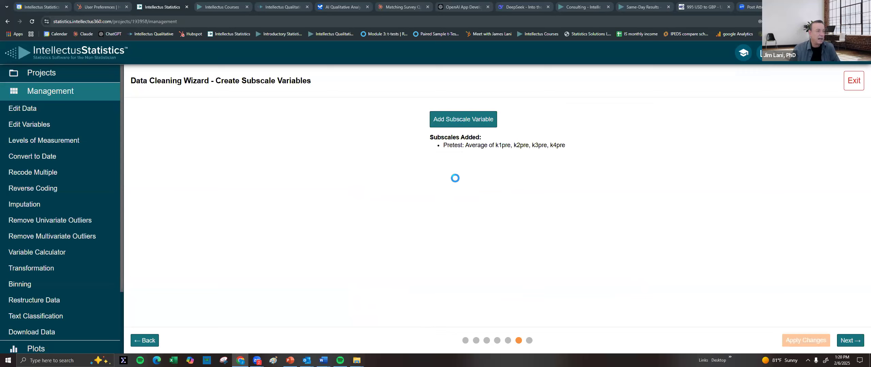
Create a posttest average subscale from the k-post items with kpost1 reverse-coded 1–5
click(468, 122)
click(421, 109)
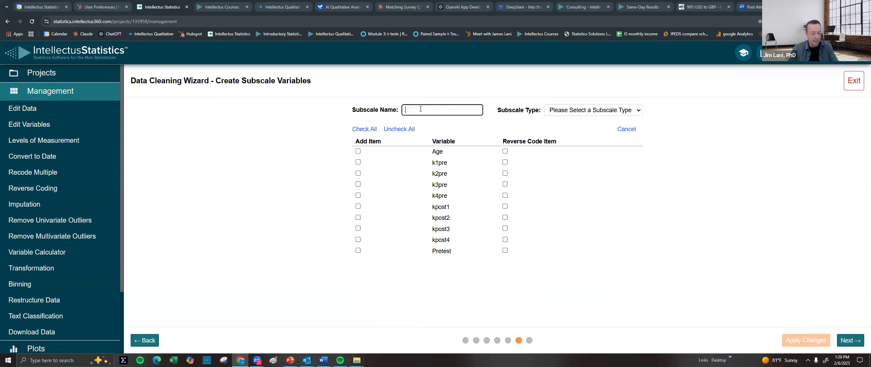
text(posttest)
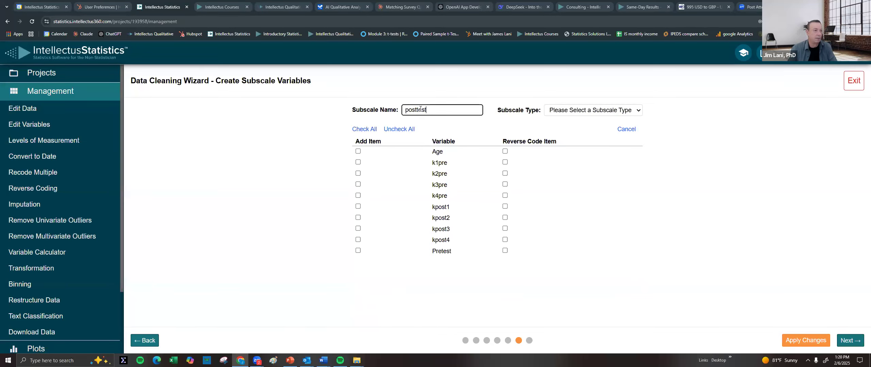
click(572, 114)
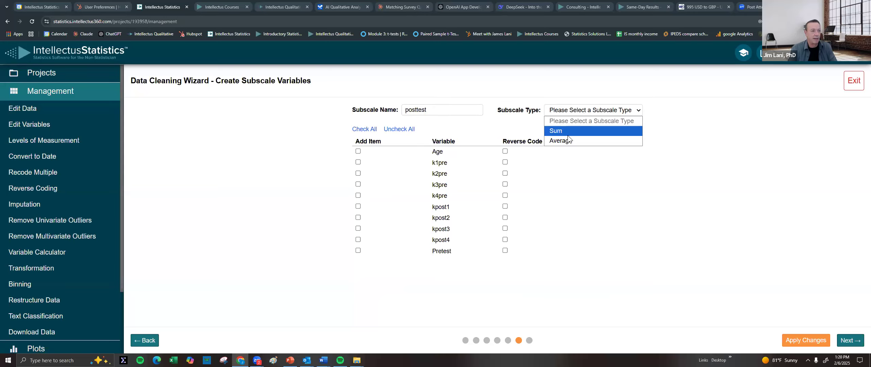
click(567, 140)
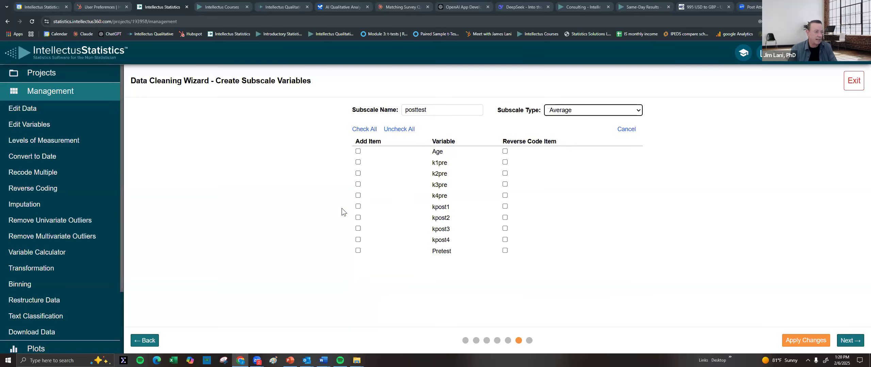
click(359, 206)
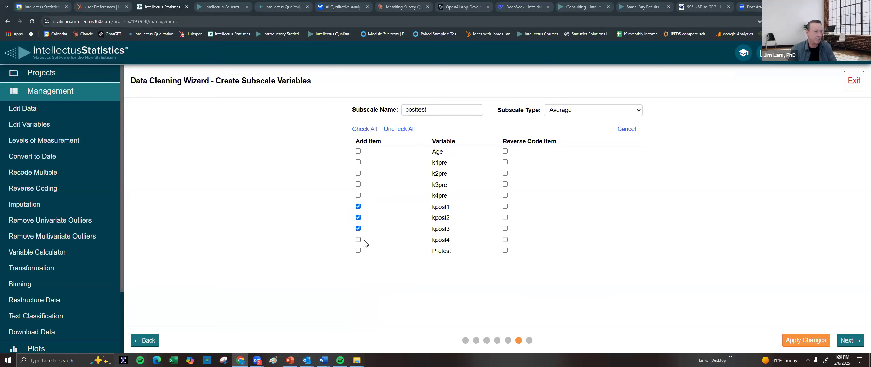
click(505, 206)
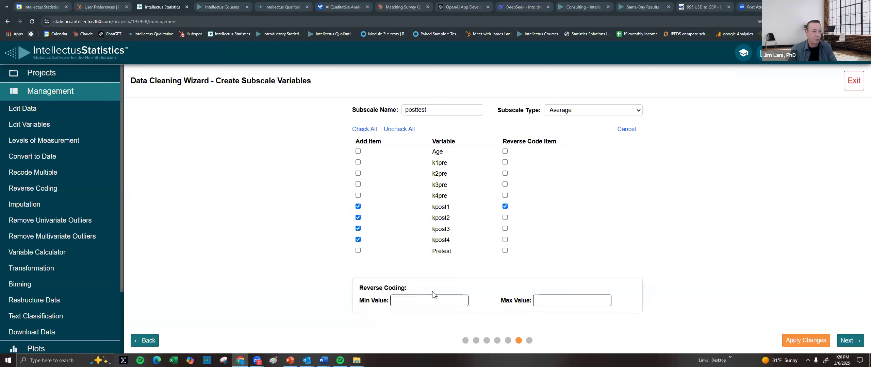
click(422, 306)
click(548, 301)
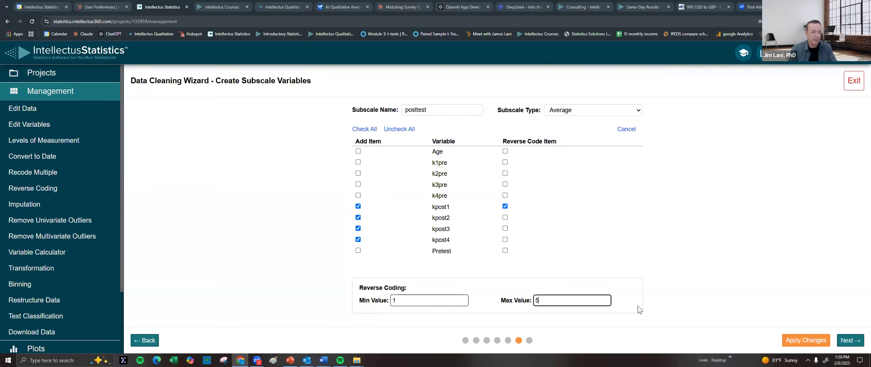
click(806, 341)
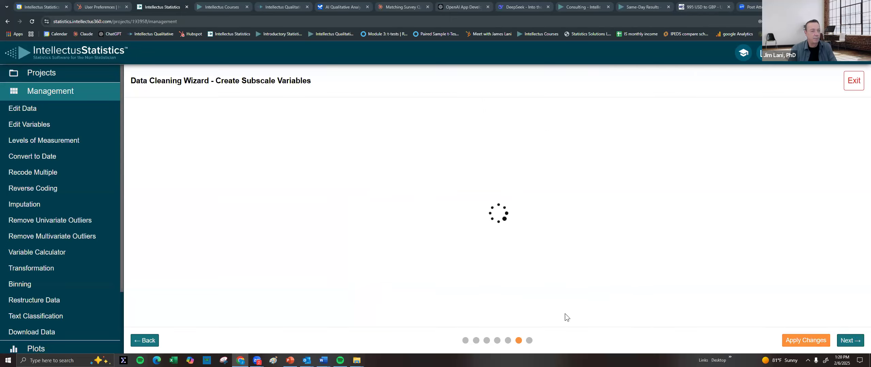
click(860, 347)
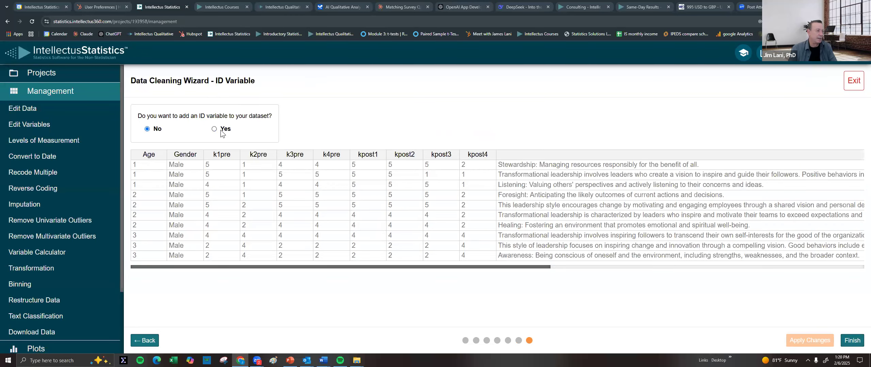
Add an ID variable to the dataset and finish the data cleaning wizard
click(214, 129)
click(827, 341)
click(853, 341)
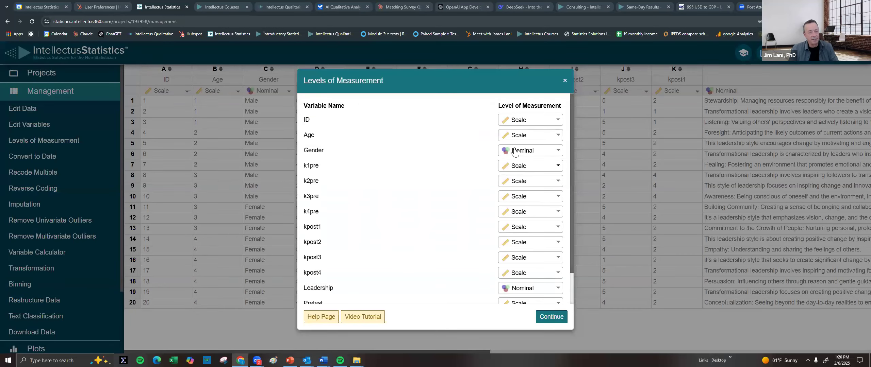
Confirm the measurement levels, keeping Gender nominal, and close the levels list
drag(479, 73, 523, 58)
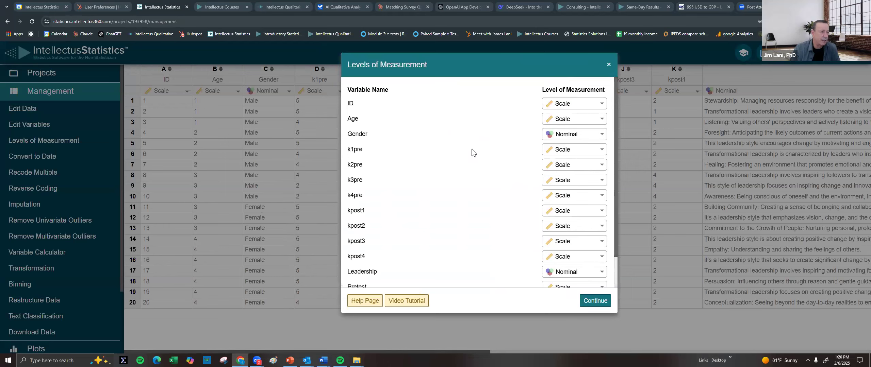
click(580, 135)
click(580, 135)
click(580, 135)
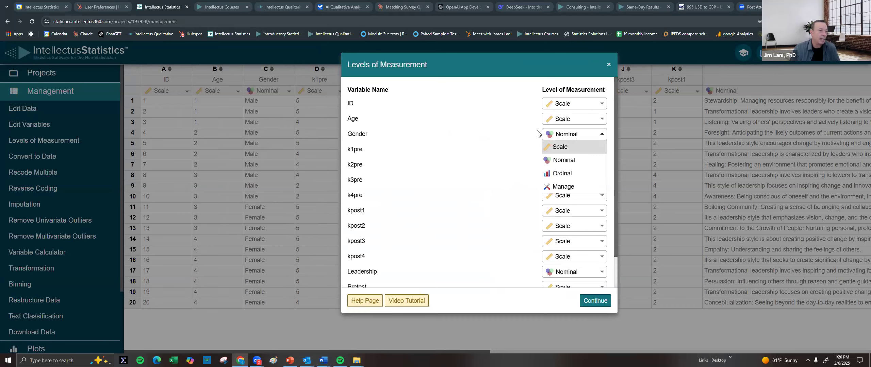
click(519, 132)
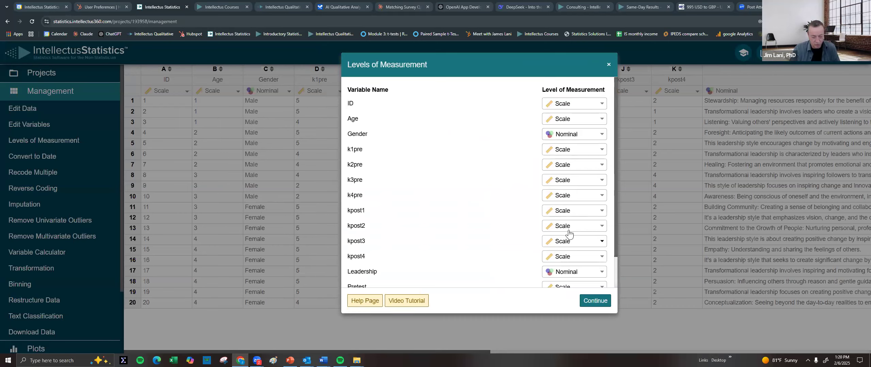
scroll(558, 226, down, 1)
scroll(544, 198, up, 1)
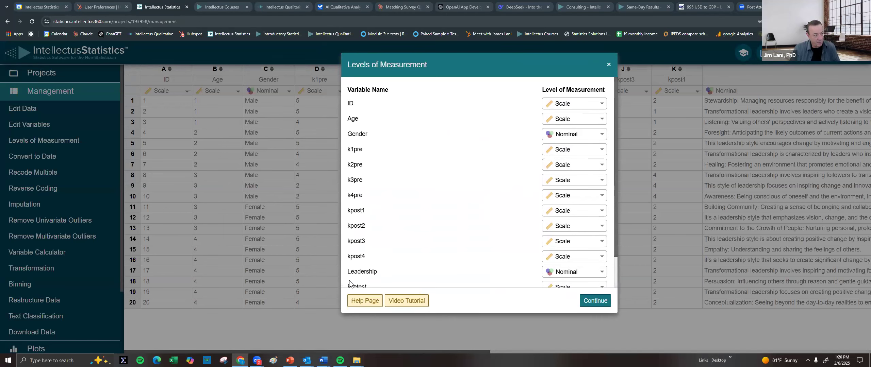
scroll(360, 283, down, 1)
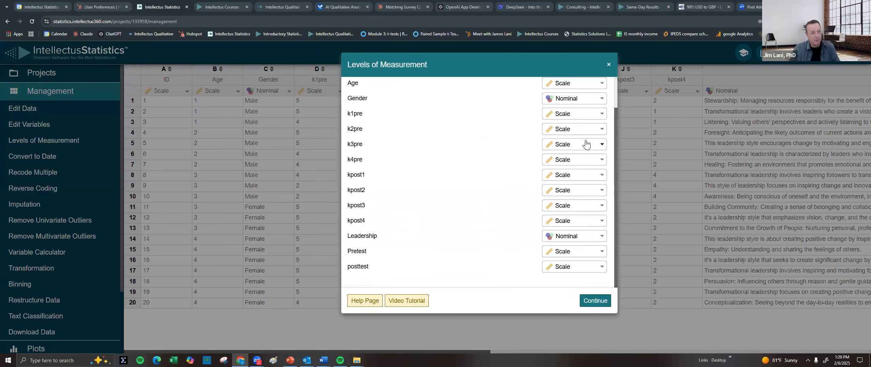
scroll(584, 132, up, 1)
click(595, 303)
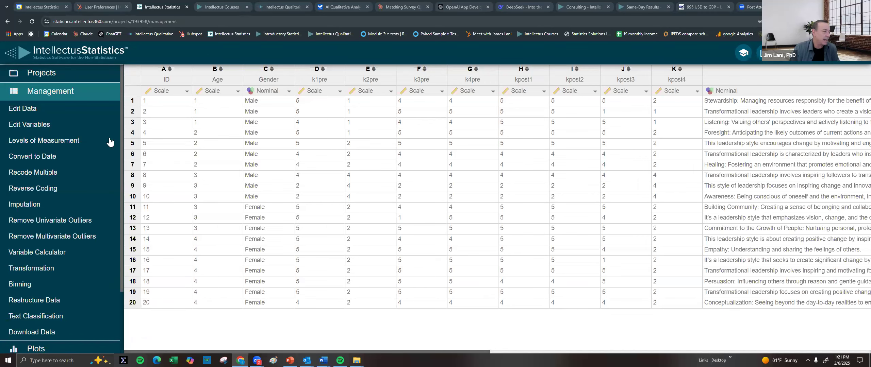
Make Age ordinal with groups 20-29, 30-39, 40-49 and 50+, replacing the original variable
click(221, 97)
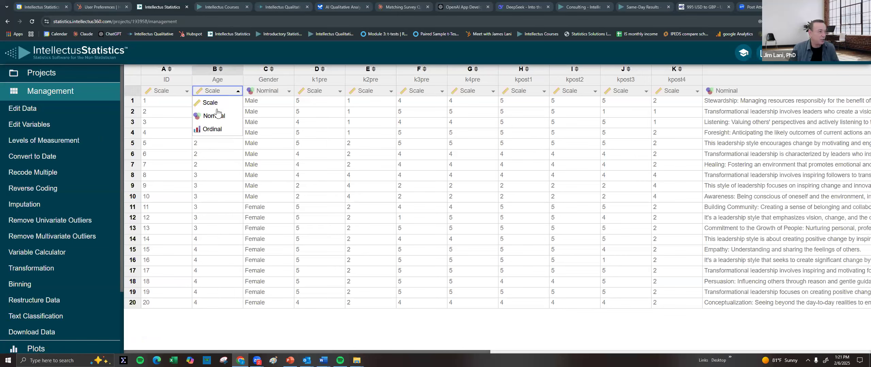
click(214, 130)
click(319, 167)
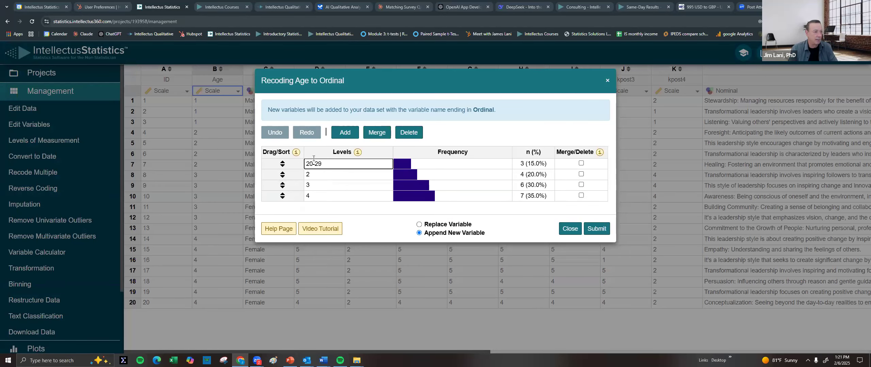
click(318, 173)
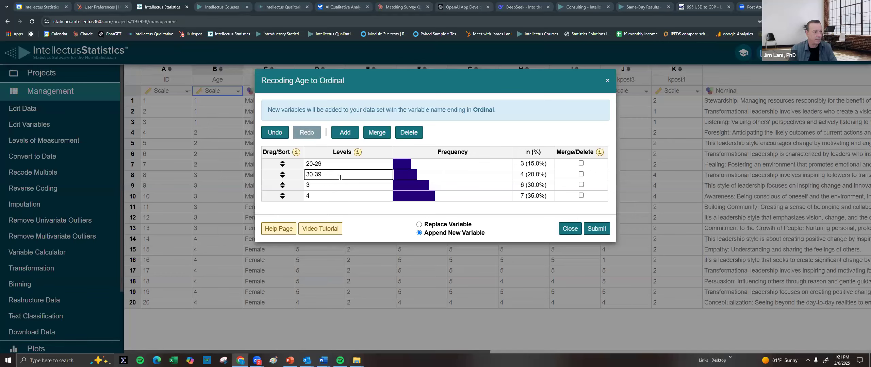
click(318, 189)
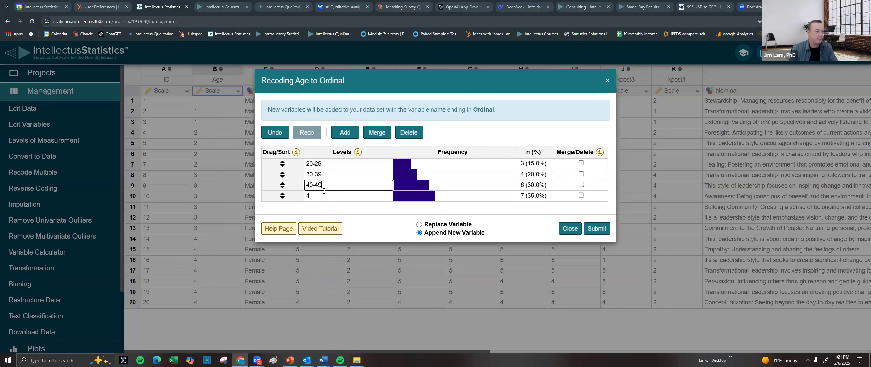
click(319, 199)
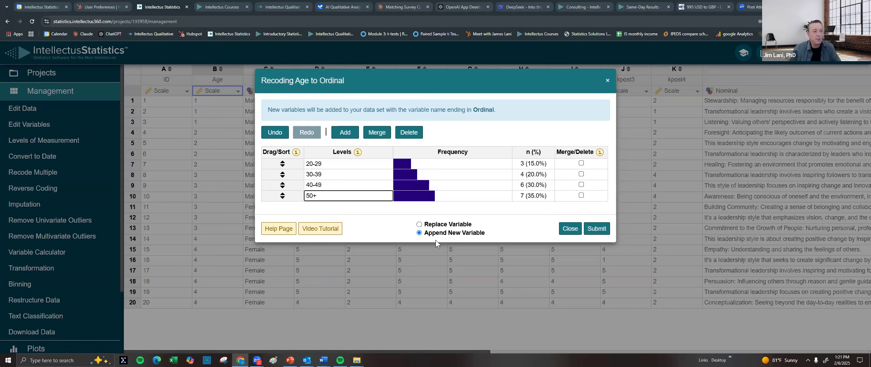
click(434, 225)
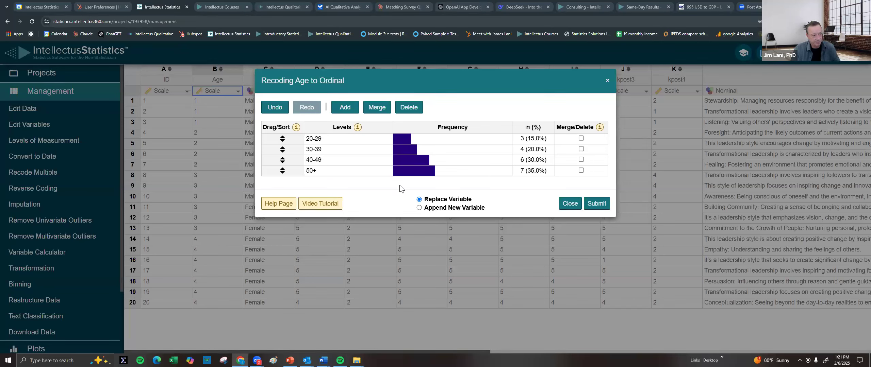
click(603, 206)
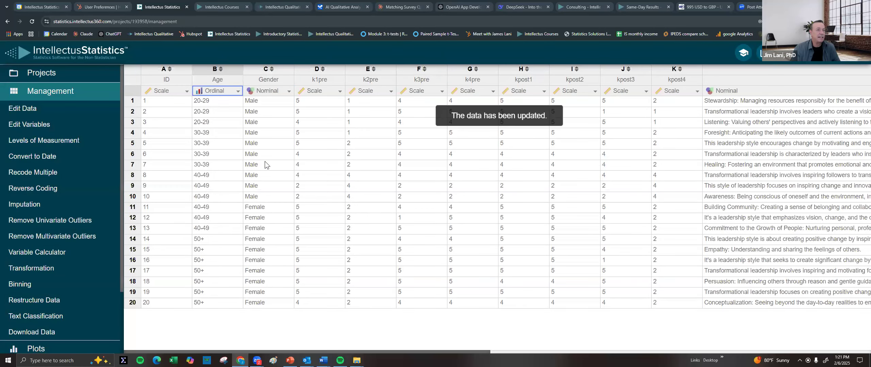
drag(507, 354, 680, 341)
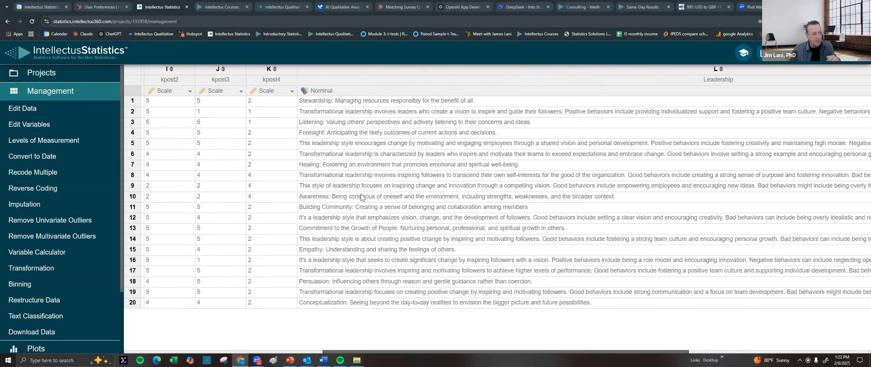
Automatically classify Leadership text into a Leadership_Nominal column and sort rows by it
click(27, 320)
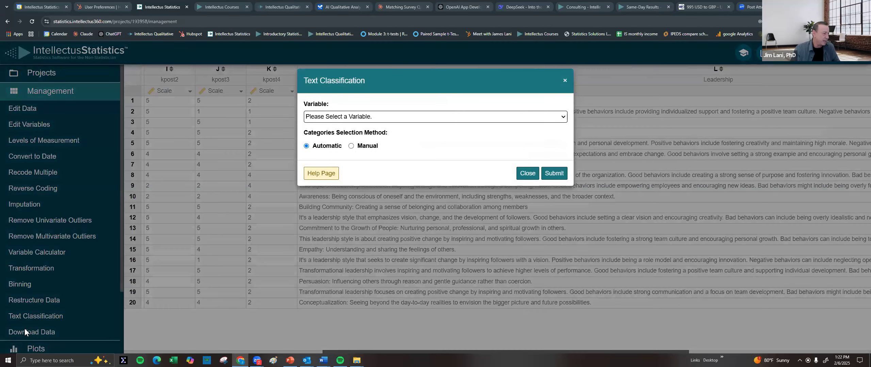
click(400, 119)
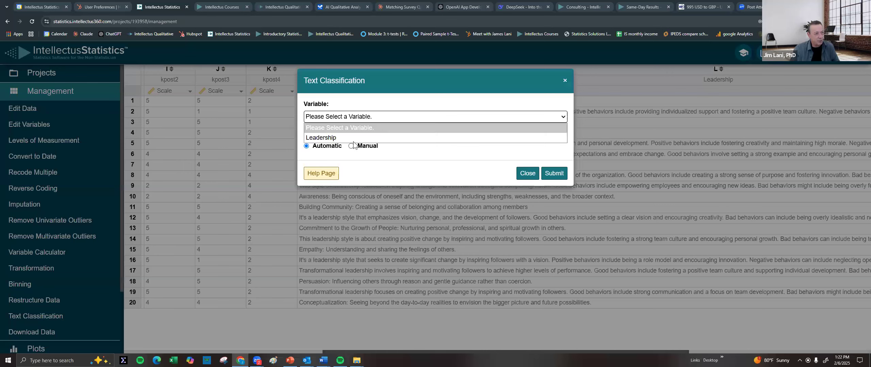
click(332, 138)
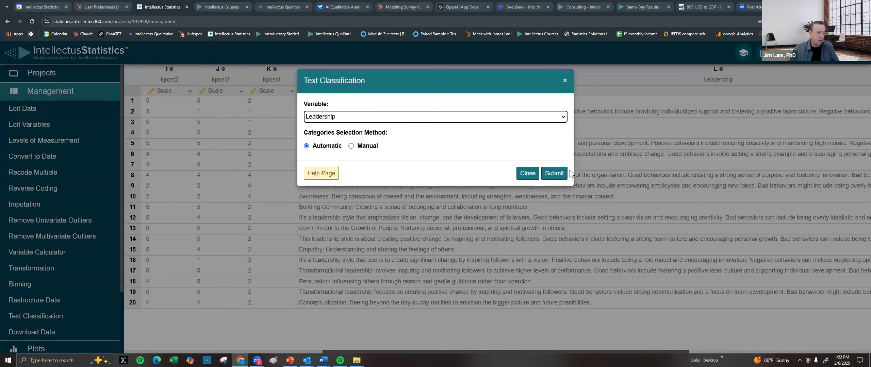
click(560, 173)
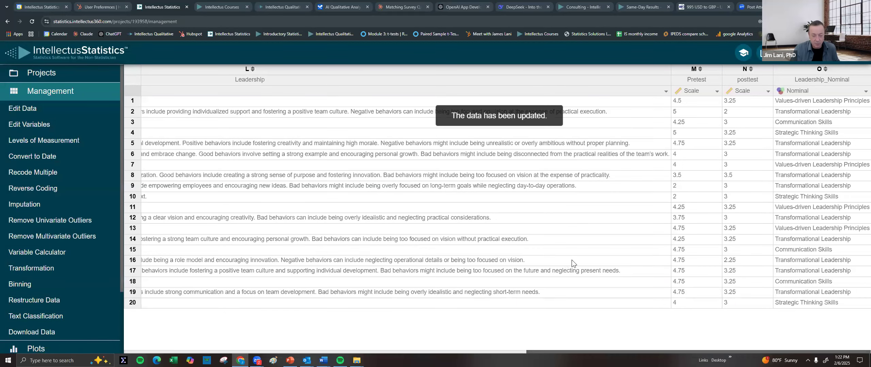
click(827, 75)
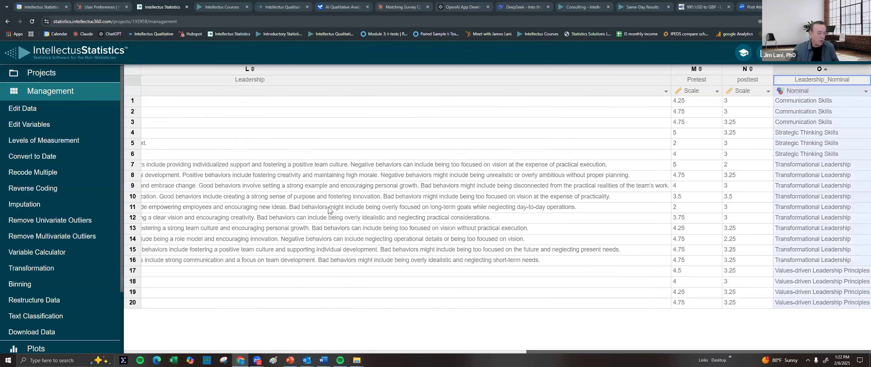
click(815, 169)
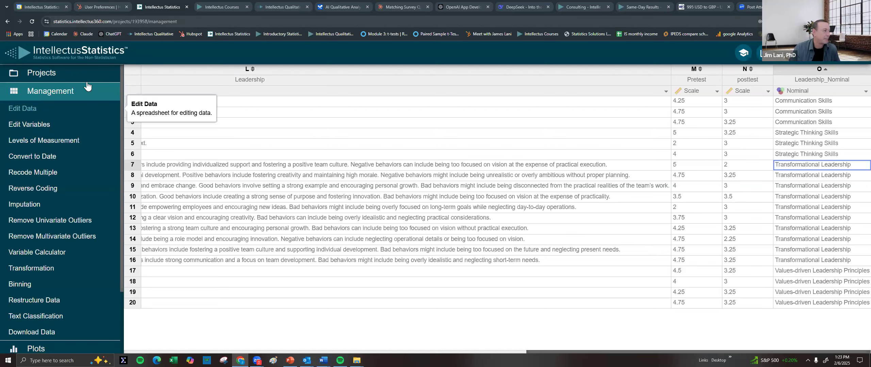
From the example datasets sorted by discipline, create a new project from MasterClass
click(50, 79)
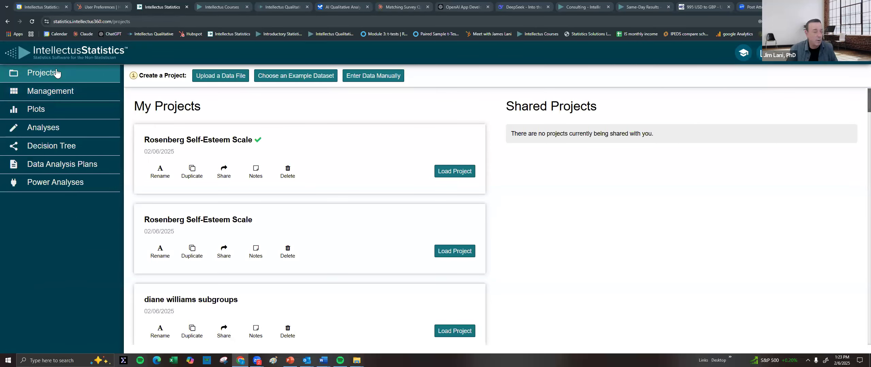
click(292, 75)
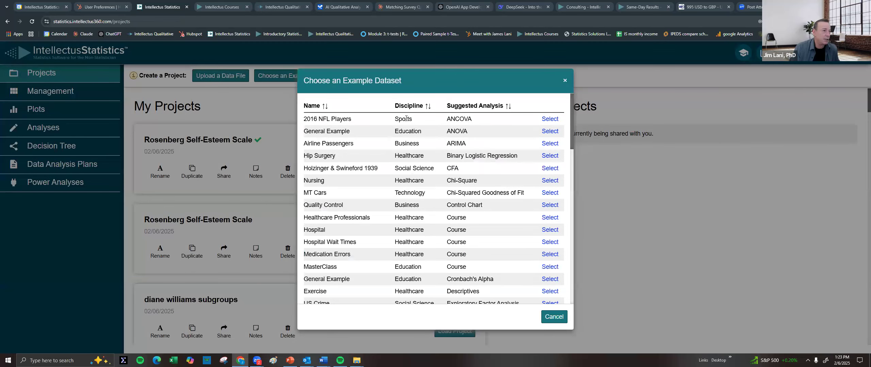
click(412, 108)
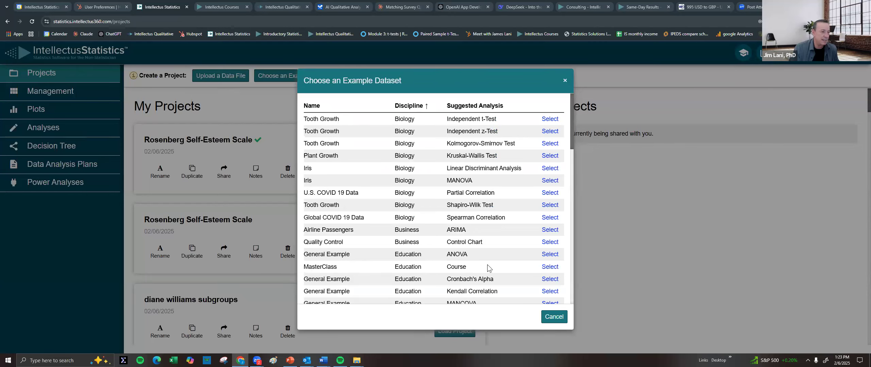
click(549, 267)
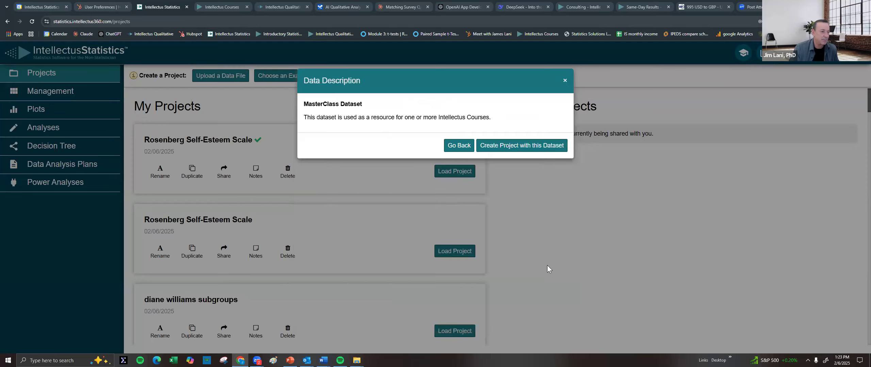
click(524, 146)
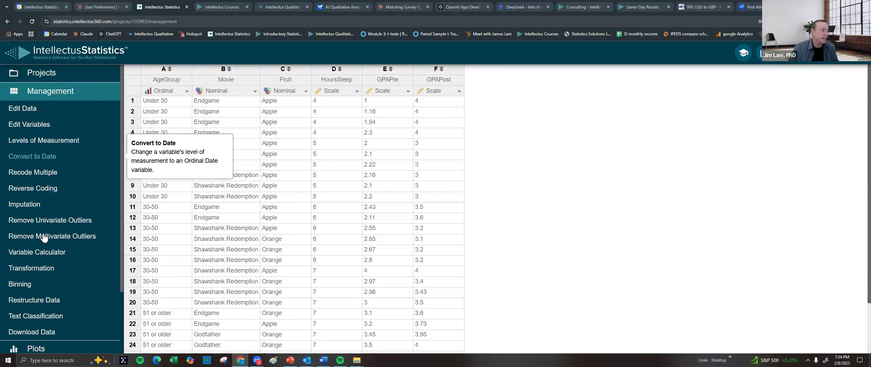
click(172, 96)
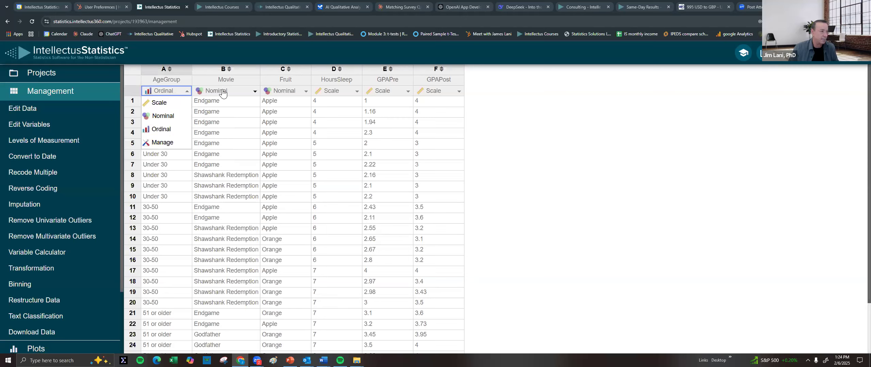
click(431, 123)
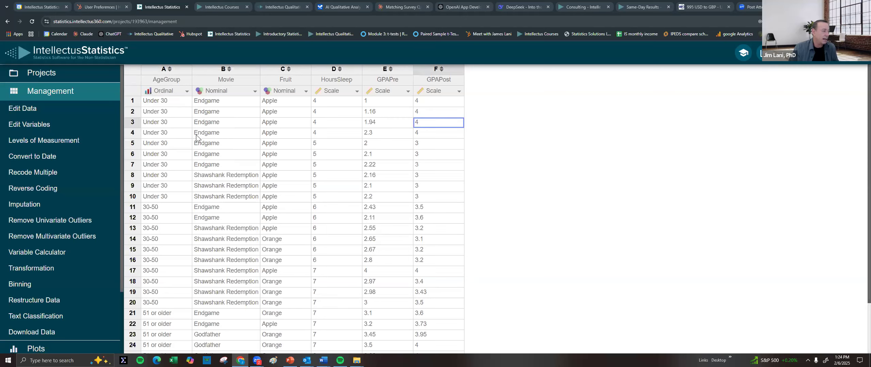
scroll(34, 211, down, 1)
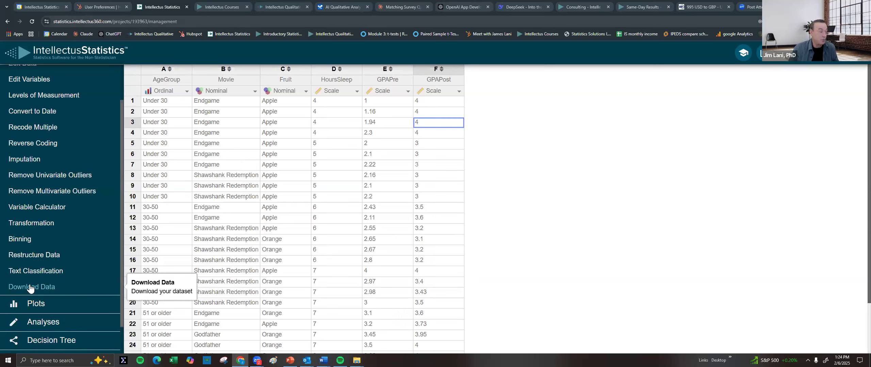
Draw a profile plot of mean GPAPre and GPAPost using Movie as the grouping variable
scroll(29, 288, down, 1)
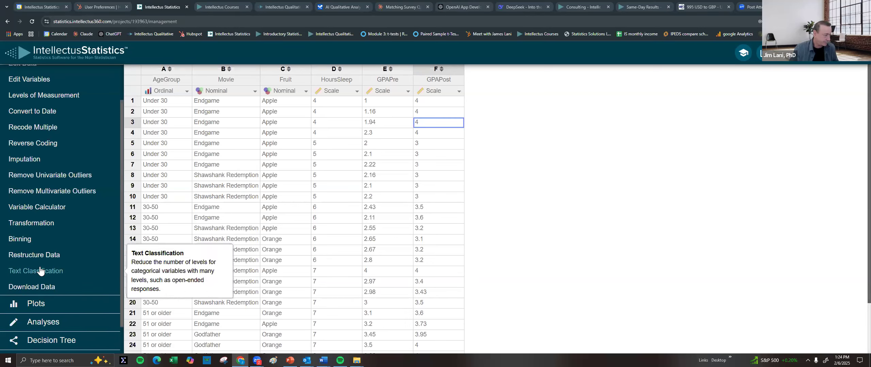
click(38, 274)
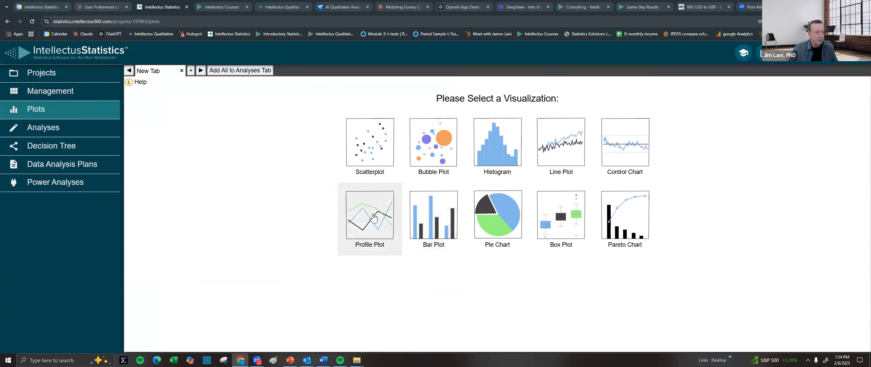
click(375, 211)
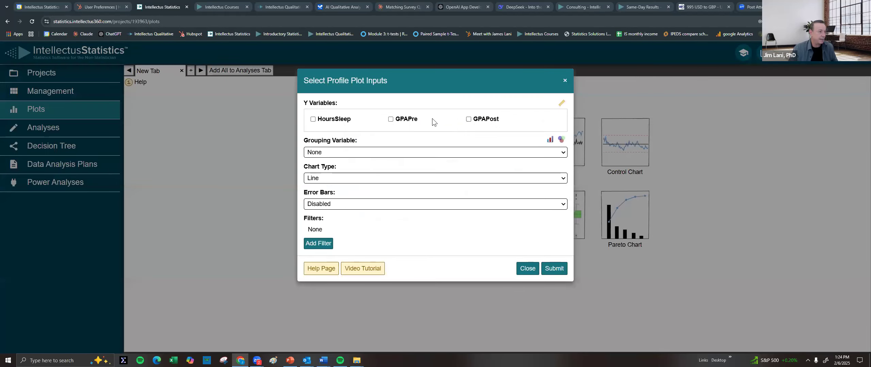
click(360, 155)
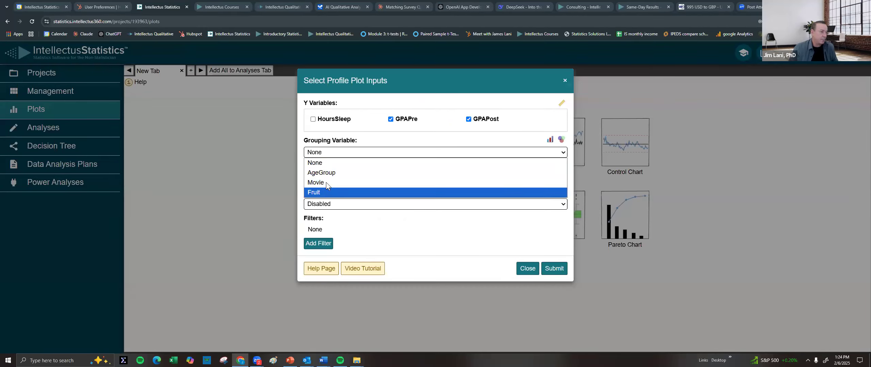
click(326, 183)
click(553, 270)
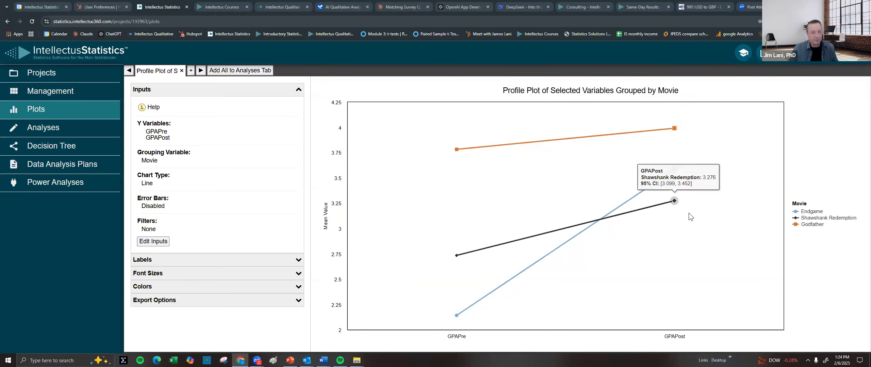
In the Analyses section, expand the Descriptives, Correlation, z-test, proportion, t-test and ANOVA categories
click(43, 132)
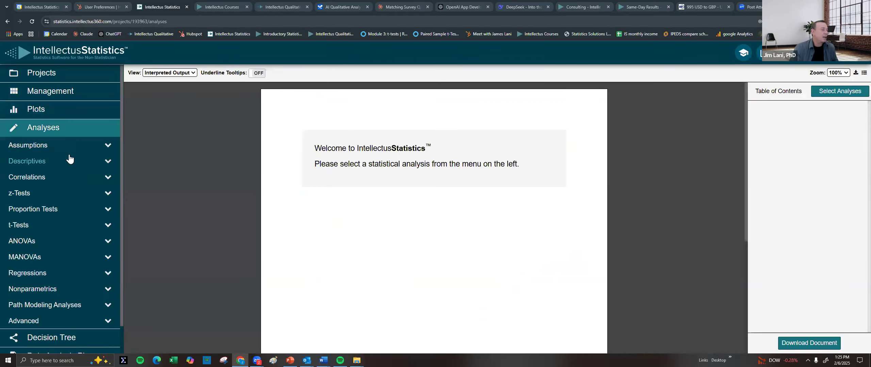
scroll(39, 153, down, 1)
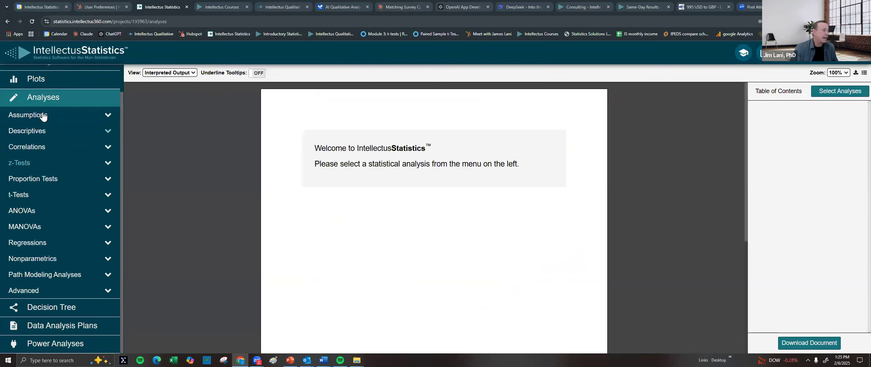
click(34, 133)
click(35, 168)
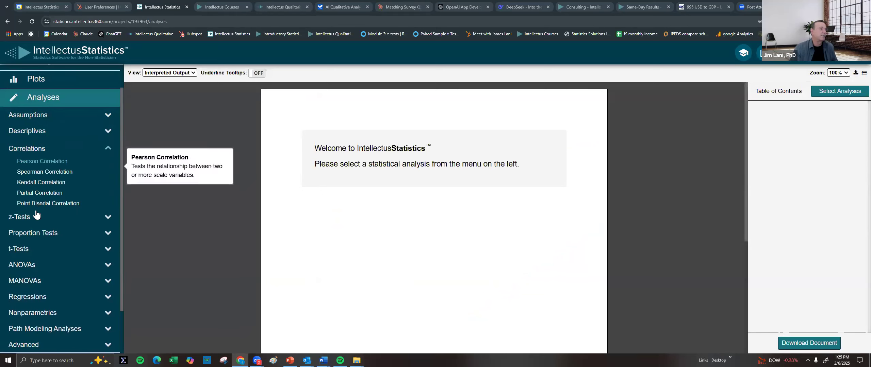
click(30, 221)
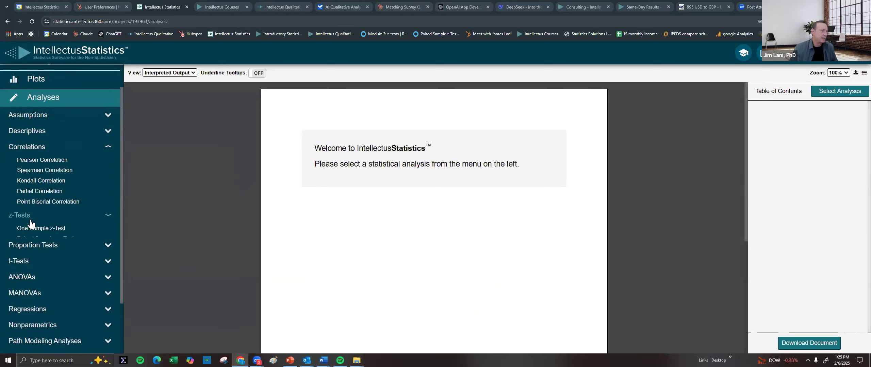
click(33, 212)
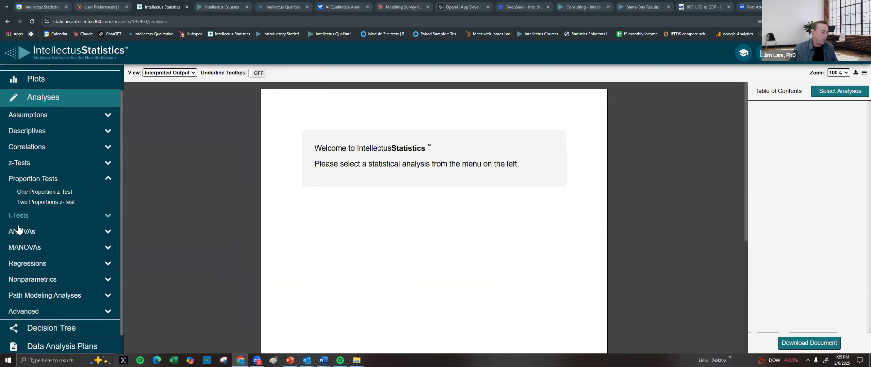
click(19, 216)
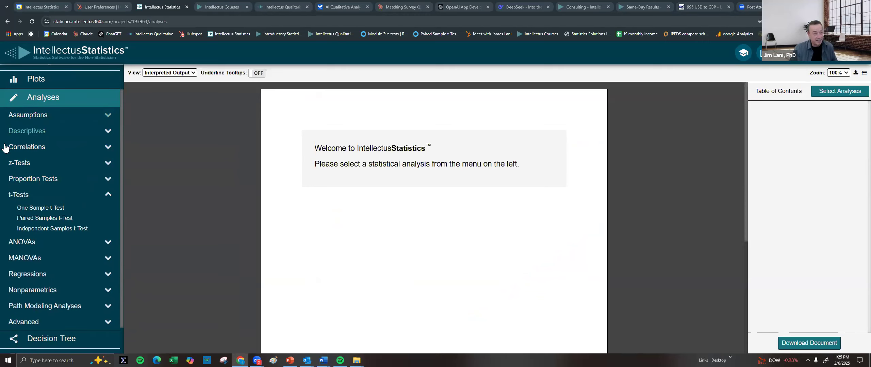
click(27, 242)
Expand the MANOVA, Regression, Nonparametric, Path Modeling and Advanced categories, then reopen Descriptives
scroll(42, 242, down, 1)
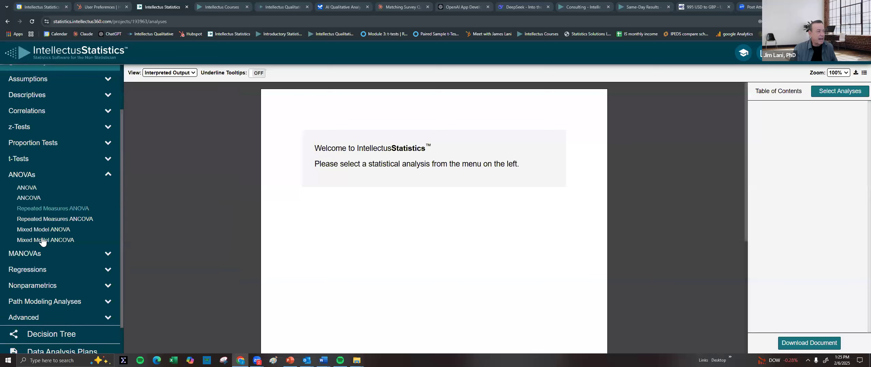
scroll(43, 241, down, 1)
click(35, 230)
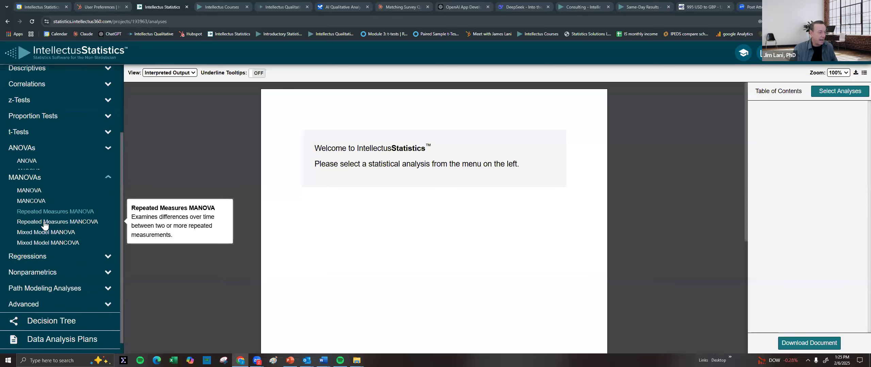
click(37, 246)
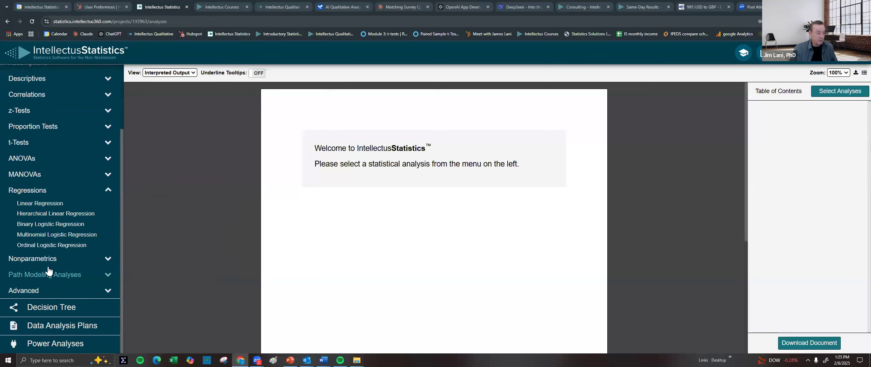
click(48, 259)
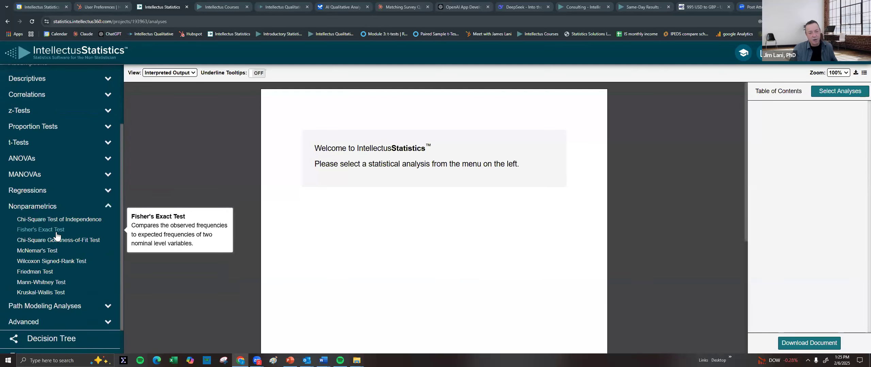
scroll(58, 274, down, 1)
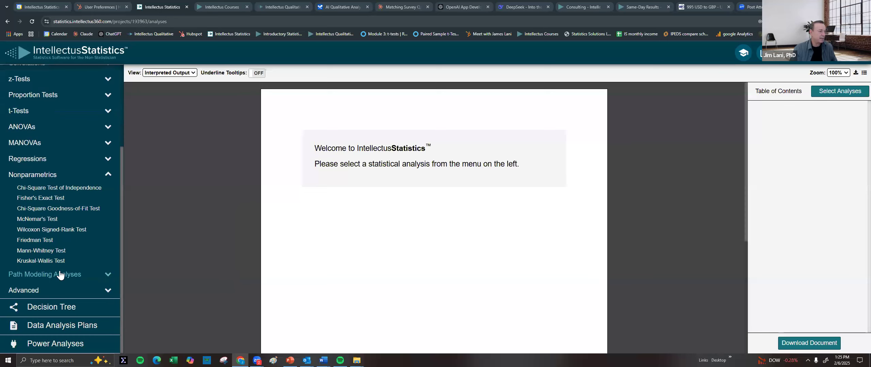
click(60, 278)
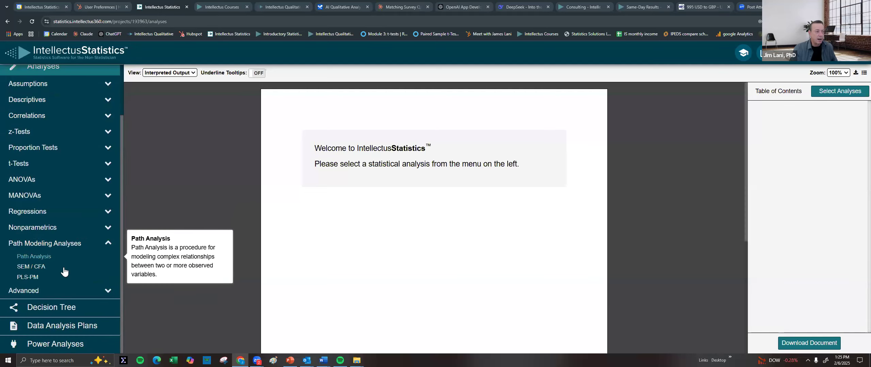
click(14, 296)
scroll(55, 259, down, 1)
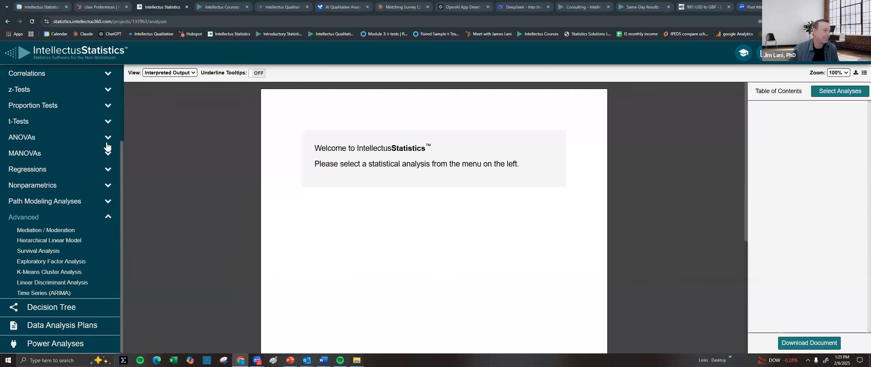
scroll(102, 140, up, 3)
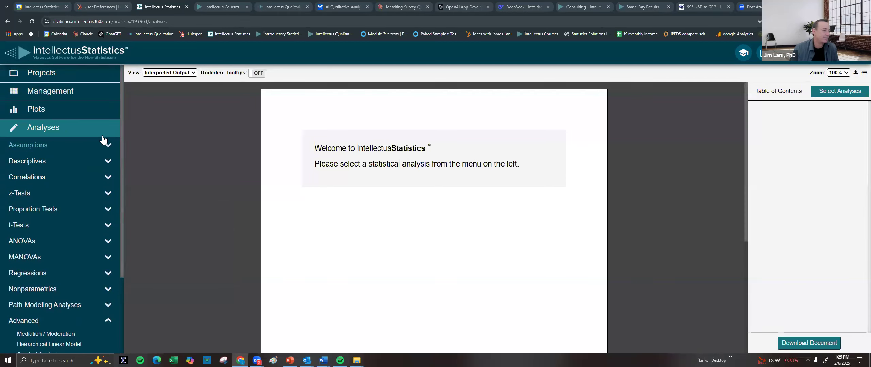
click(34, 164)
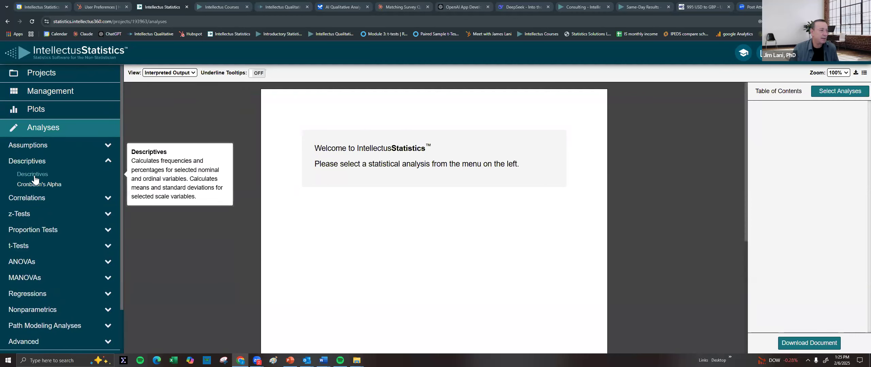
Run a Descriptives analysis with all six variables, AgeGroup through GPAPost, checked
click(34, 174)
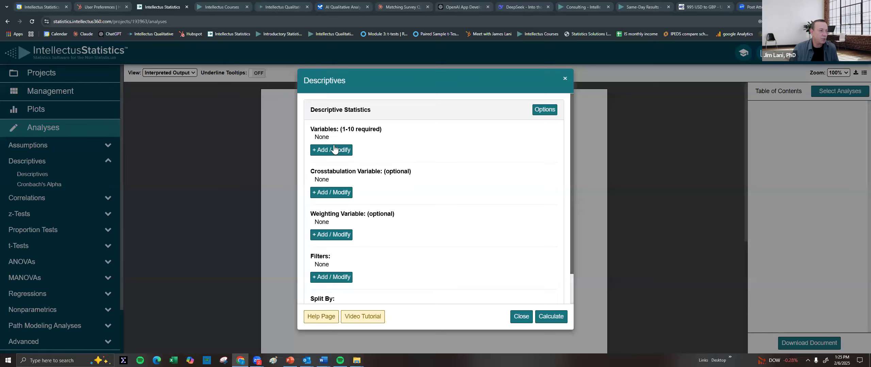
click(335, 155)
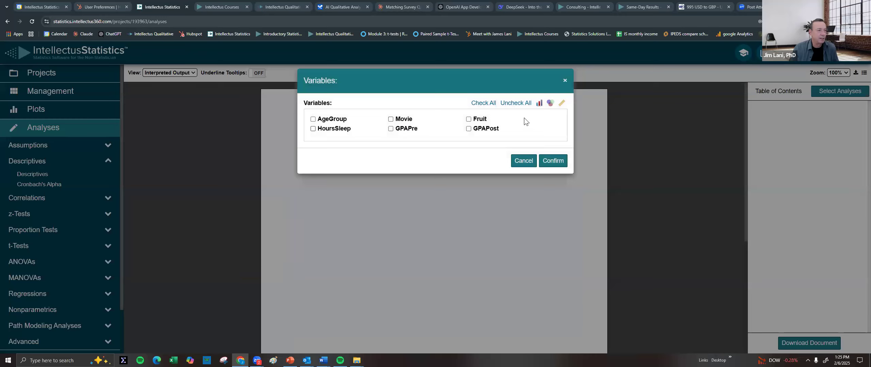
click(490, 104)
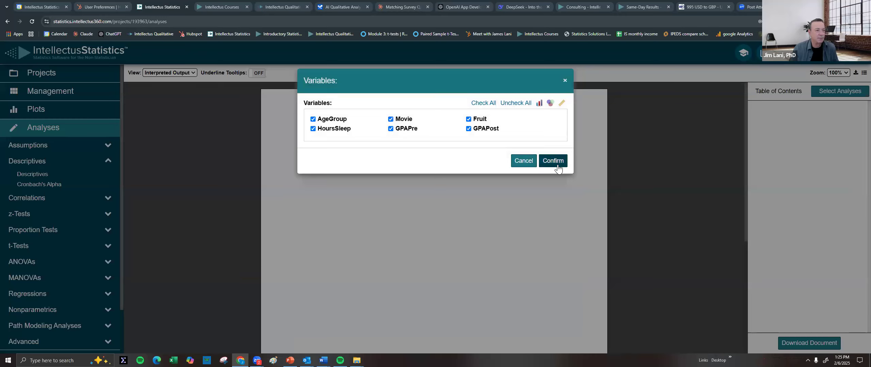
click(558, 166)
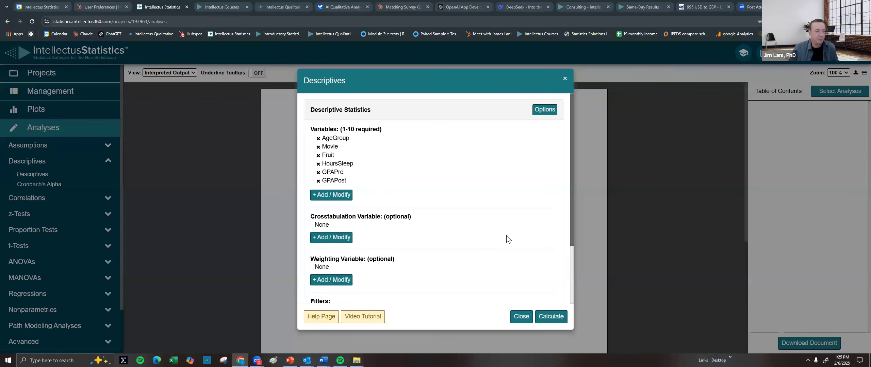
click(553, 316)
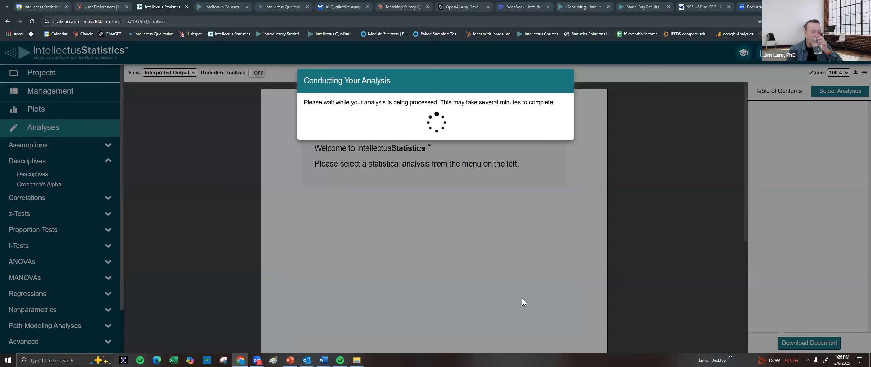
Review the frequency and summary tables, then expand the t-Tests category
scroll(526, 255, down, 2)
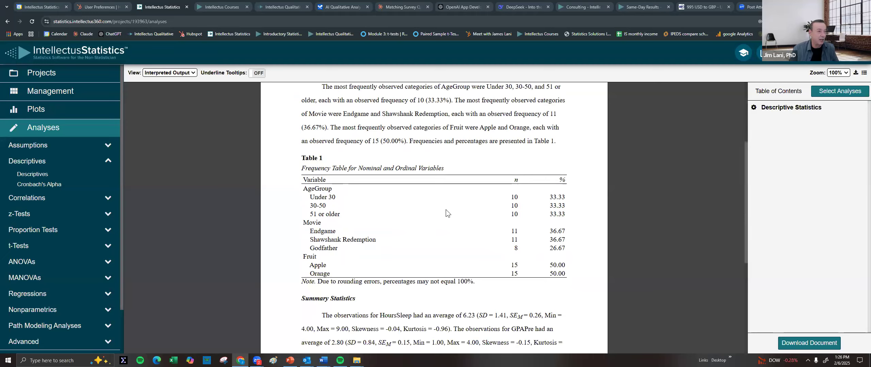
scroll(445, 210, up, 3)
drag(320, 178, 517, 196)
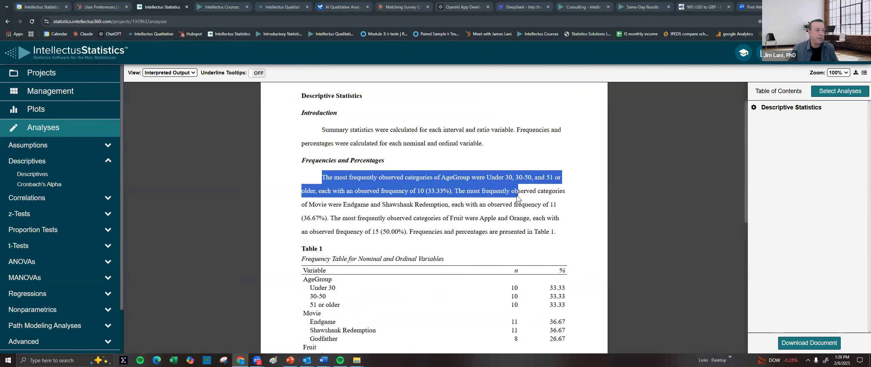
scroll(523, 195, down, 8)
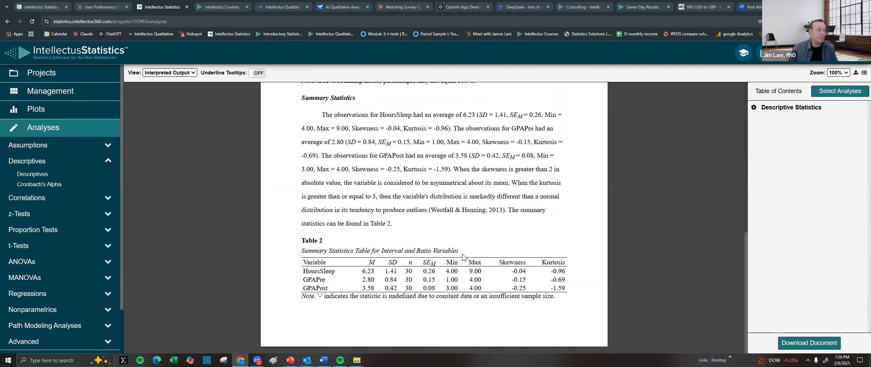
mouse_move(374, 262)
click(21, 248)
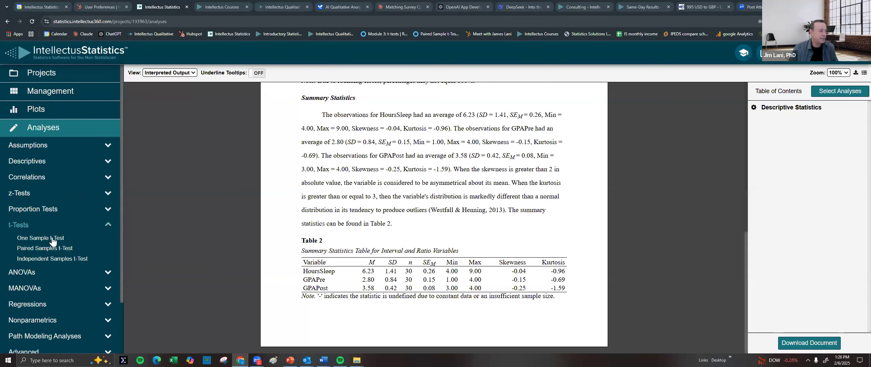
Run a paired samples t-test with GPAPre as Variable 1 and GPAPost as Variable 2
click(48, 249)
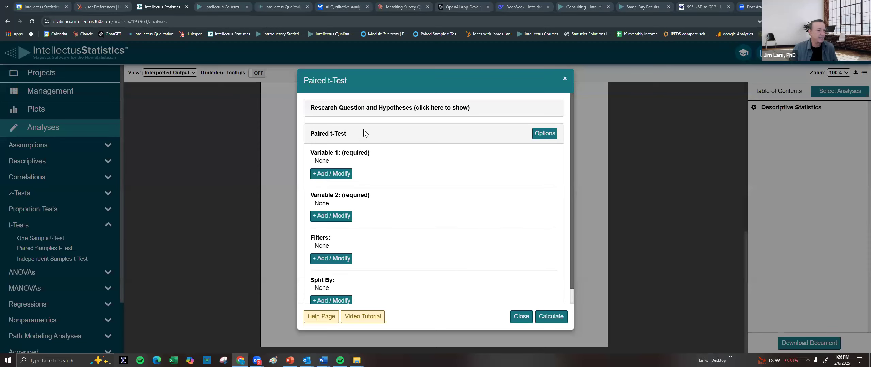
click(335, 174)
click(520, 116)
click(519, 142)
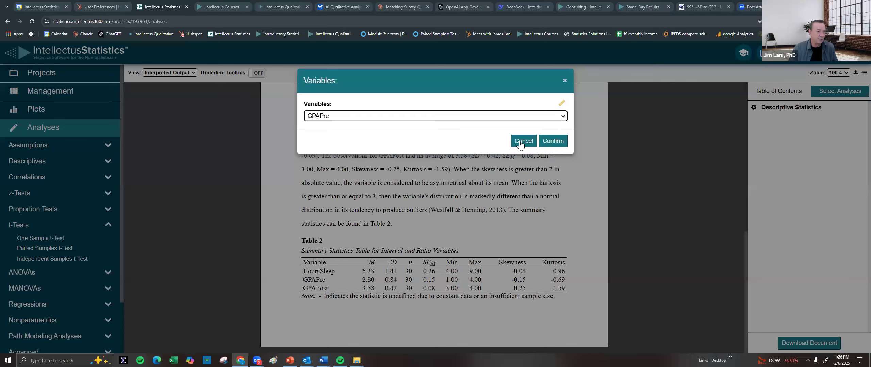
click(553, 141)
click(340, 223)
click(408, 117)
click(350, 157)
click(553, 141)
click(544, 319)
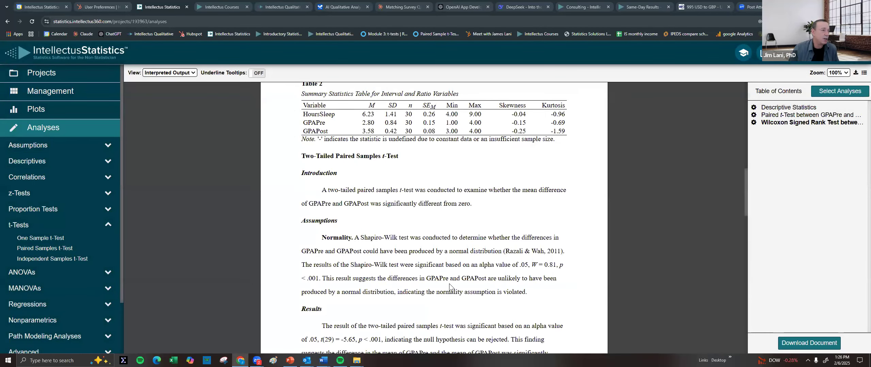
Highlight the Shapiro-Wilk normality result (W = 0.81) showing the assumption is violated
scroll(414, 183, down, 1)
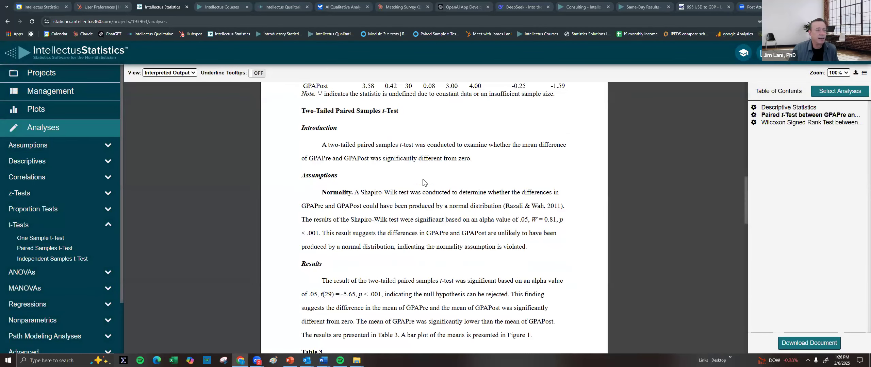
scroll(445, 165, down, 3)
scroll(407, 137, up, 3)
double_click(322, 176)
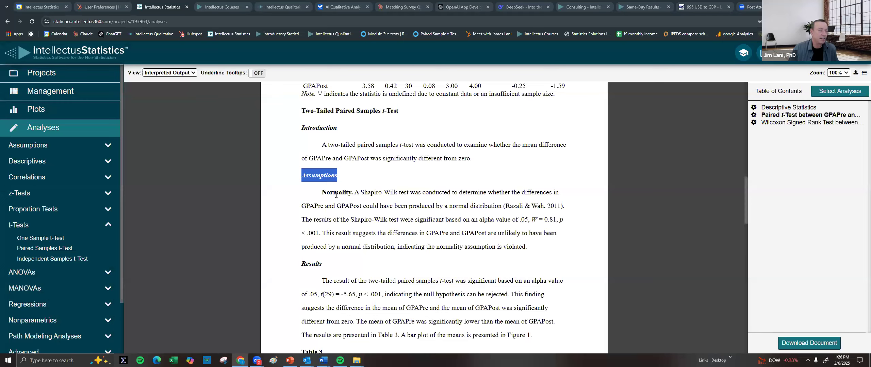
double_click(336, 193)
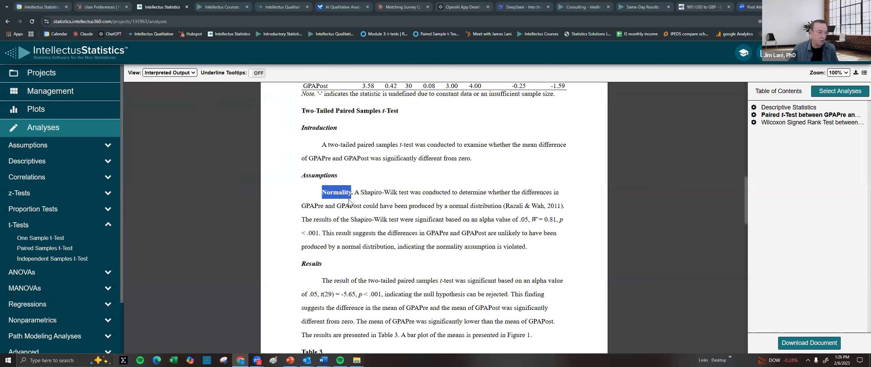
drag(361, 193, 398, 194)
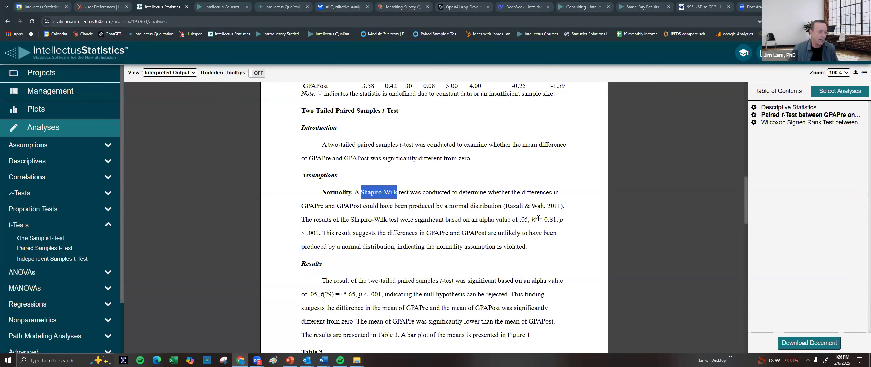
drag(532, 219, 562, 220)
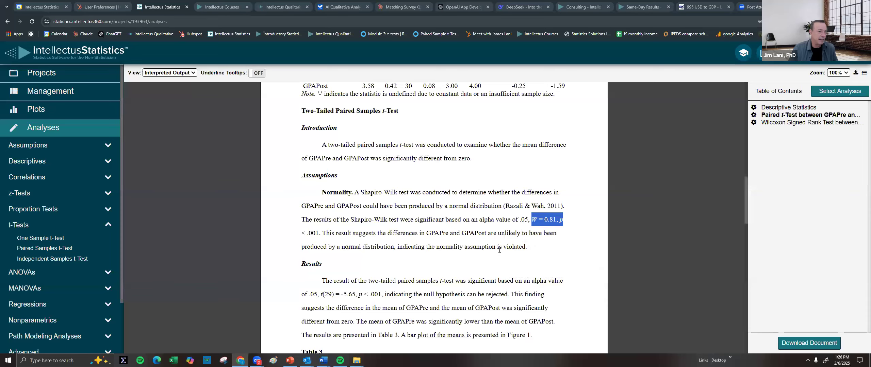
click(499, 245)
double_click(499, 247)
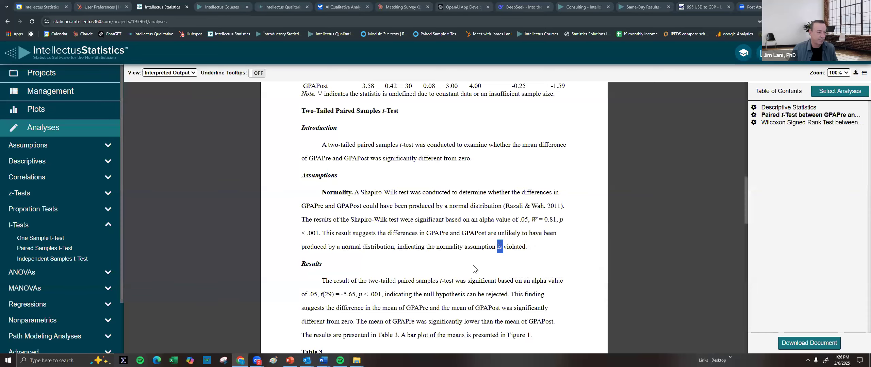
Highlight the significant paired t-test result and the sentence saying GPAPre's mean was lower
scroll(464, 260, down, 2)
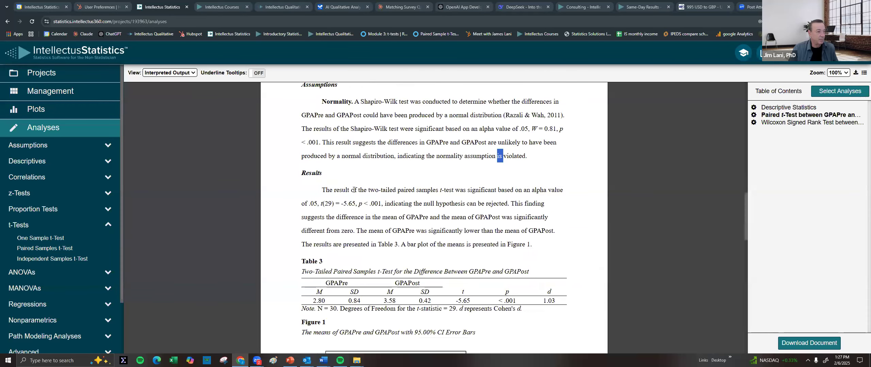
double_click(480, 190)
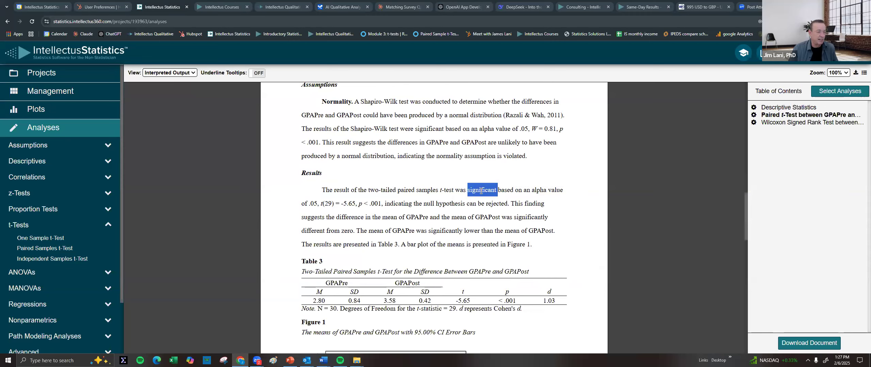
drag(322, 191, 383, 204)
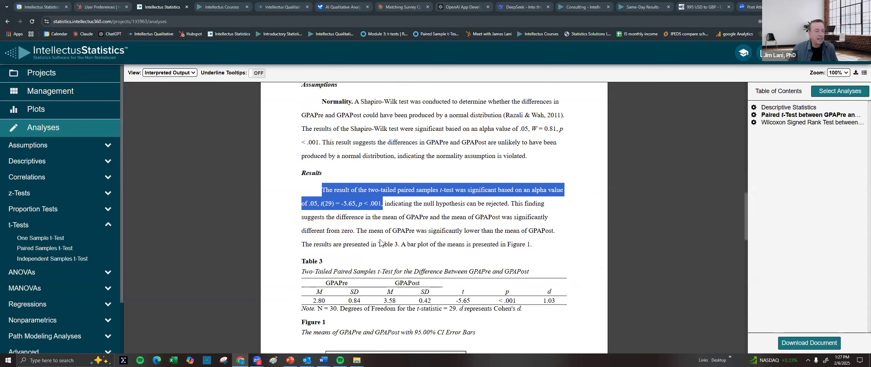
scroll(405, 224, down, 1)
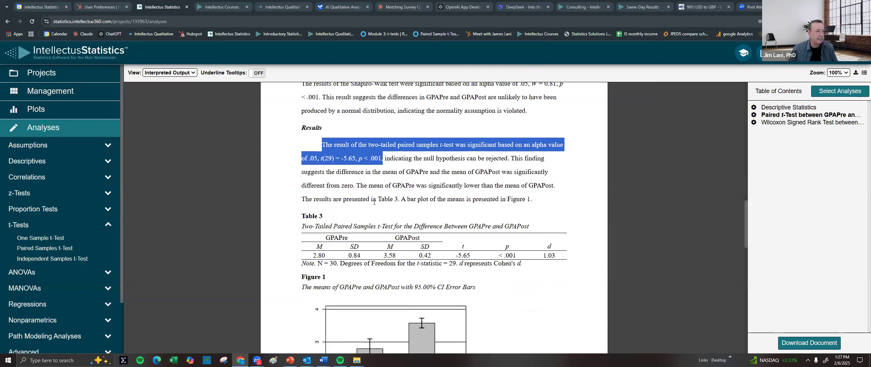
drag(357, 186, 582, 187)
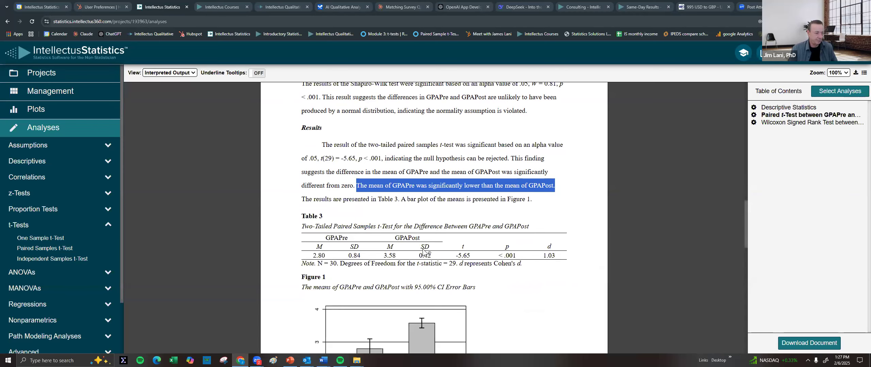
Scroll past the supplemental Wilcoxon signed-rank test and open the notifications list
scroll(435, 238, down, 4)
mouse_move(438, 228)
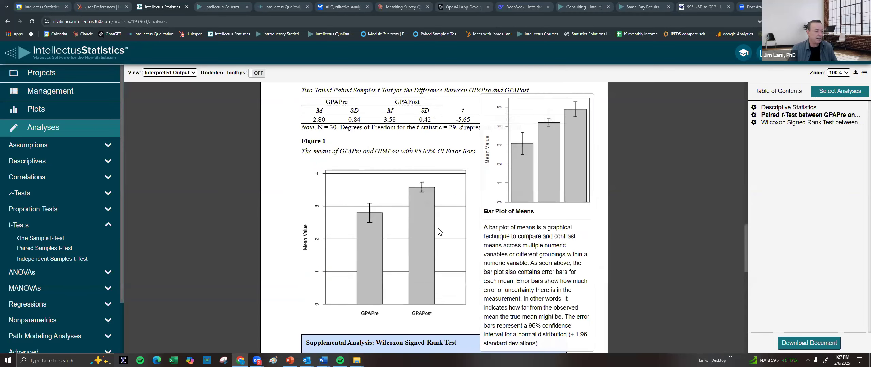
scroll(425, 226, down, 4)
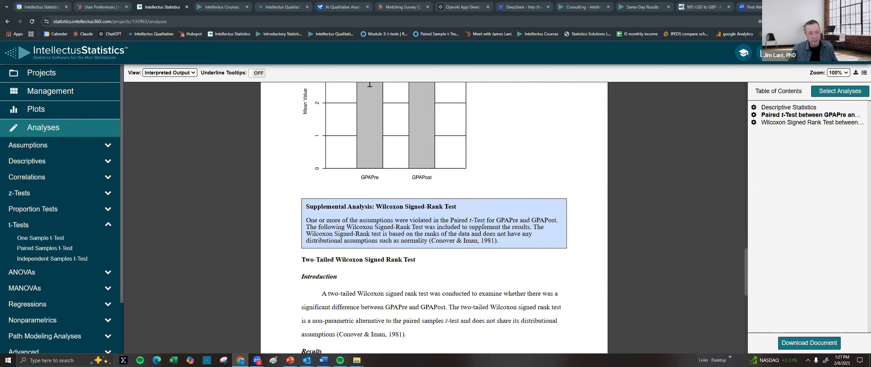
scroll(474, 214, down, 3)
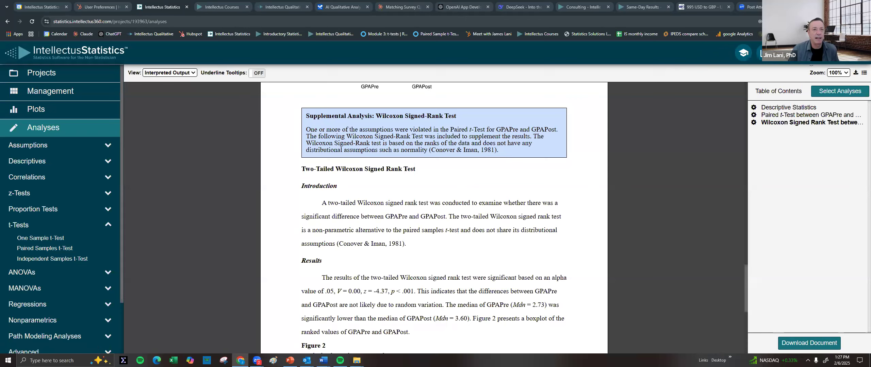
click(805, 60)
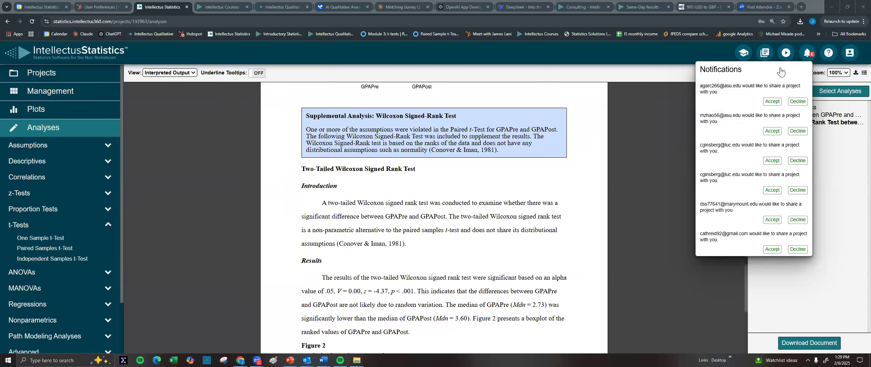
Accept the share invitation and load EBP Social Needs Screening, confirming the takeover of the in-use project
click(773, 102)
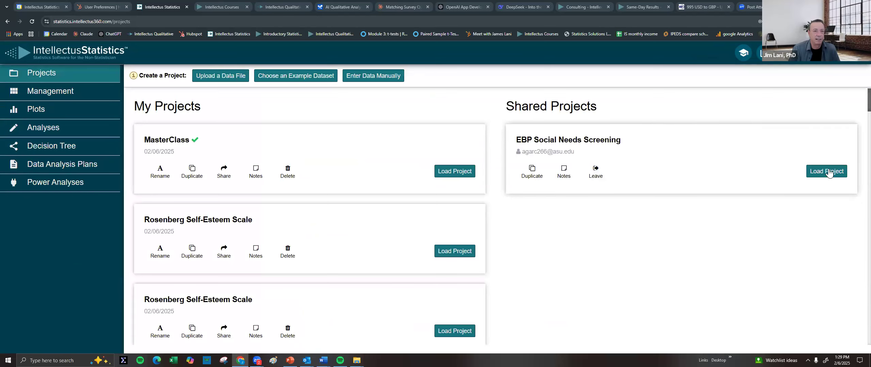
click(827, 171)
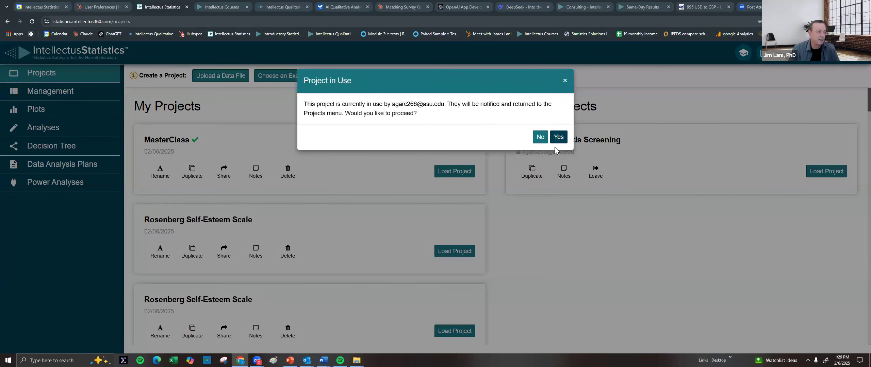
click(558, 137)
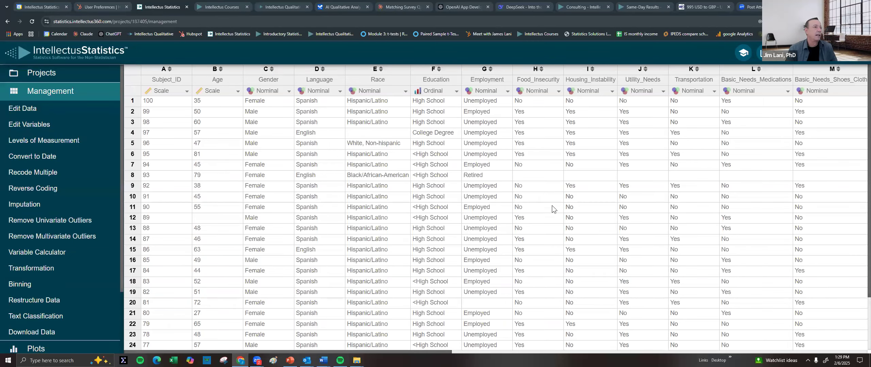
mouse_move(387, 353)
mouse_down()
mouse_move(802, 353)
mouse_move(385, 354)
mouse_up()
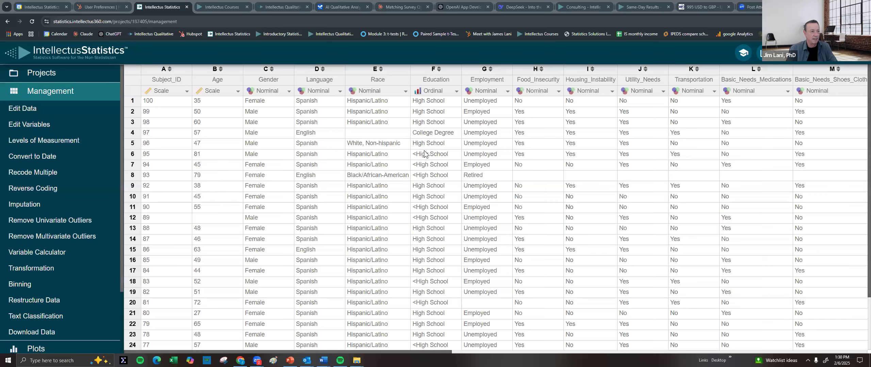
Step through rows 6 and 8 of the data grid to check for blank responses
click(599, 154)
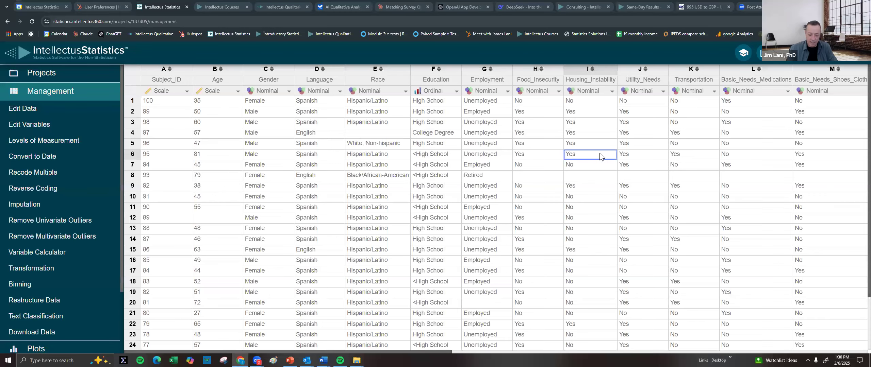
key(Right)
key(Right)
key(Right)
key(Right)
key(Right)
key(Right)
key(Right)
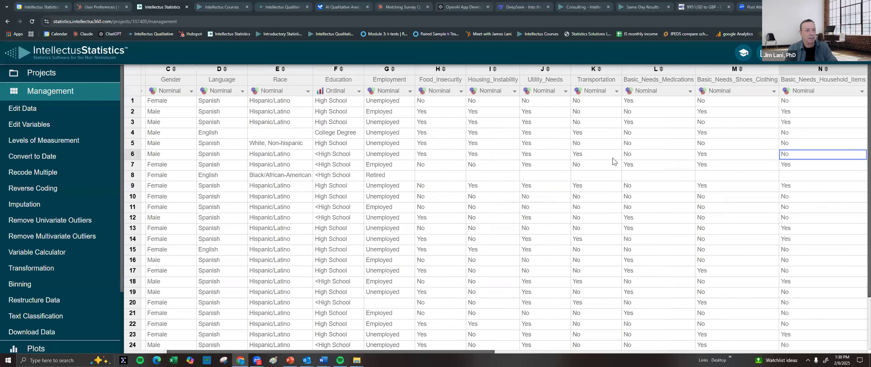
key(Right)
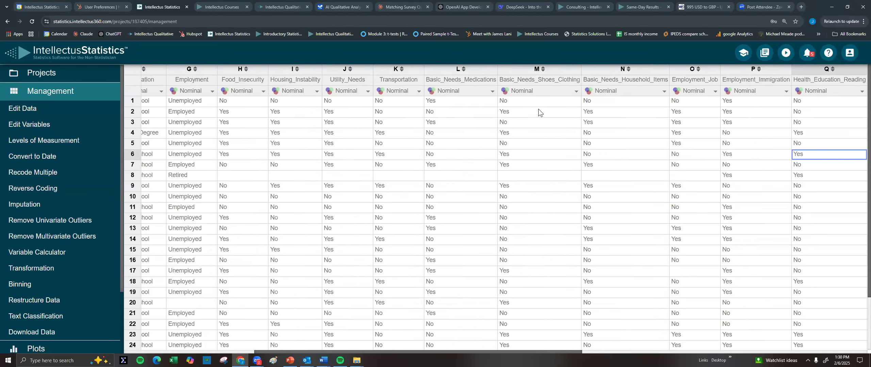
click(619, 173)
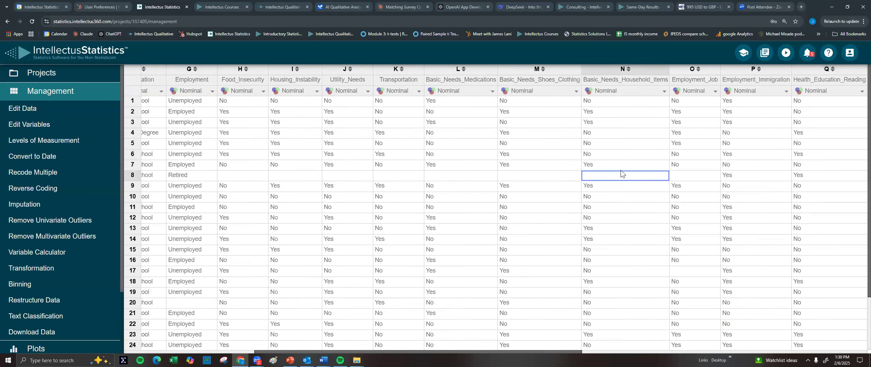
key(Right)
key(Right)
key(Right)
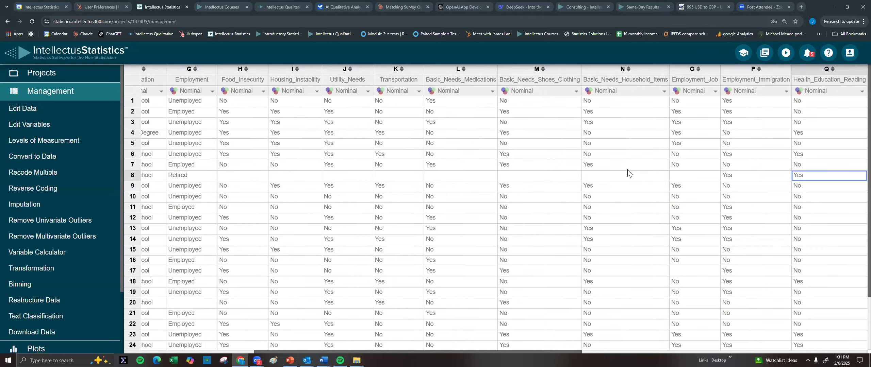
key(Right)
key(Right)
key(Right)
key(Right)
key(Right)
key(Right)
key(Right)
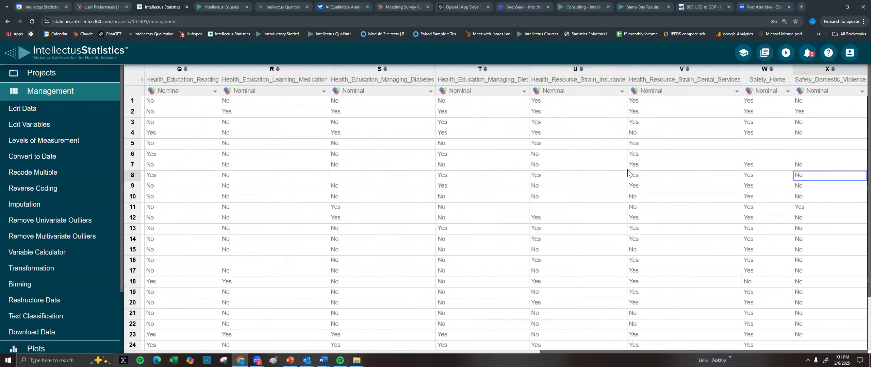
key(Right)
key(Right)
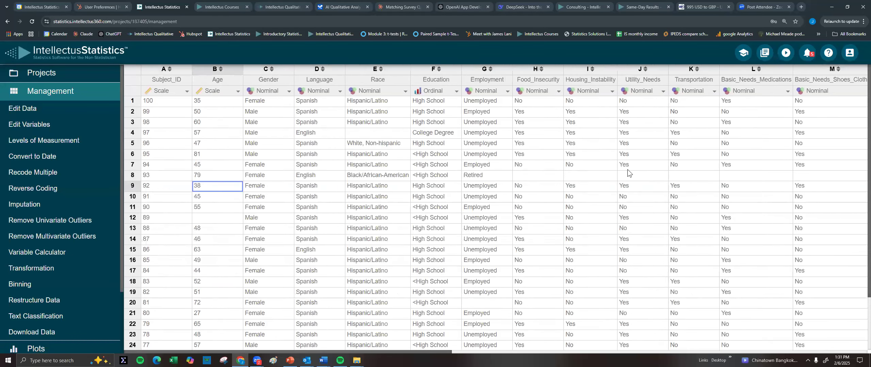
key(Left)
key(Left)
key(Left)
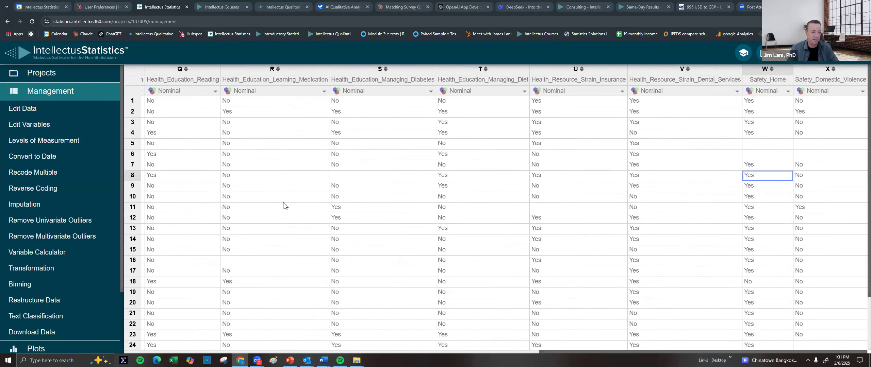
key(Left)
key(Left)
key(Left)
key(Left)
key(Left)
key(Left)
key(Left)
key(Left)
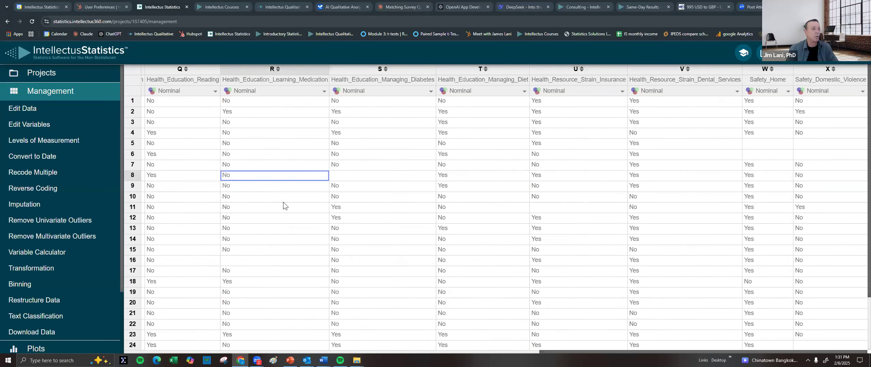
key(Left)
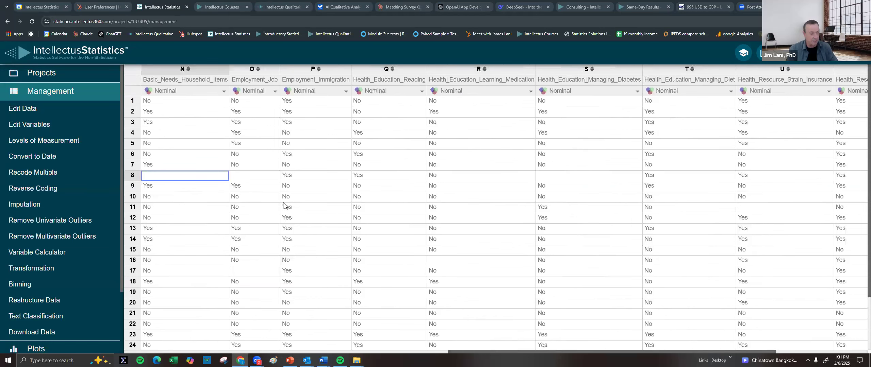
key(Left)
key(Left)
key(Left)
key(Left)
key(Left)
key(Left)
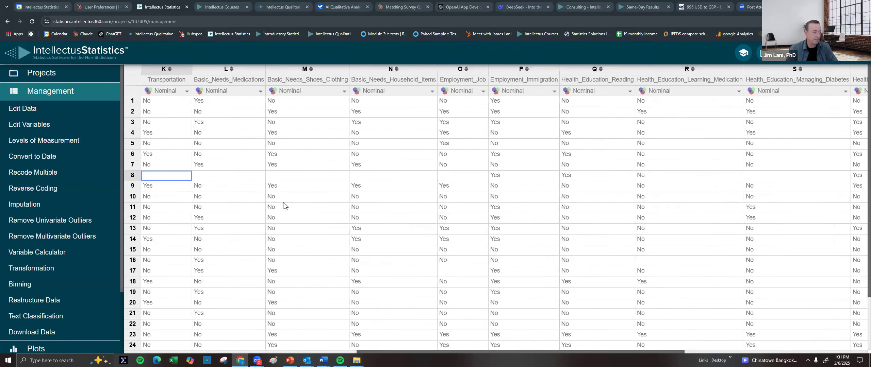
key(Left)
key(Left)
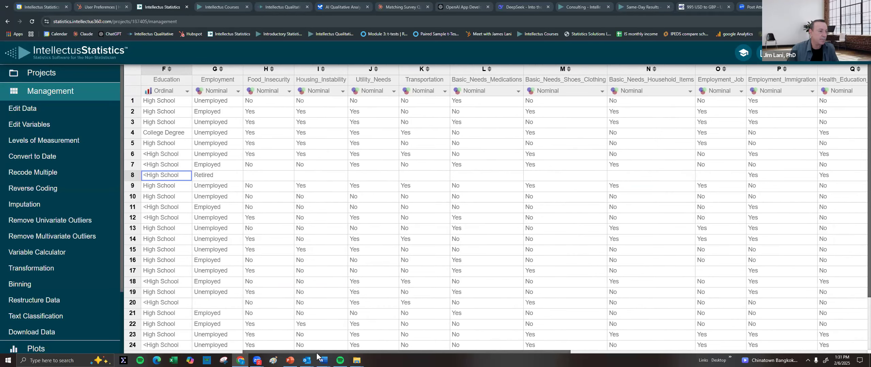
Compare the empty Food_Insecurity cell in row 8 with the column's first response
scroll(270, 351, left, 3)
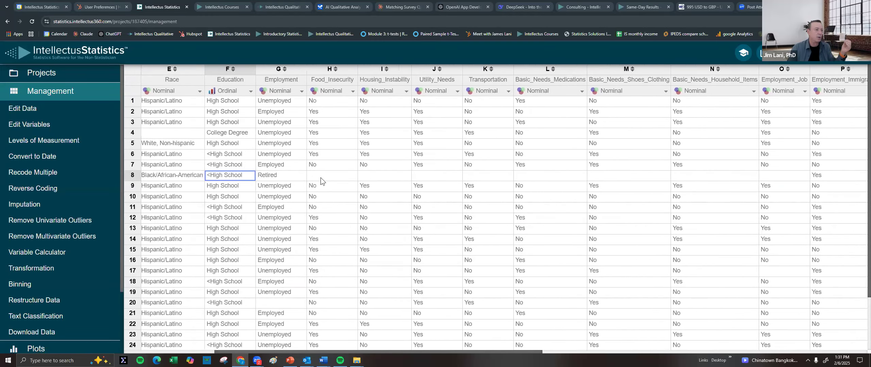
click(324, 173)
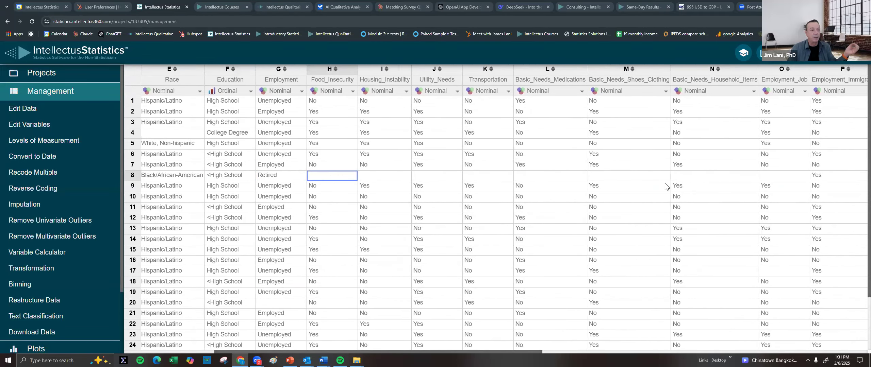
click(328, 100)
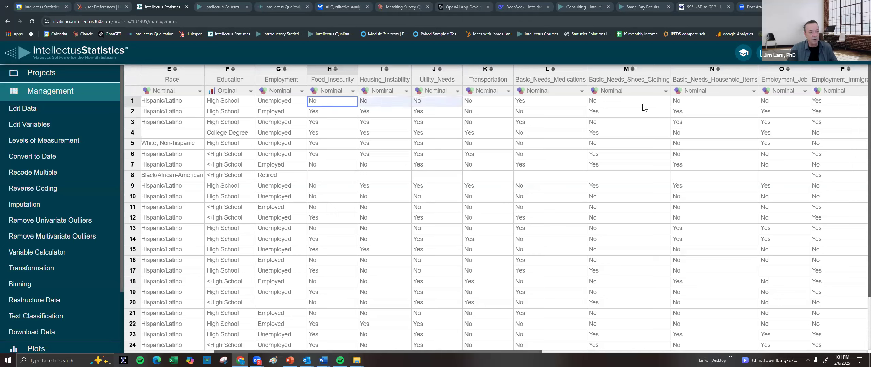
click(336, 175)
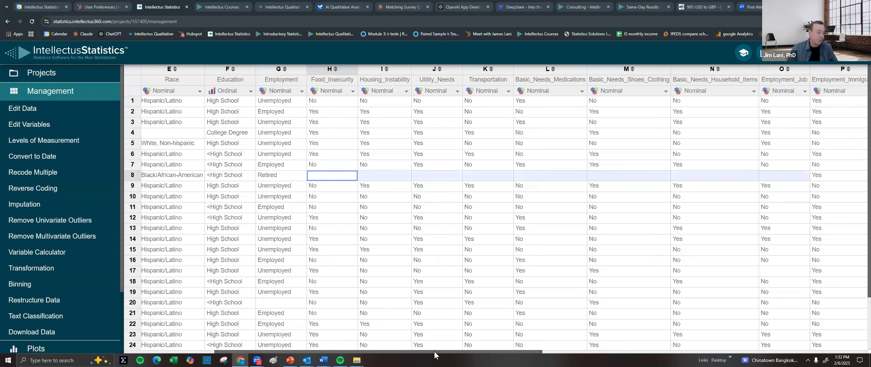
Inspect Education's level manager without changes, then move on to the Analyses workspace
scroll(434, 352, left, 2)
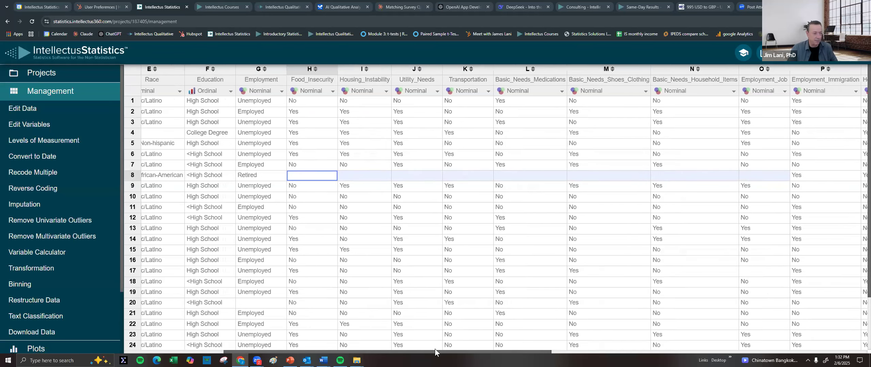
scroll(435, 349, left, 2)
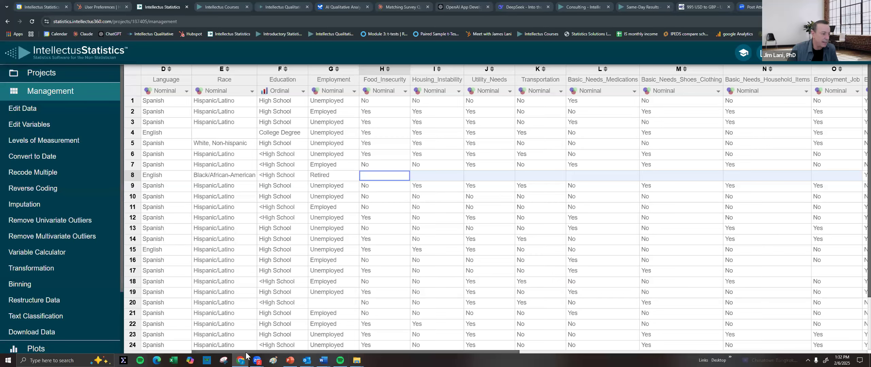
scroll(156, 355, left, 5)
scroll(157, 355, left, 2)
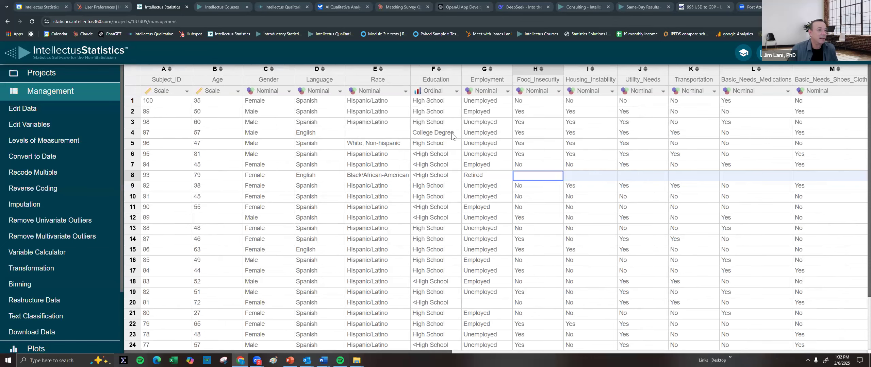
click(433, 91)
click(432, 142)
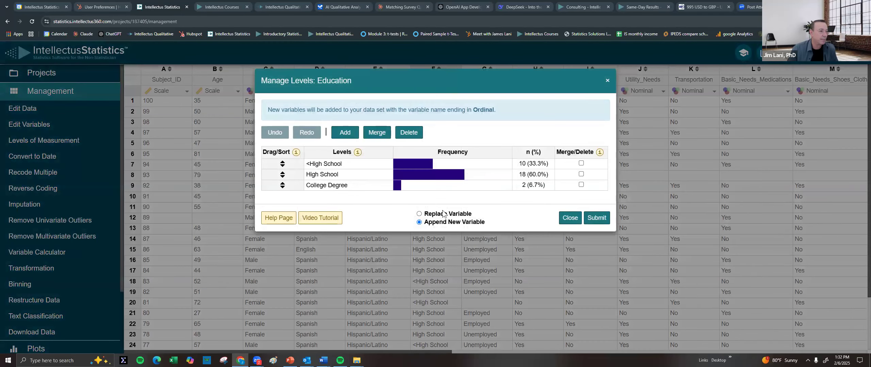
click(570, 218)
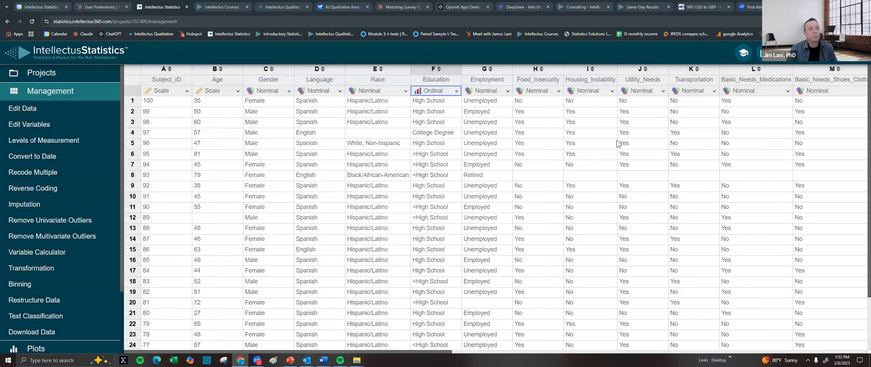
scroll(42, 272, down, 2)
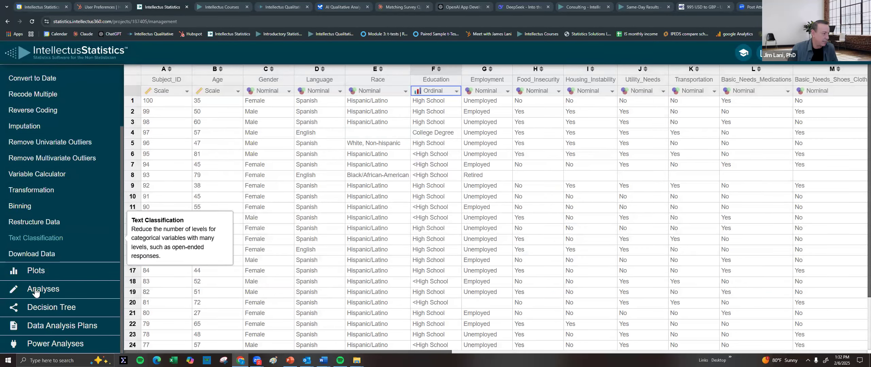
click(43, 289)
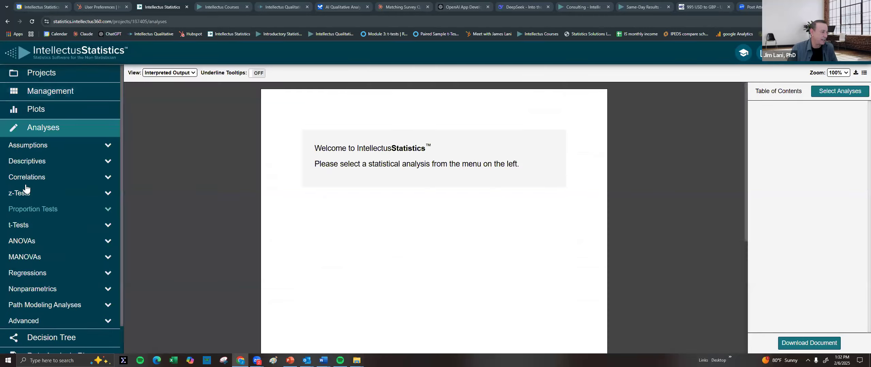
Set up a Descriptives analysis with Age, Gender, Language, Race, Employment and Education
click(43, 162)
click(42, 175)
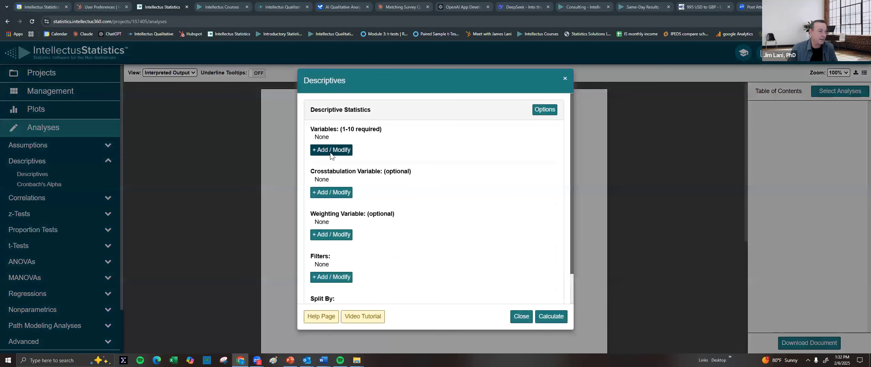
click(331, 151)
click(398, 120)
click(495, 122)
click(332, 128)
click(401, 129)
click(332, 139)
click(479, 129)
click(554, 218)
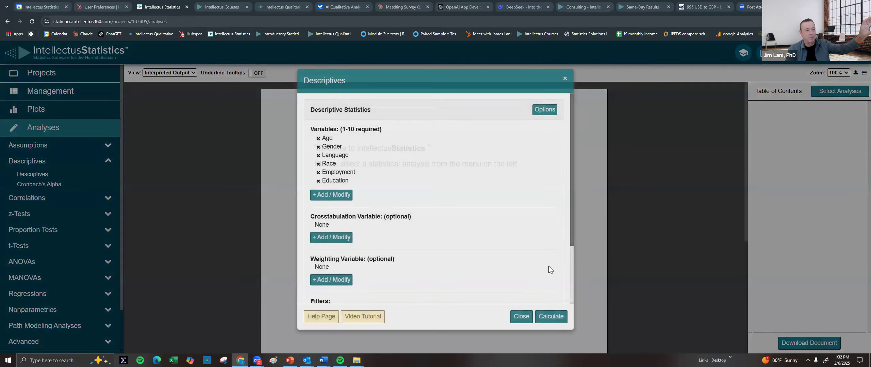
Calculate the descriptives and scroll through the results, where Age averages 51.03
click(554, 316)
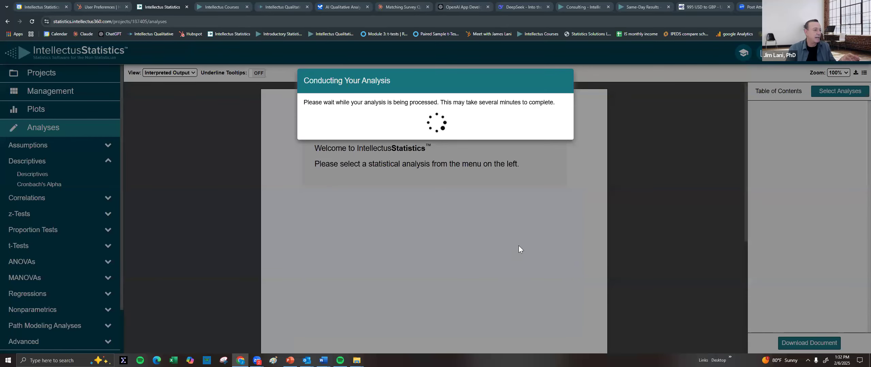
scroll(517, 228, down, 4)
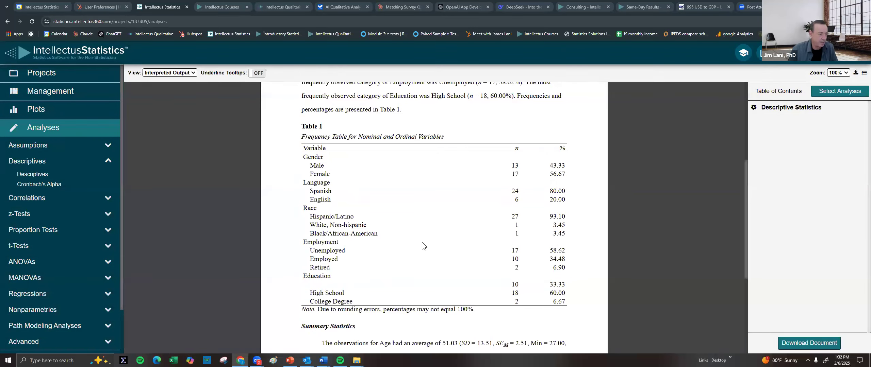
scroll(422, 242, down, 5)
scroll(430, 234, down, 1)
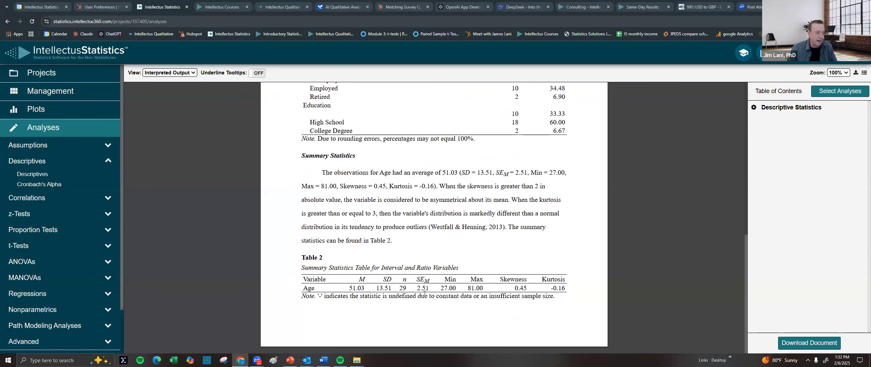
Start a new Descriptives analysis with all variables except Subject_ID, Age, Gender, Language, Race, Employment and Education
click(32, 175)
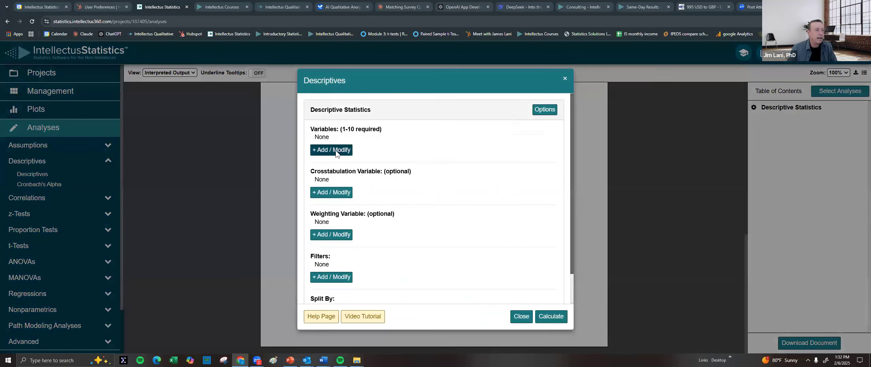
click(337, 151)
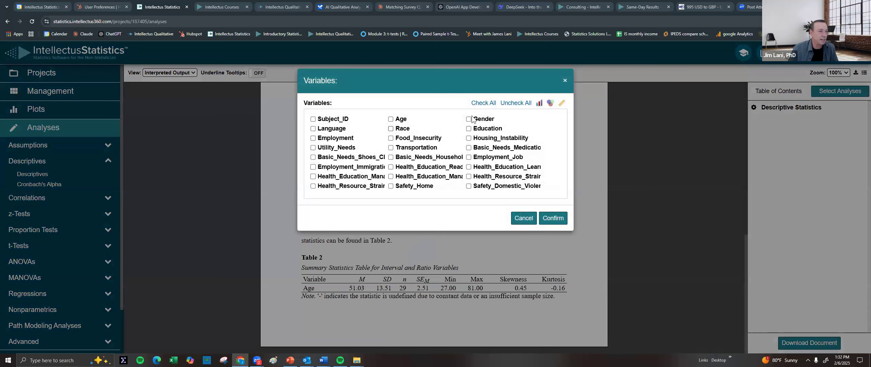
click(483, 103)
click(336, 120)
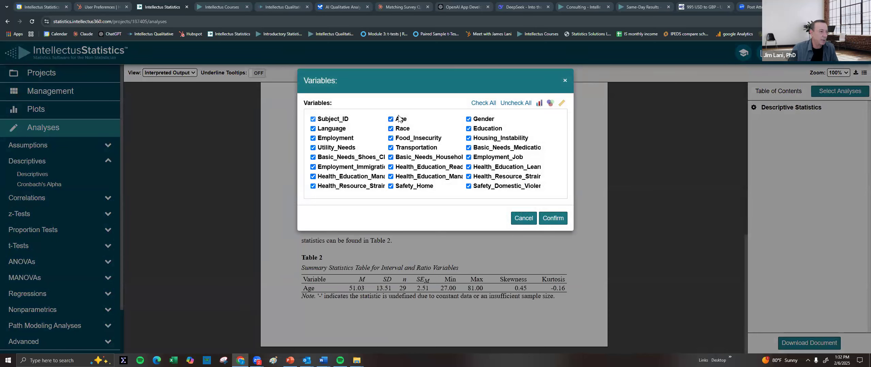
click(404, 119)
click(486, 120)
click(338, 130)
click(400, 130)
click(342, 139)
click(484, 130)
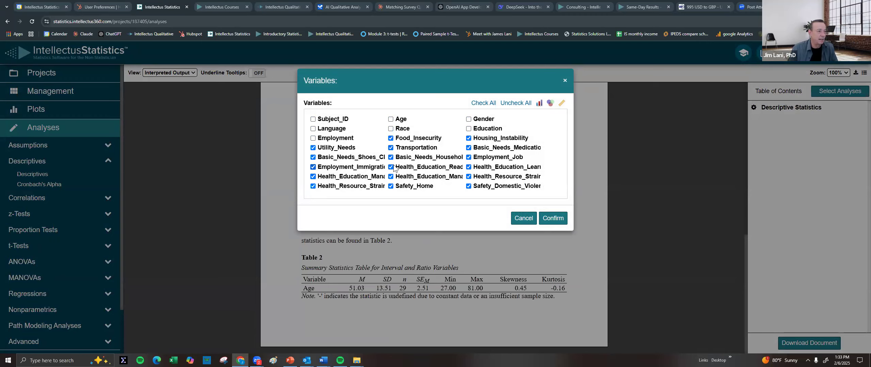
Also drop the health-education, resource-strain and safety items, then calculate frequencies for the ten remaining needs variables
click(468, 167)
click(476, 177)
click(475, 186)
click(421, 178)
click(391, 187)
click(354, 180)
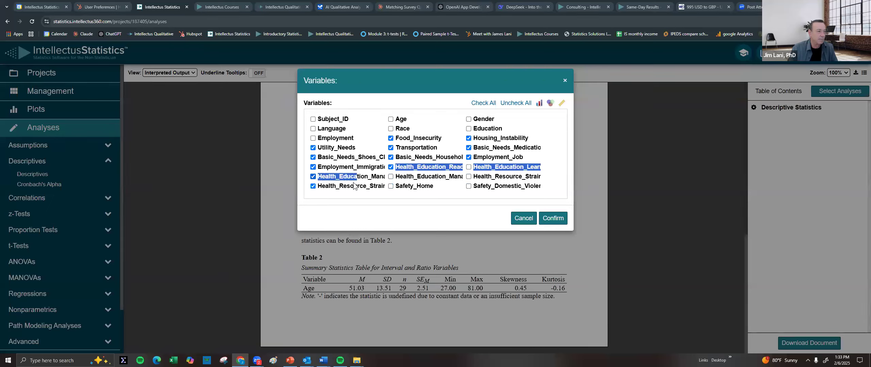
click(353, 178)
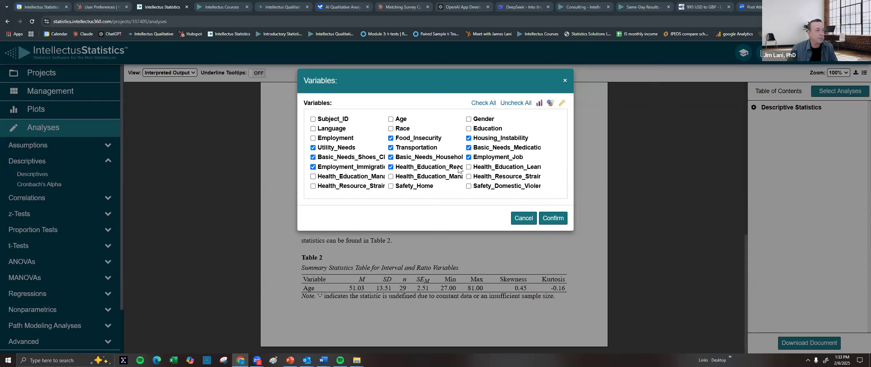
click(556, 219)
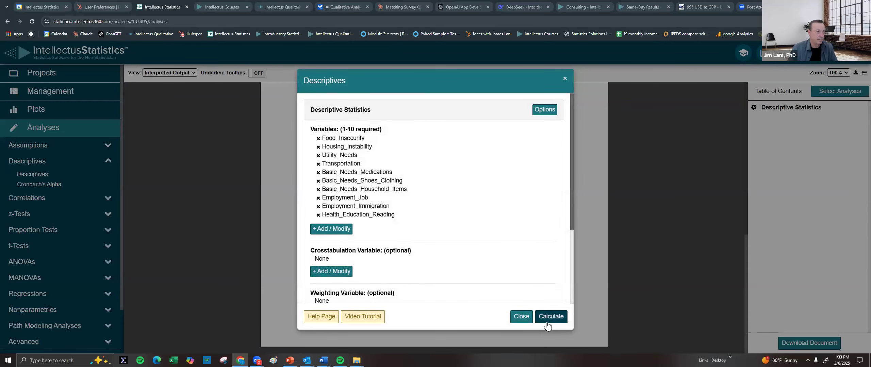
click(548, 320)
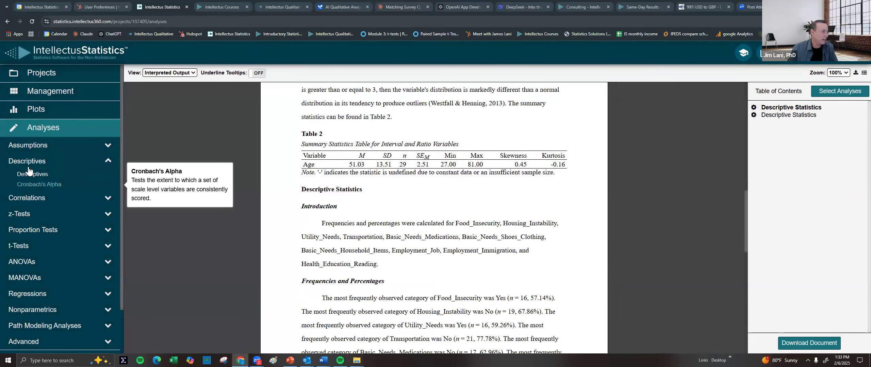
click(32, 174)
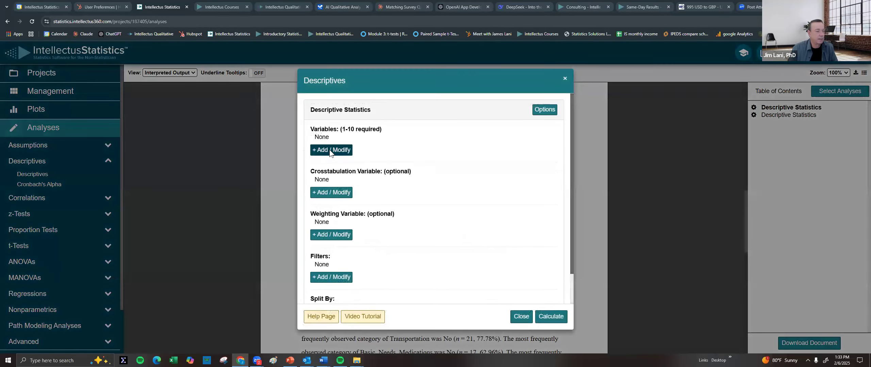
Calculate descriptives for the six items Health_Education_Managing_Diabetes, Managing_Diet, Resource_Strain variables, Safety_Home and Safety_Domestic_Violence
click(318, 175)
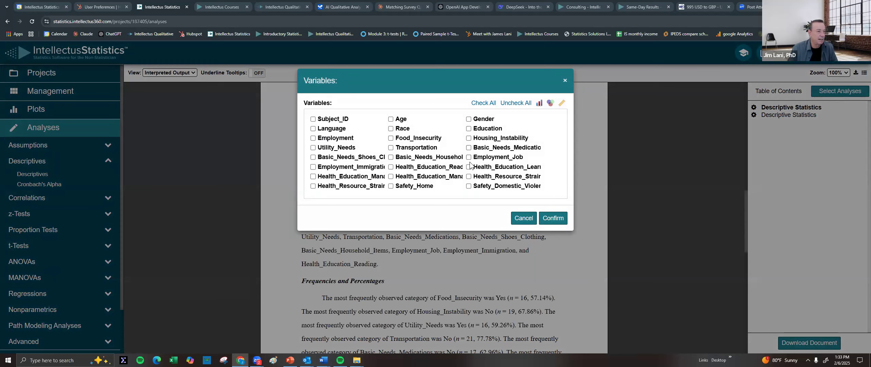
click(370, 178)
click(429, 177)
click(485, 176)
drag(396, 187, 399, 187)
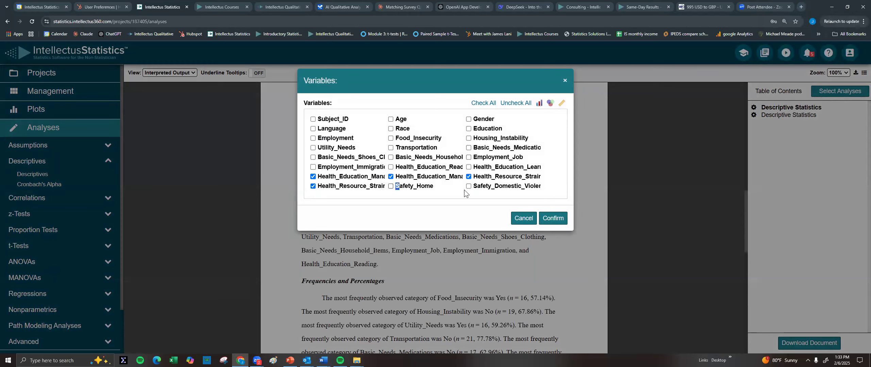
click(399, 186)
click(549, 219)
click(550, 219)
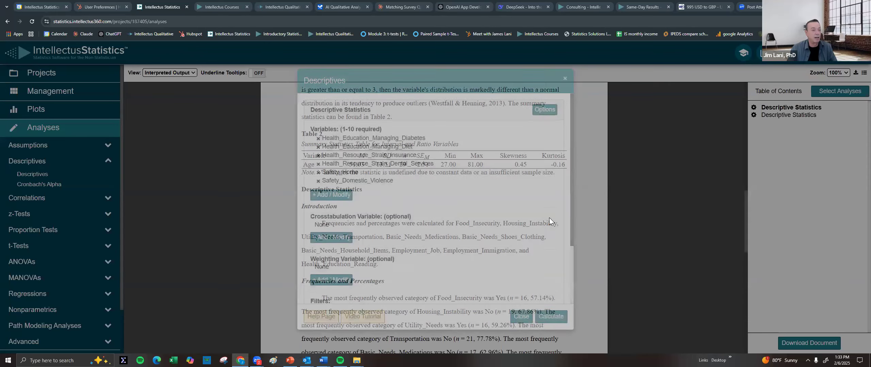
click(543, 318)
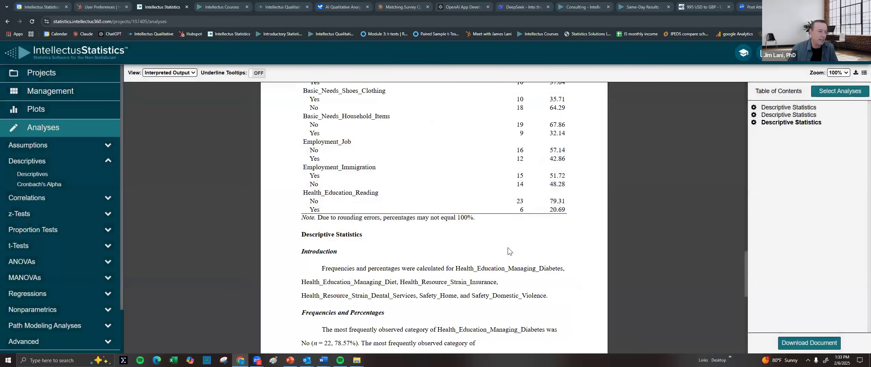
Review the new output down to Table 4's frequencies, then return to the Management data page
scroll(490, 244, down, 2)
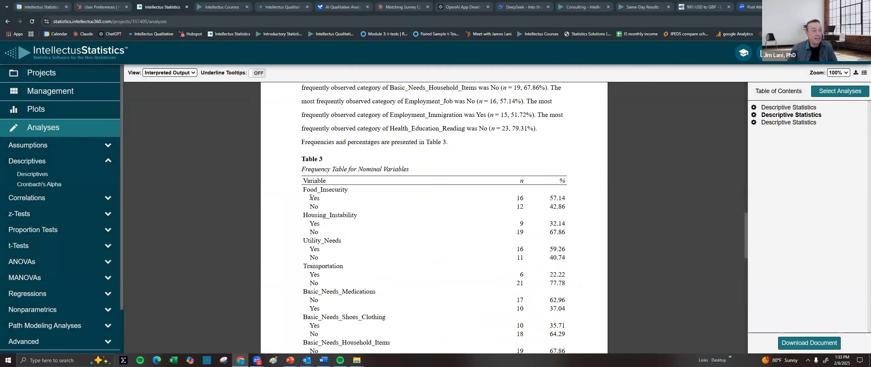
scroll(479, 205, down, 2)
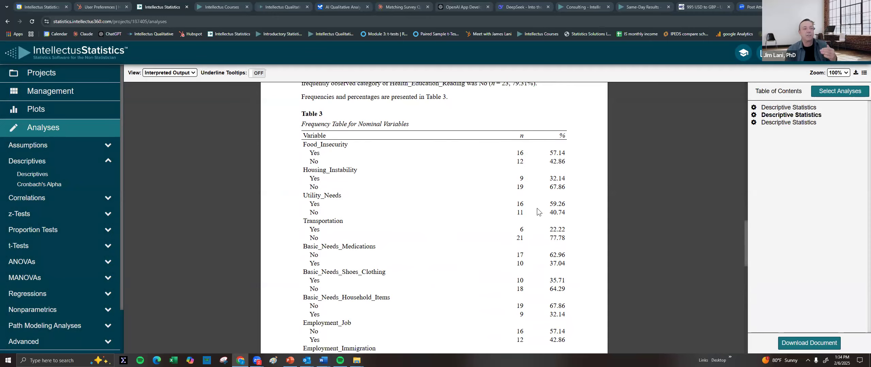
scroll(537, 208, down, 4)
scroll(535, 240, down, 15)
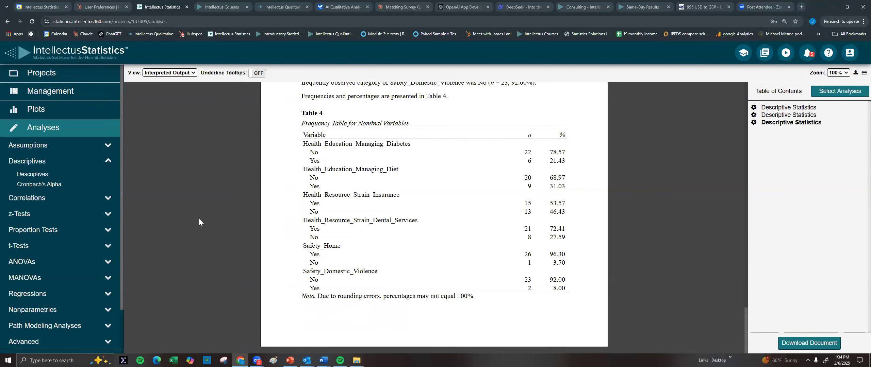
scroll(399, 200, up, 3)
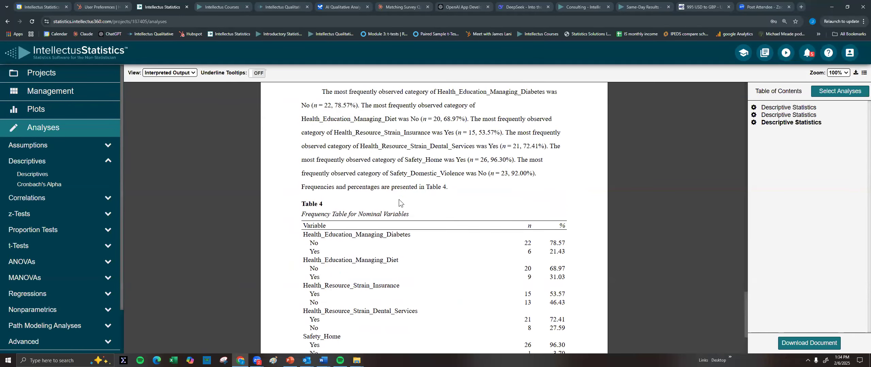
scroll(398, 199, down, 3)
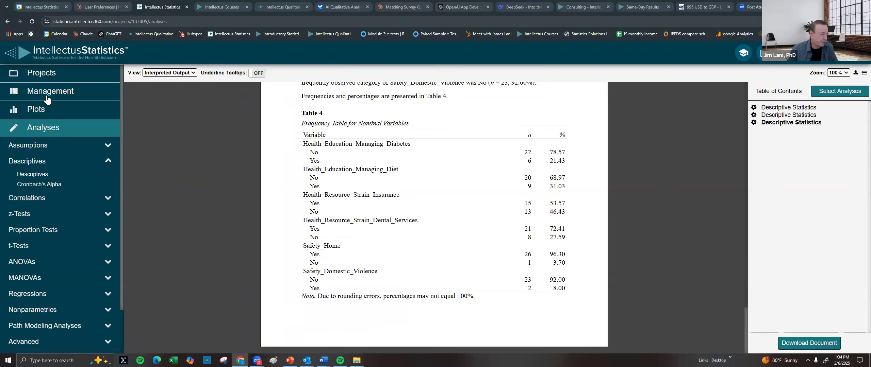
click(68, 92)
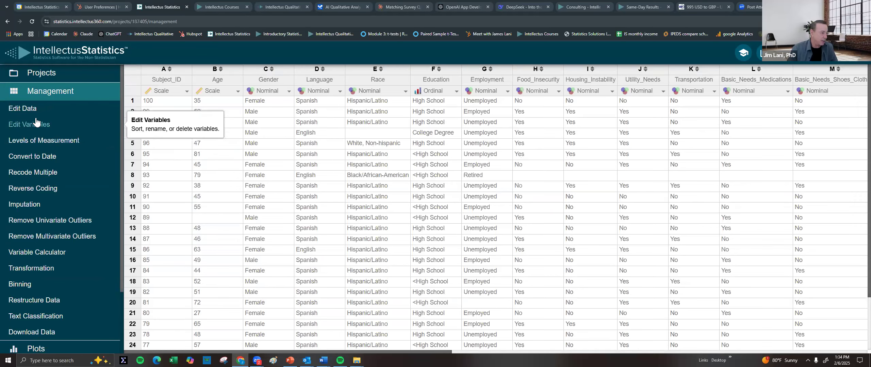
Choose Scale as the new measurement level and tick the first needs items, e.g. Dental_Services and Safety_Home
click(43, 139)
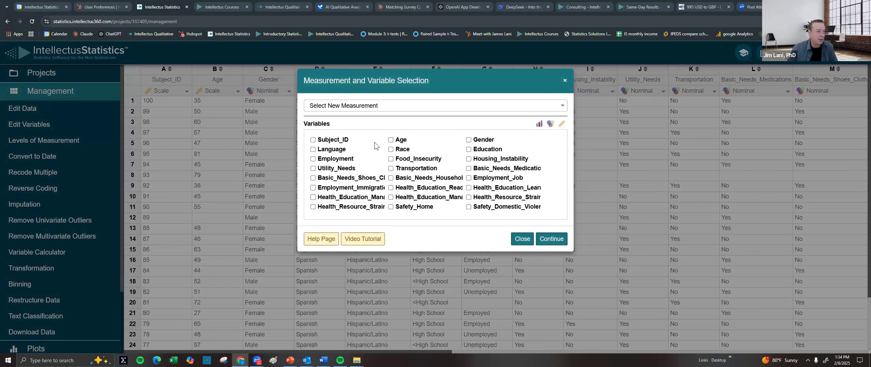
click(353, 206)
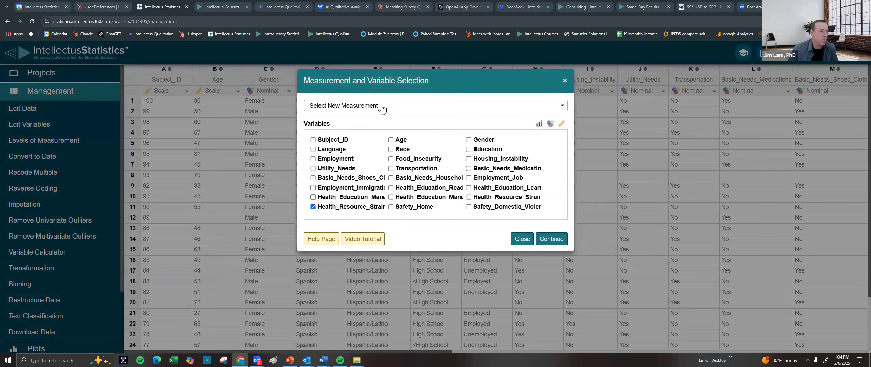
click(381, 107)
click(323, 132)
click(339, 188)
click(343, 178)
click(345, 198)
click(404, 209)
click(406, 188)
click(410, 179)
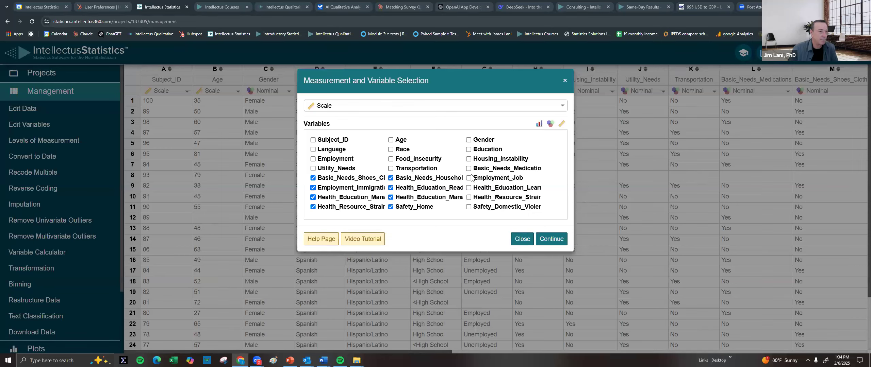
Tick the remaining needs items, Medications and Employment_Job through Food_Insecurity and Transportation, and continue to recoding
click(487, 168)
click(485, 178)
click(487, 188)
click(489, 197)
click(492, 208)
click(497, 162)
click(411, 162)
click(341, 168)
click(408, 170)
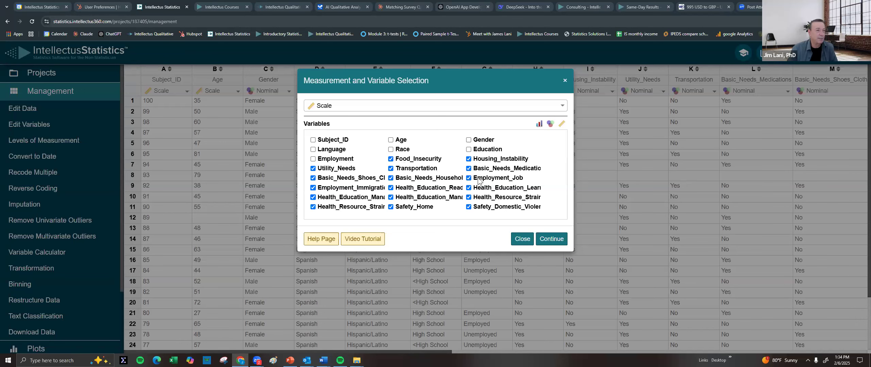
click(558, 239)
click(369, 167)
double_click(369, 167)
text(1)
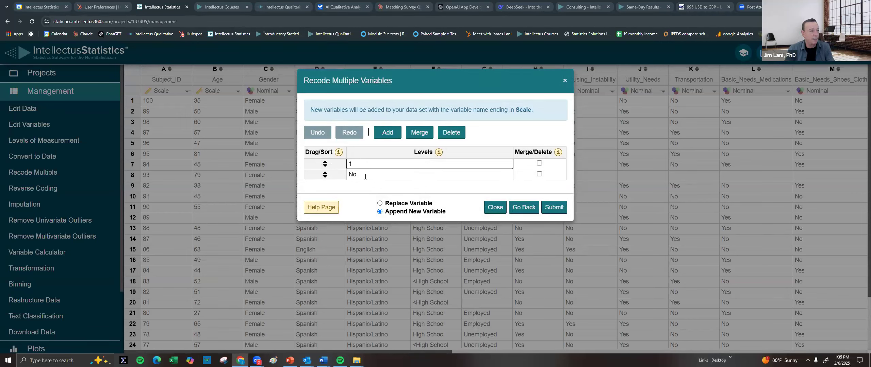
double_click(365, 176)
text(0)
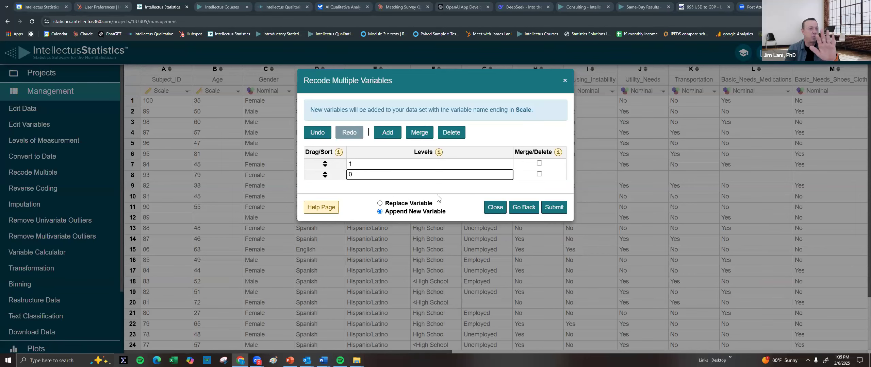
click(557, 210)
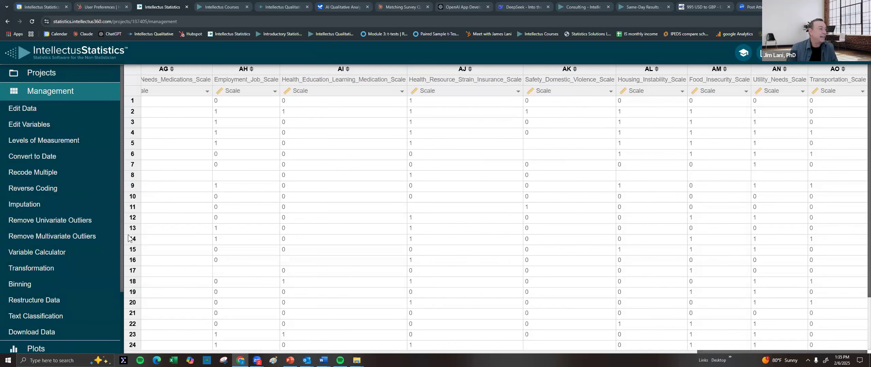
Create a new computed variable named Instability_total
click(42, 254)
click(325, 118)
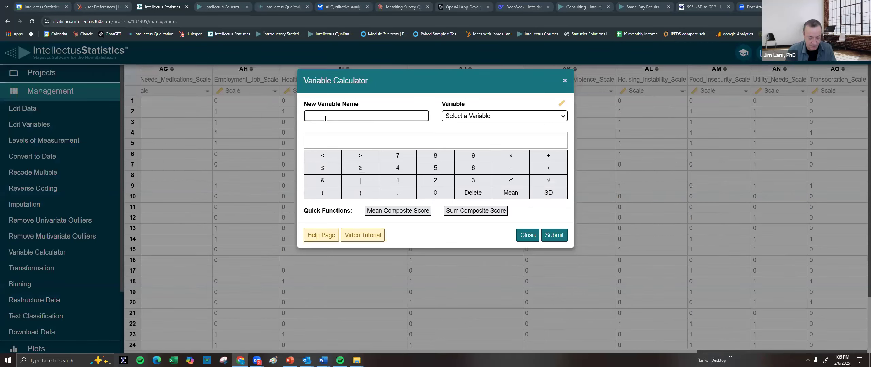
text(Instab)
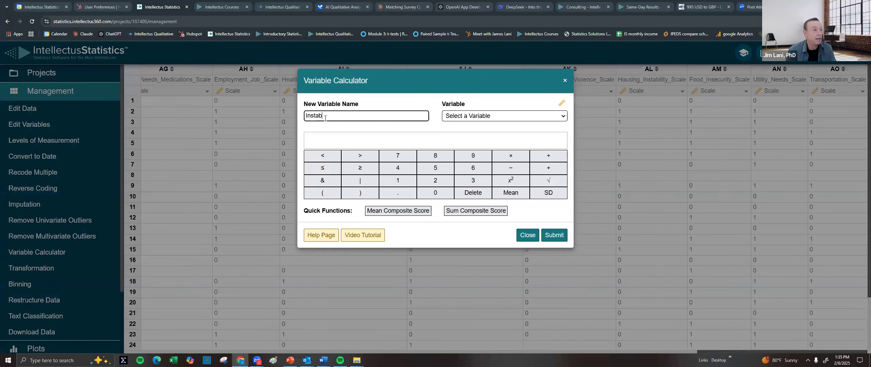
text(ility_totla)
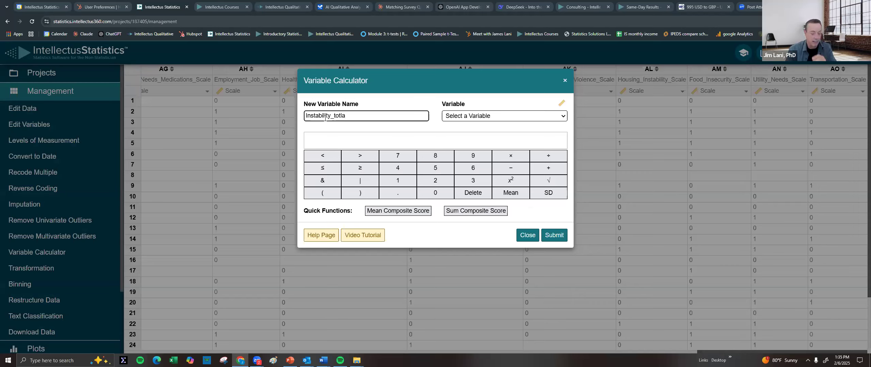
key(BackSpace)
key(BackSpace)
text(al)
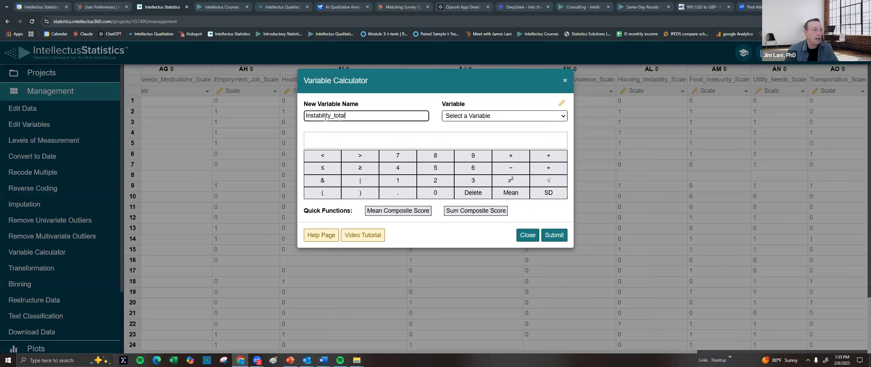
Make it a Sum Composite Score of all fifteen _Scale needs variables
click(476, 212)
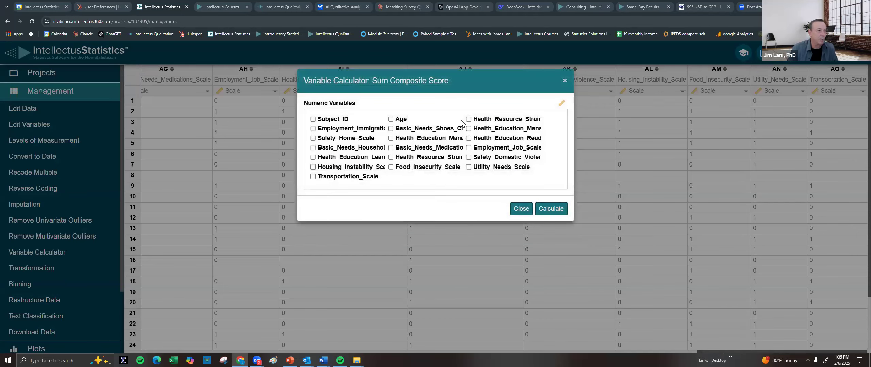
click(484, 120)
click(484, 129)
click(485, 139)
click(486, 149)
click(485, 158)
click(486, 168)
click(433, 167)
click(427, 158)
click(400, 139)
click(402, 129)
click(398, 149)
click(351, 132)
click(344, 139)
click(345, 149)
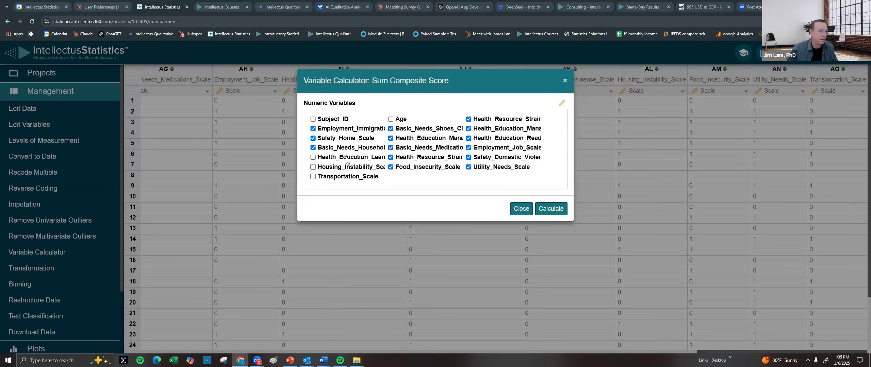
click(347, 178)
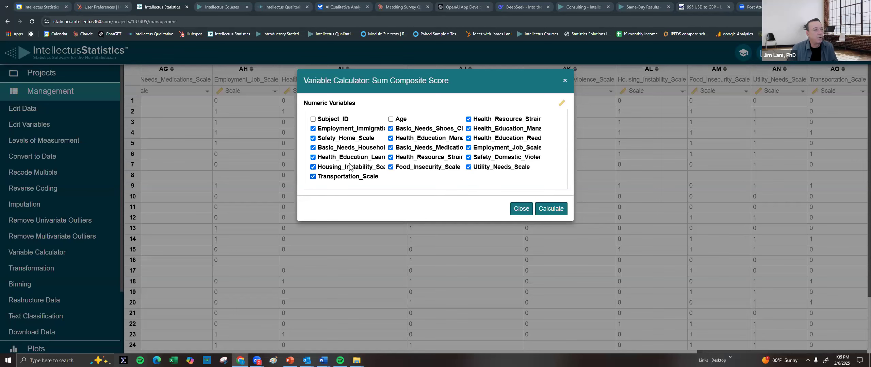
Calculate the sum formula and submit to add the Instability_total column
click(553, 214)
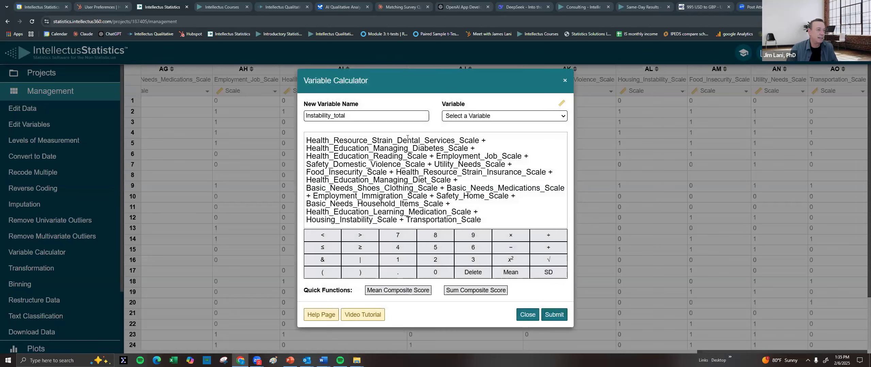
click(555, 315)
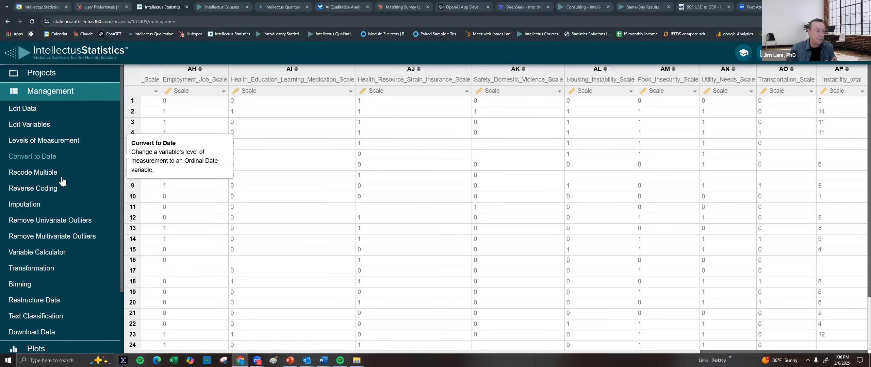
scroll(62, 181, down, 3)
click(36, 270)
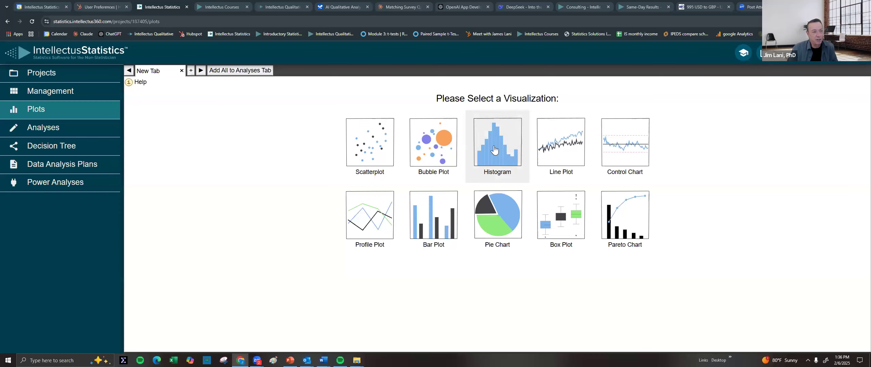
Plot a Frequency histogram of Instability_total
click(493, 146)
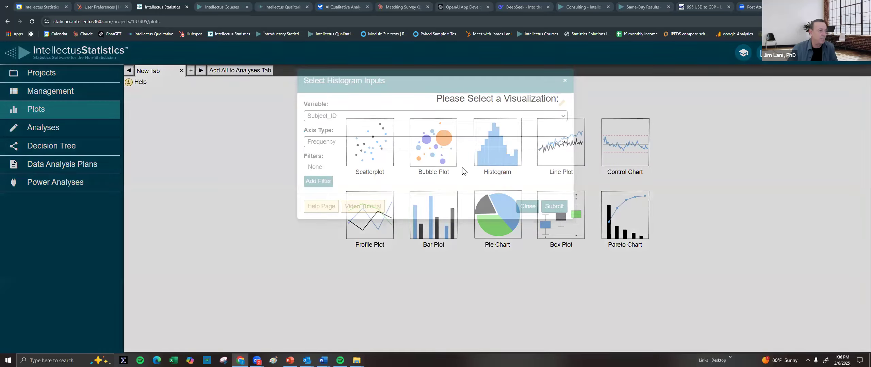
click(340, 116)
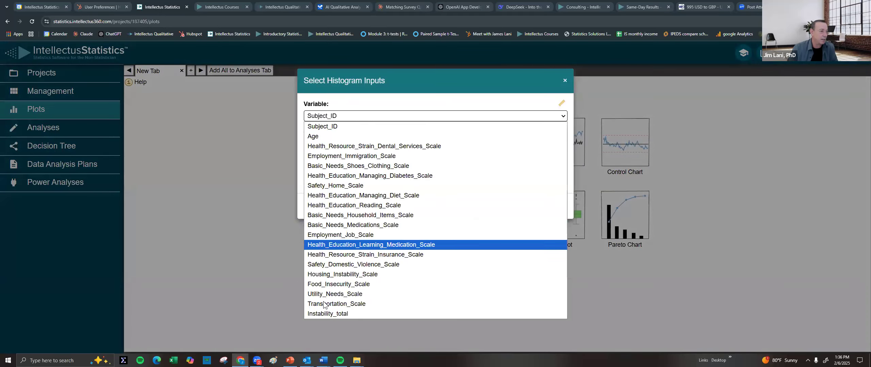
click(327, 314)
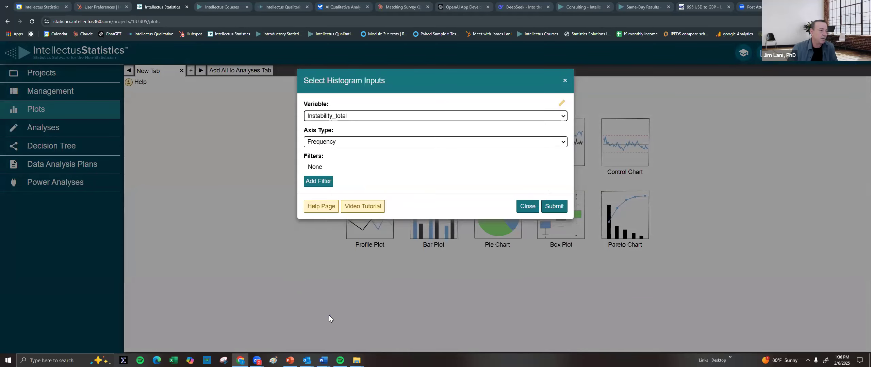
click(555, 206)
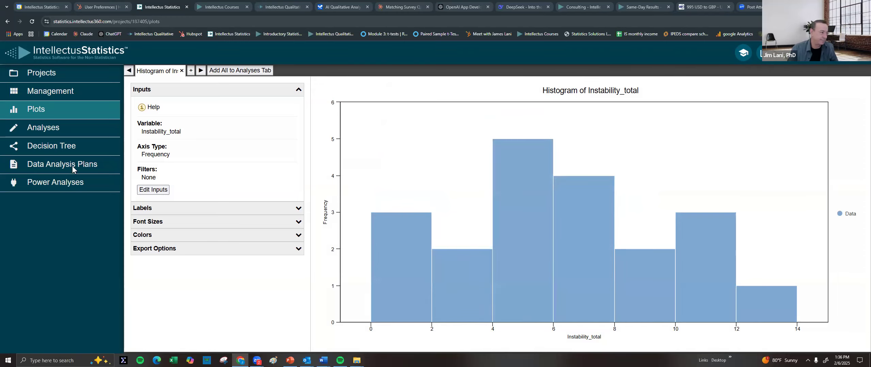
Run Descriptives on Instability_total alone, giving mean 6.90, SD 3.49, range 1–14
click(41, 129)
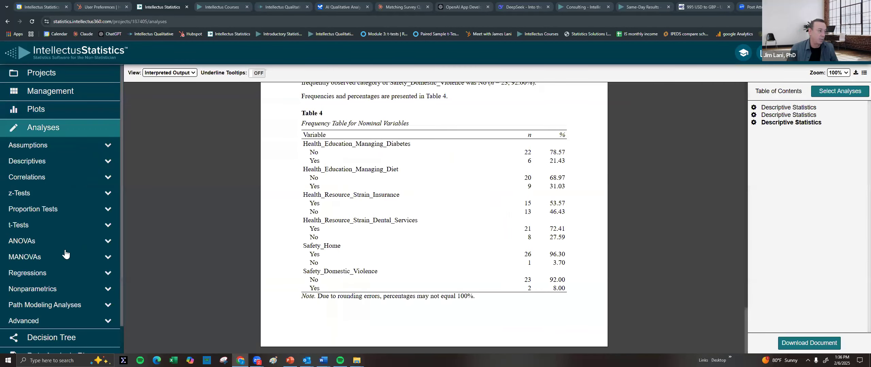
click(39, 162)
click(42, 175)
click(340, 152)
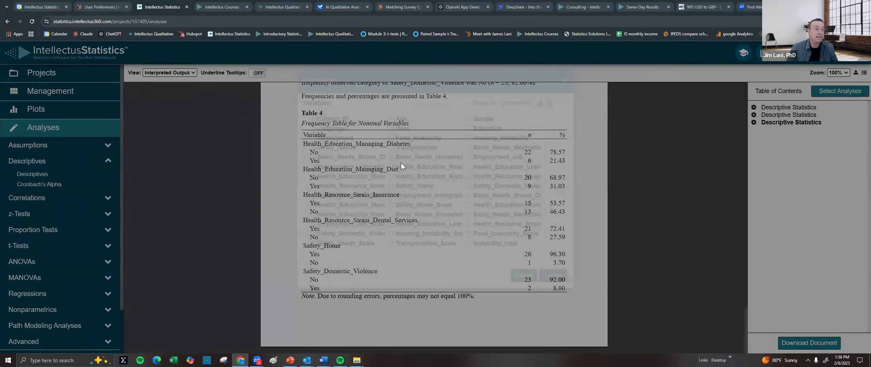
click(553, 275)
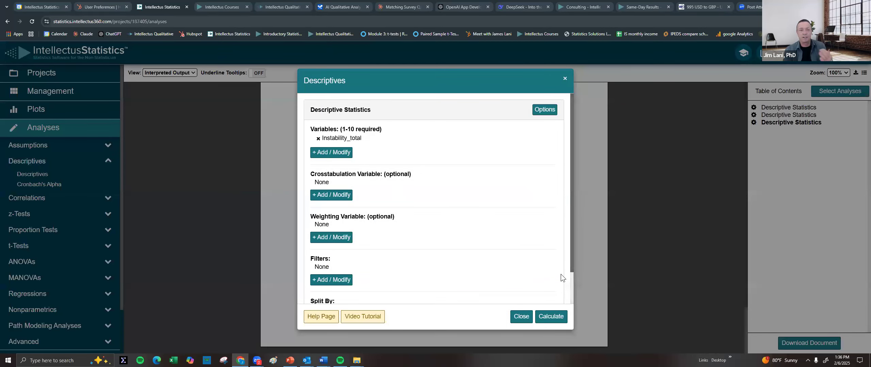
click(551, 316)
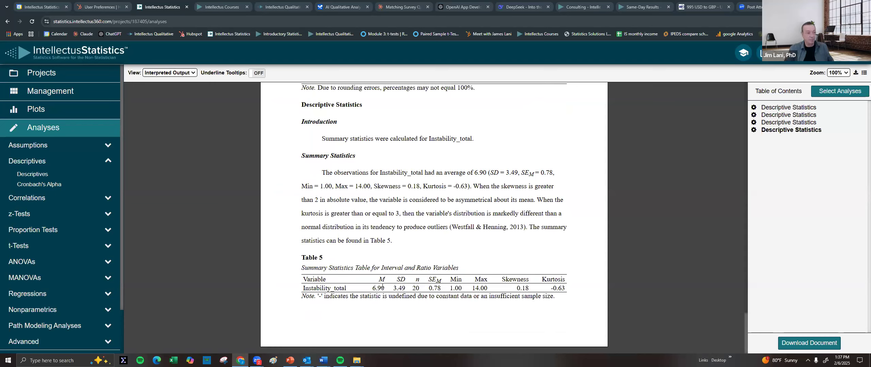
Accept the first shared-project invitation in Notifications and return to the Projects list
scroll(409, 192, up, 7)
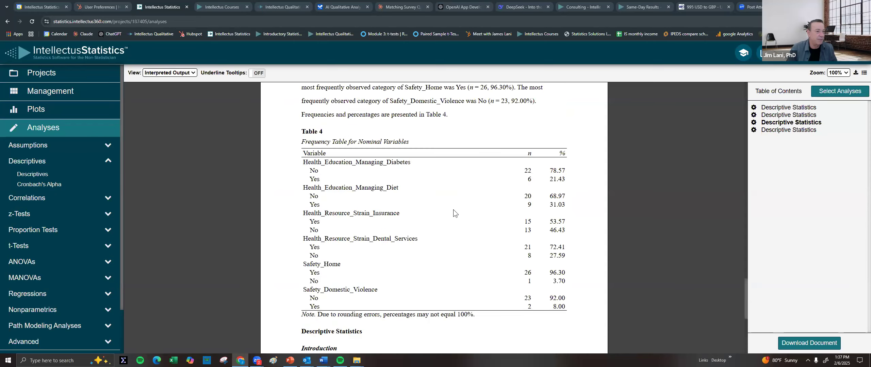
scroll(461, 231, down, 7)
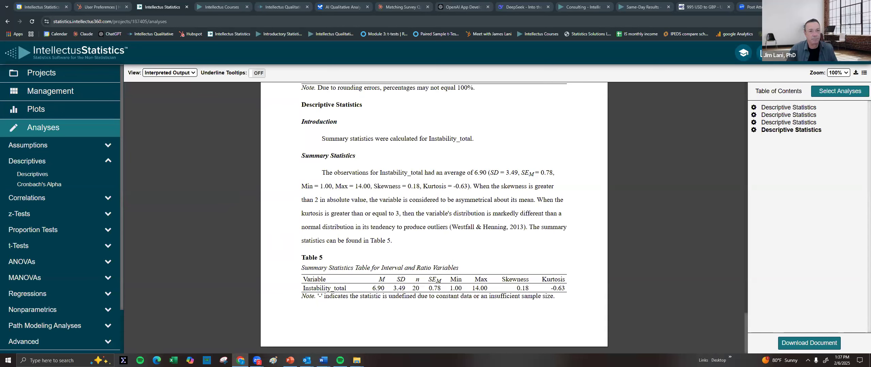
click(803, 53)
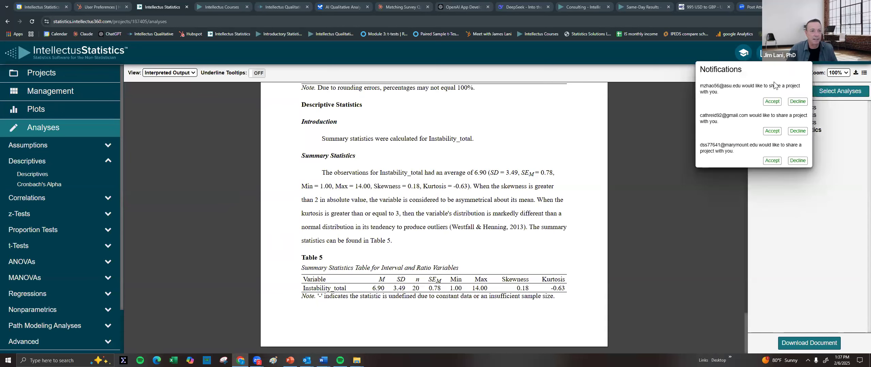
click(773, 103)
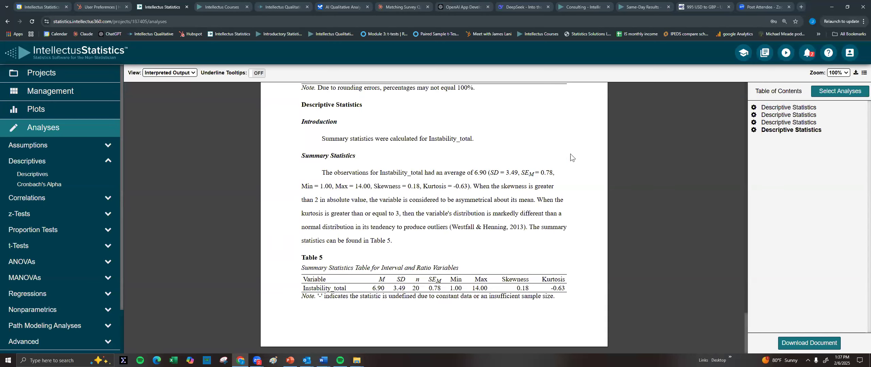
click(48, 76)
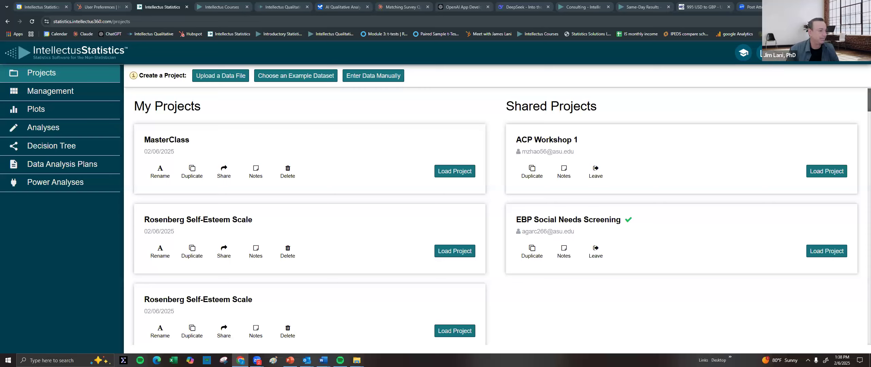
Load ACP Workshop 1 and browse its columns, such as ADs, Family, Pre_confident and Post_confident
click(827, 171)
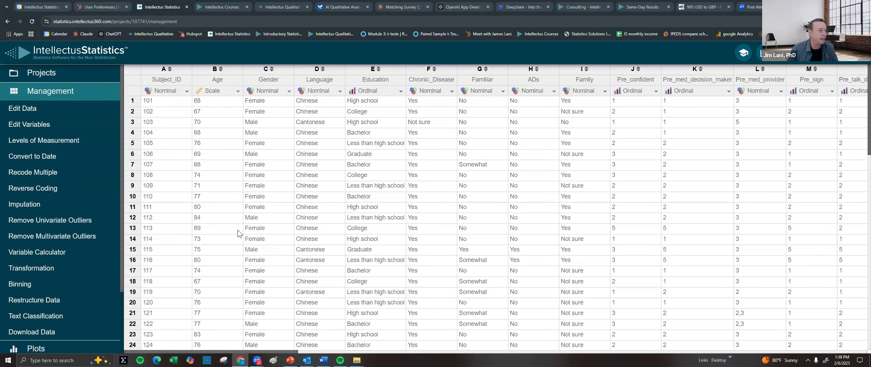
scroll(363, 354, right, 1)
scroll(363, 354, right, 5)
scroll(504, 210, right, 6)
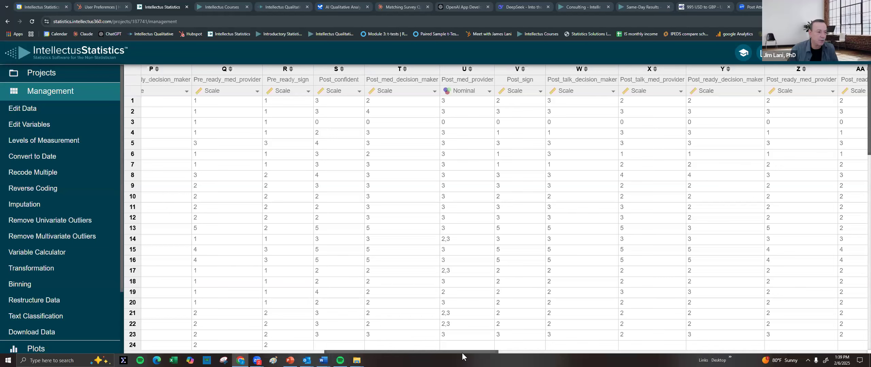
scroll(517, 356, right, 5)
scroll(843, 345, right, 15)
scroll(749, 339, left, 10)
scroll(543, 340, left, 10)
scroll(496, 343, right, 2)
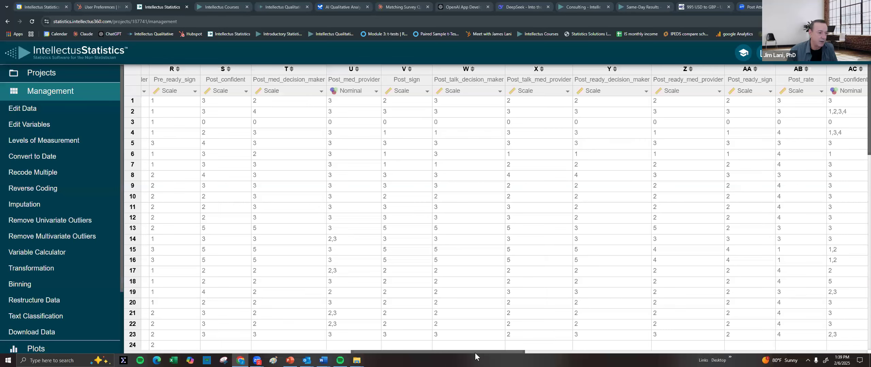
drag(474, 351, 330, 352)
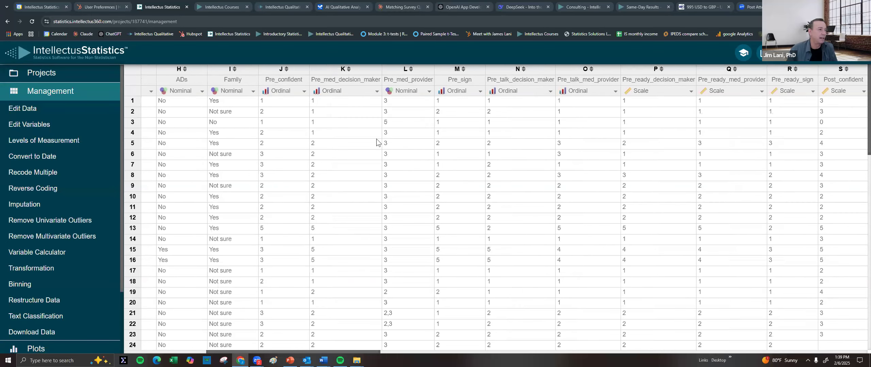
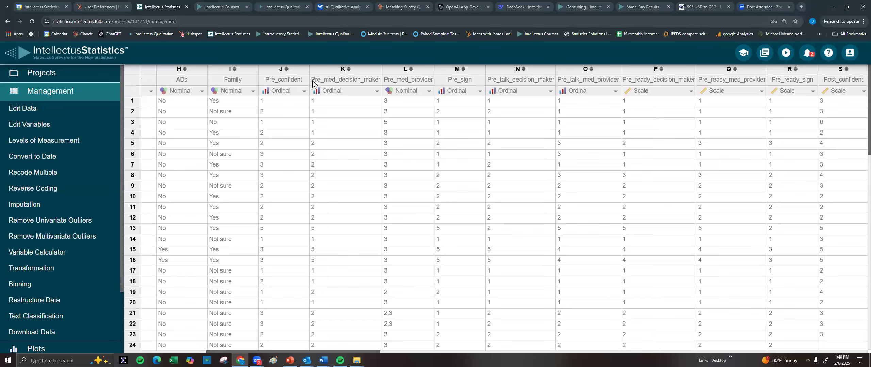
Change Pre_confident's measurement level to Scale, replacing the variable in place
click(300, 82)
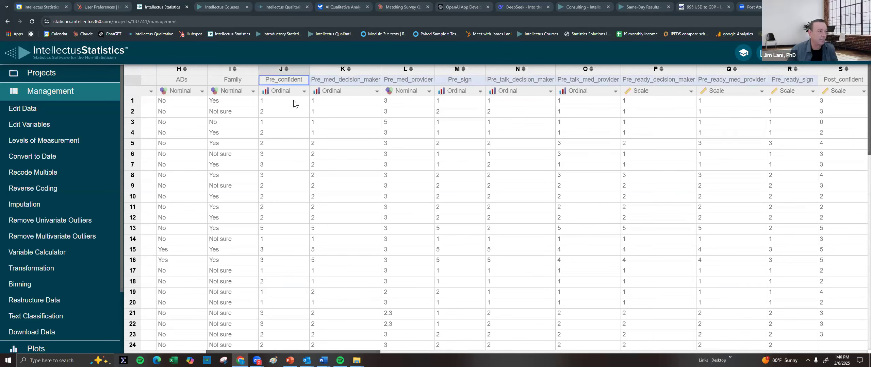
click(302, 92)
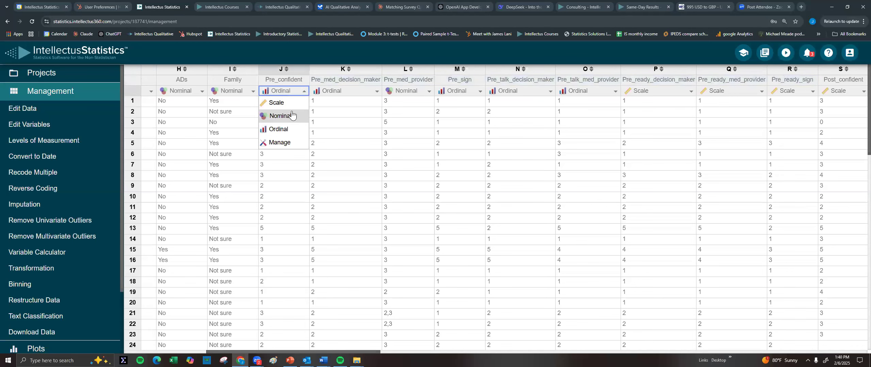
click(286, 105)
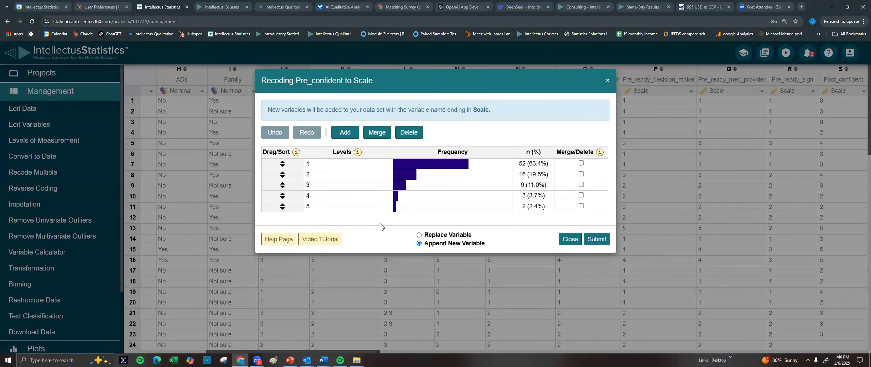
click(446, 237)
click(597, 214)
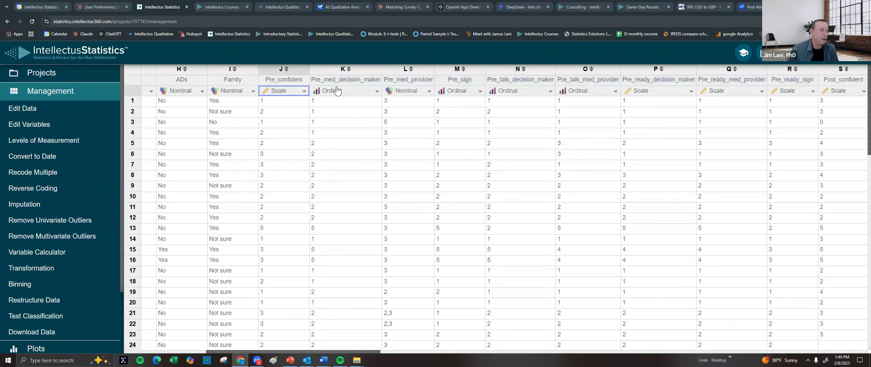
Recode Pre_med_decision_maker to Scale in place, then point out the 2,3 entry in row 21
click(332, 92)
click(342, 103)
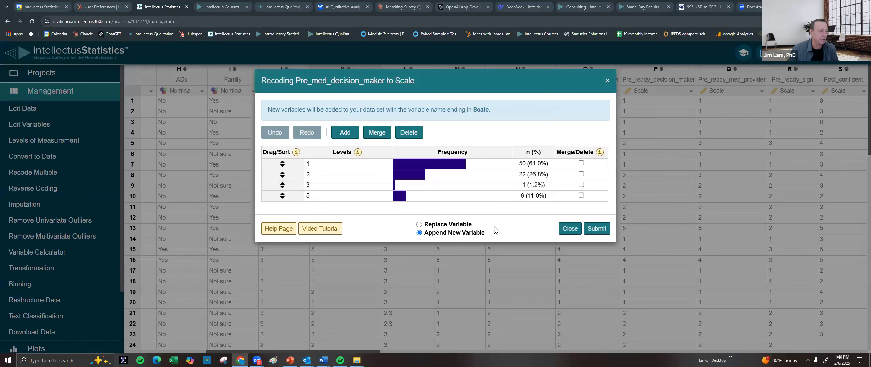
click(463, 225)
click(598, 207)
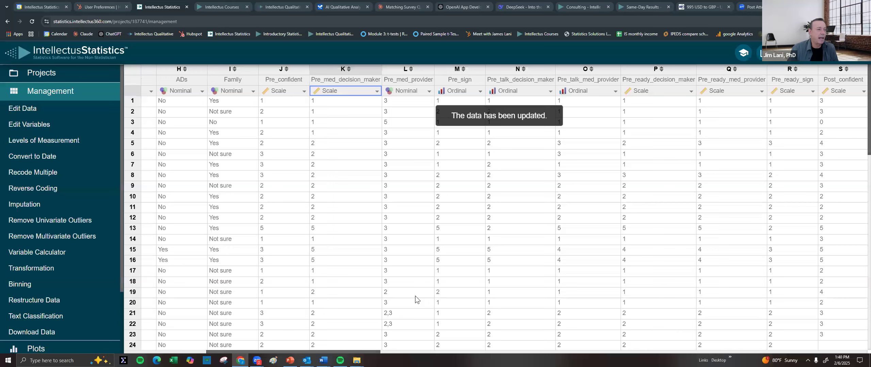
click(407, 314)
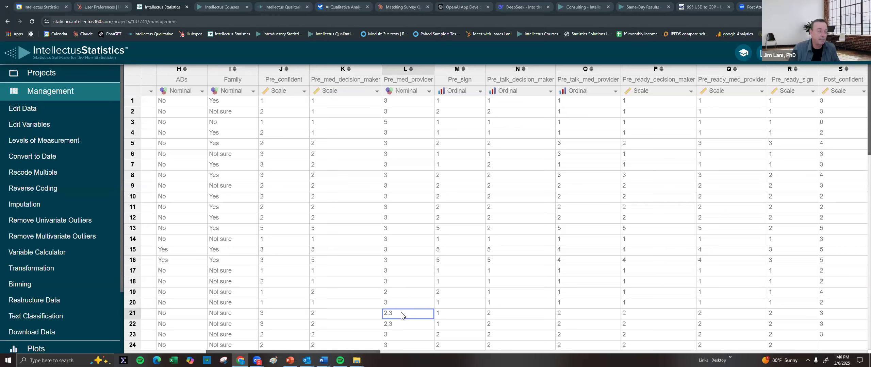
scroll(405, 306, down, 8)
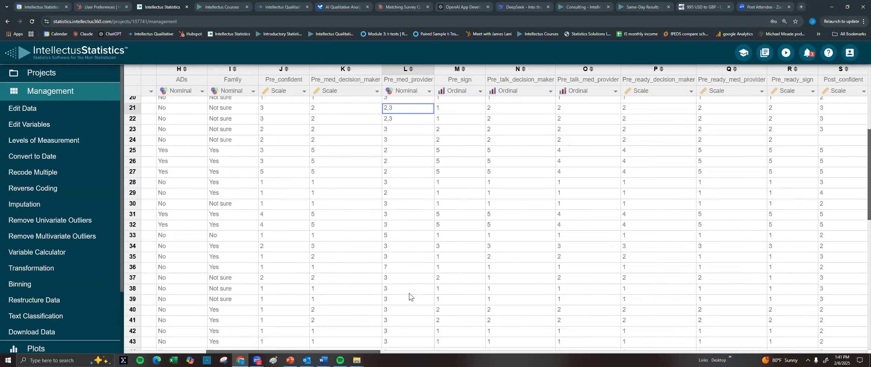
scroll(409, 292, down, 1)
scroll(411, 279, up, 3)
scroll(414, 273, down, 3)
scroll(418, 262, up, 8)
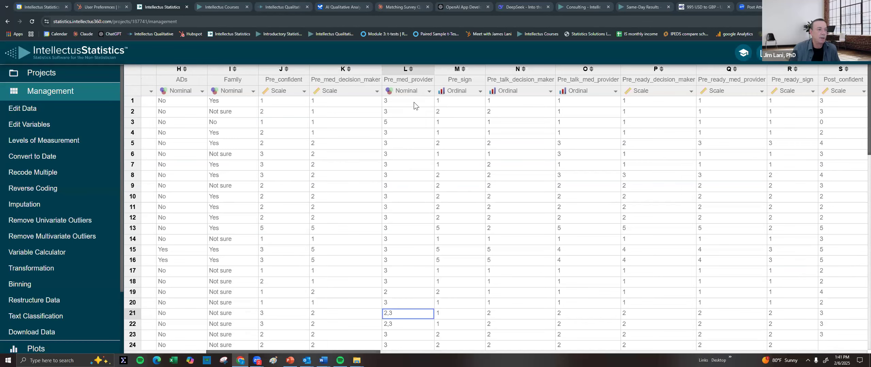
drag(277, 80, 361, 83)
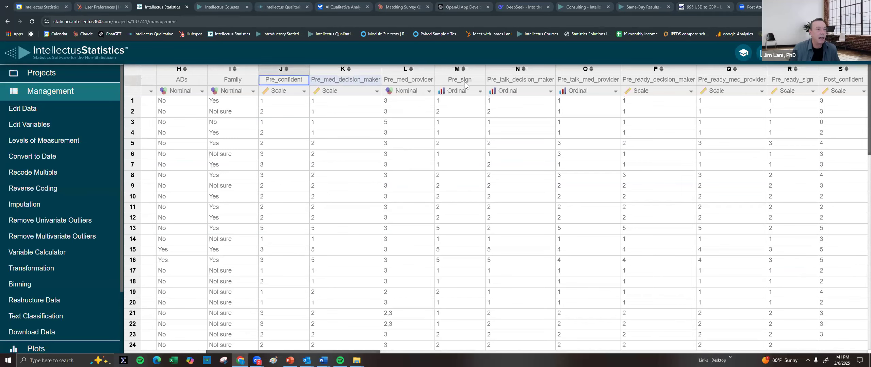
drag(464, 81, 610, 83)
drag(686, 83, 792, 81)
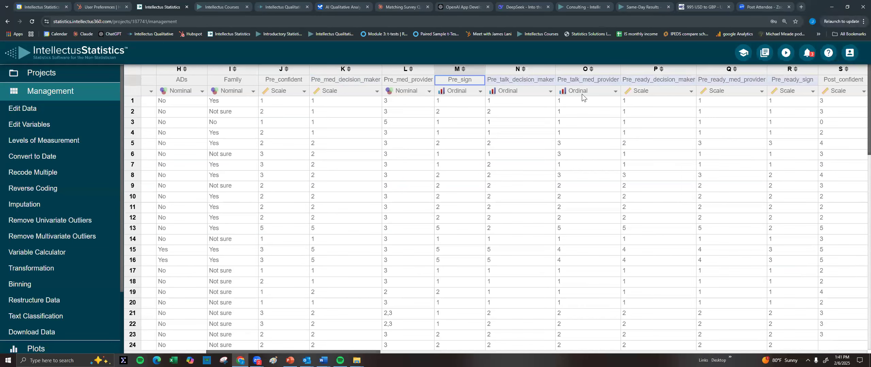
Change Pre_sign's measurement level to Scale, replacing the variable in place
click(456, 92)
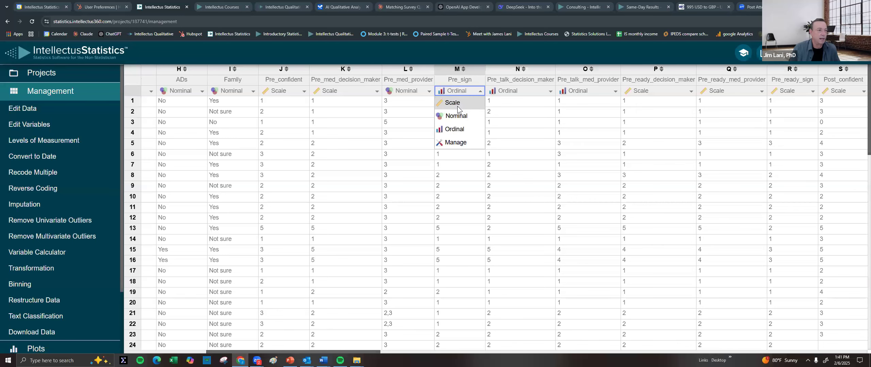
click(457, 105)
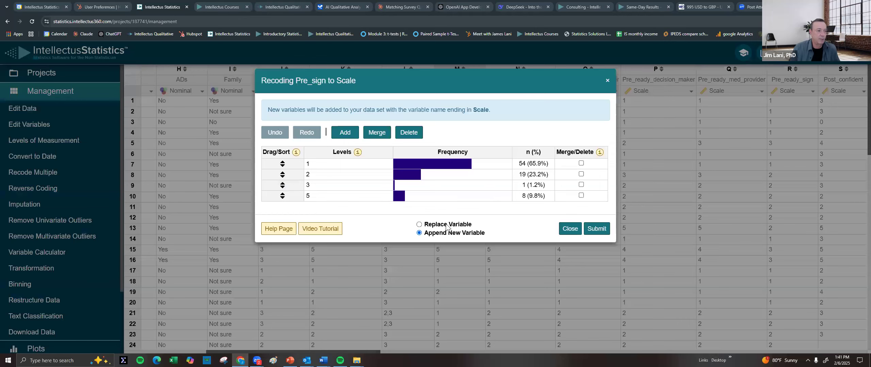
click(445, 225)
click(602, 204)
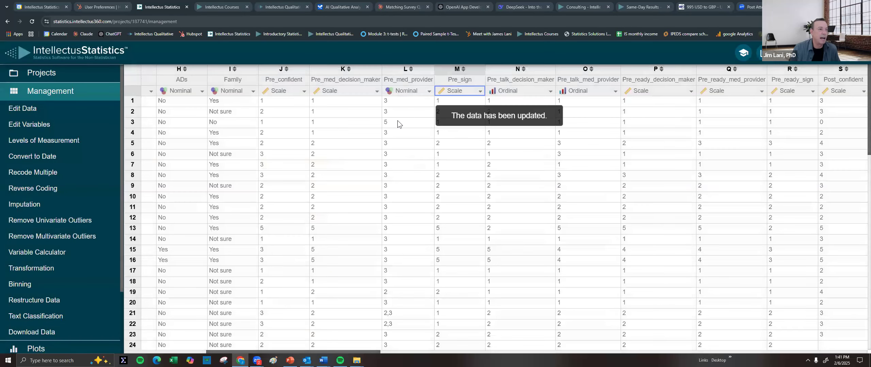
Recode Pre_talk_decision_maker to Scale, replacing the original variable
click(535, 91)
click(505, 103)
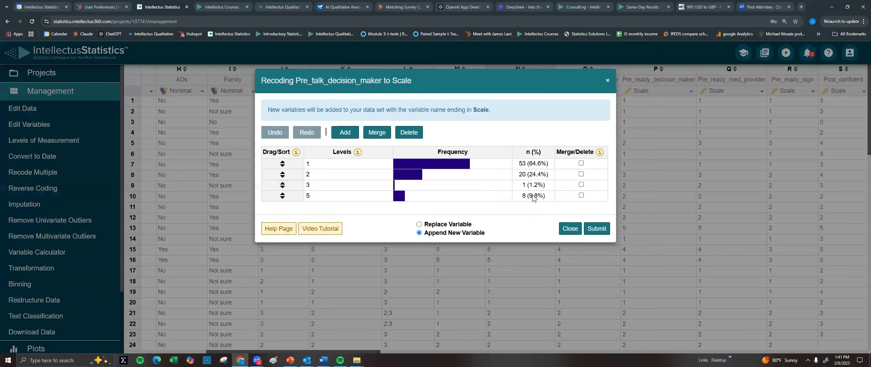
click(435, 225)
click(601, 203)
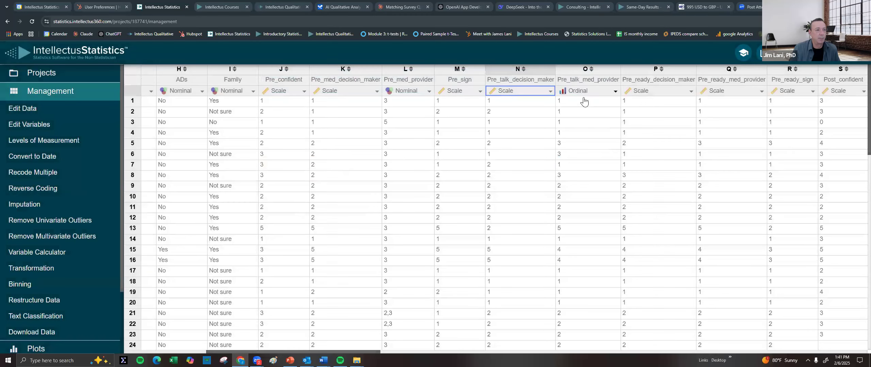
Recode Pre_talk_med_provider to Scale, replacing the original variable
click(580, 91)
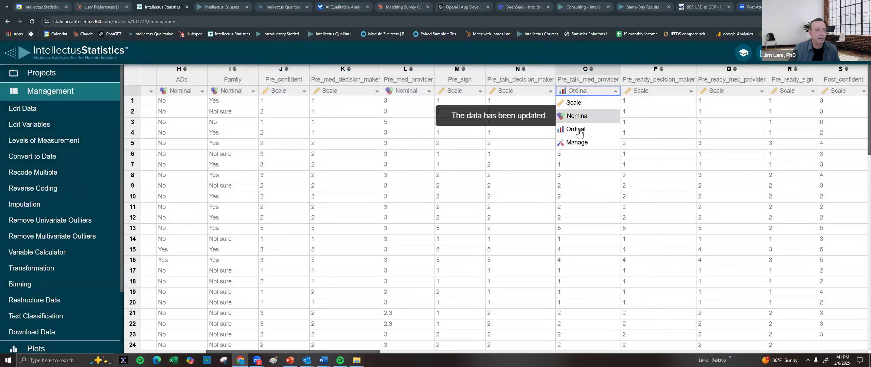
click(579, 103)
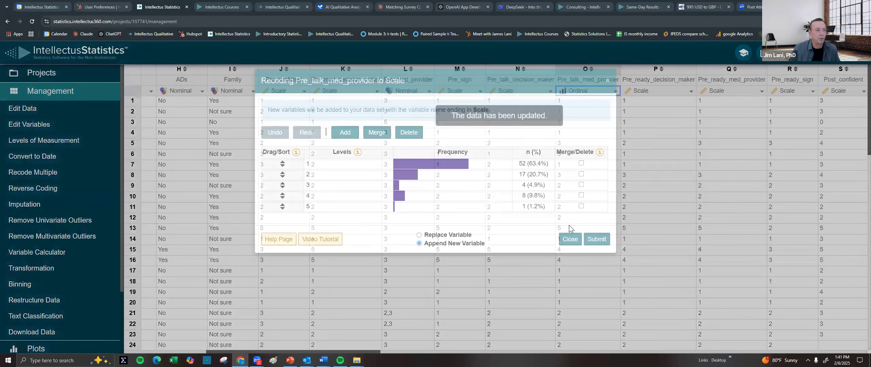
click(449, 235)
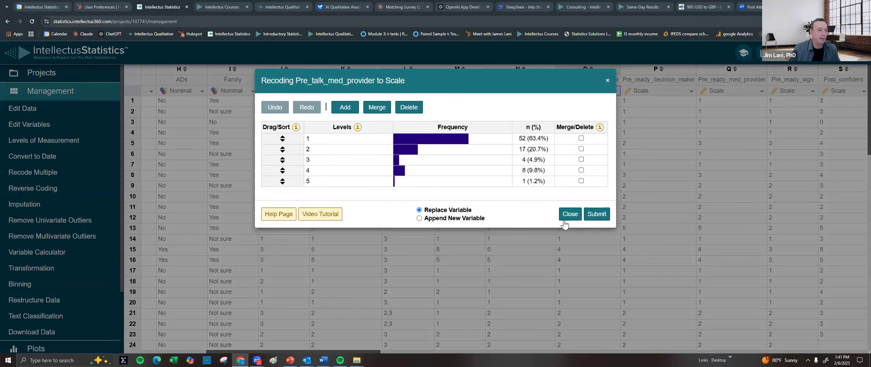
click(597, 215)
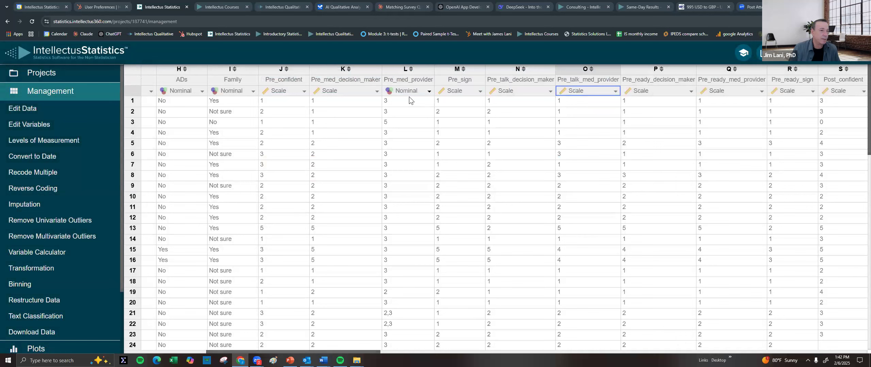
Scroll right to the Post columns and step left from Post_confident_area toward Post_confident
scroll(414, 352, right, 2)
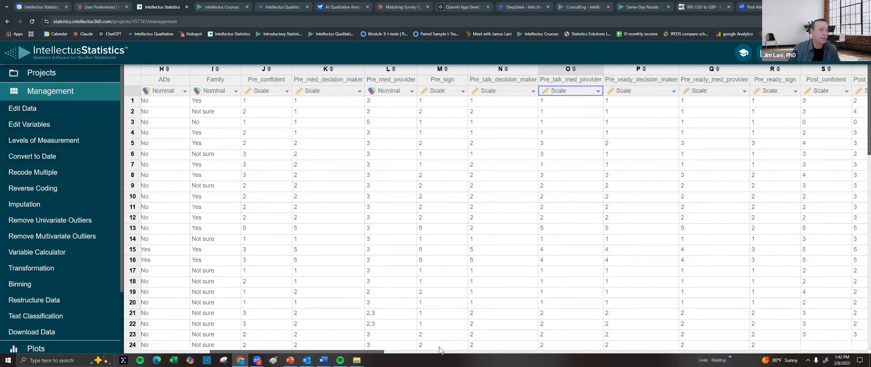
scroll(546, 347, right, 10)
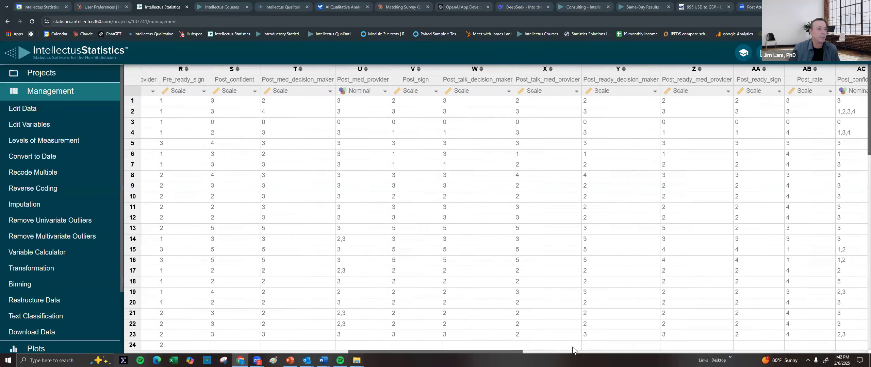
scroll(551, 346, left, 3)
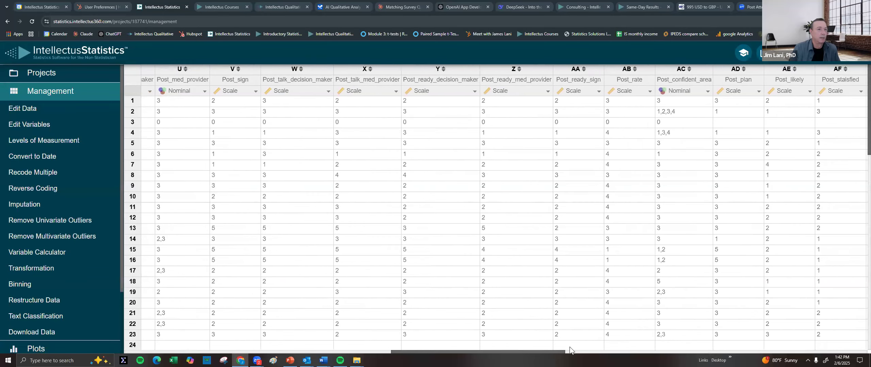
scroll(570, 347, right, 1)
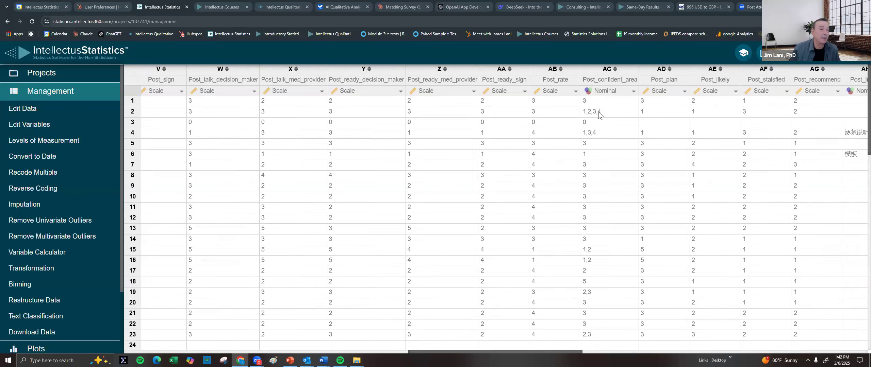
click(604, 100)
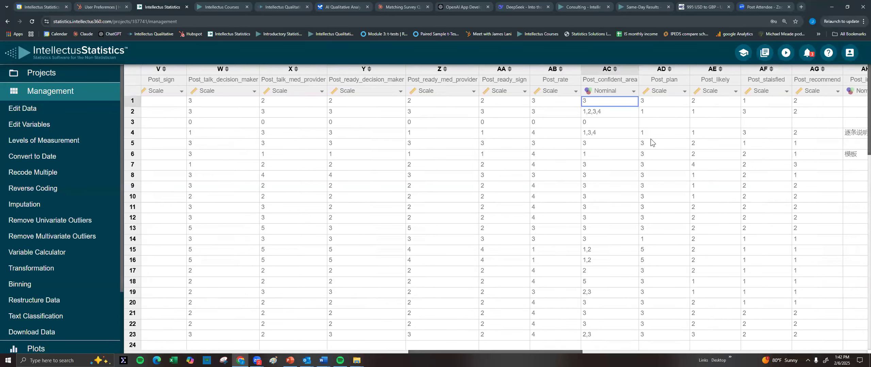
key(Left)
key(Left)
key(Left)
key(Left)
key(Left)
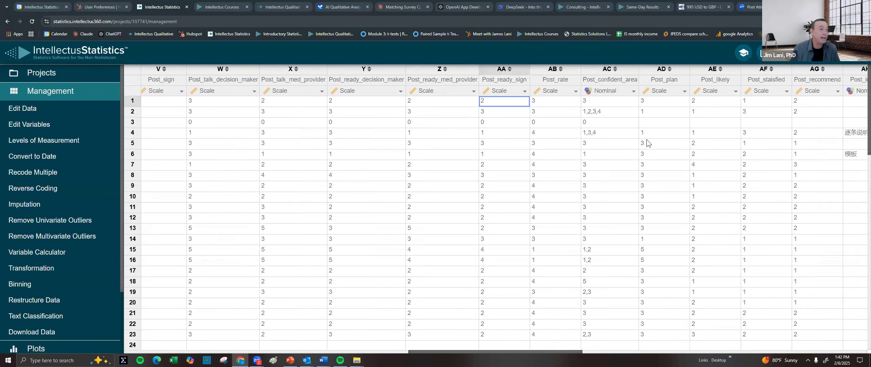
key(Left)
key(Left)
key(Left)
key(Left)
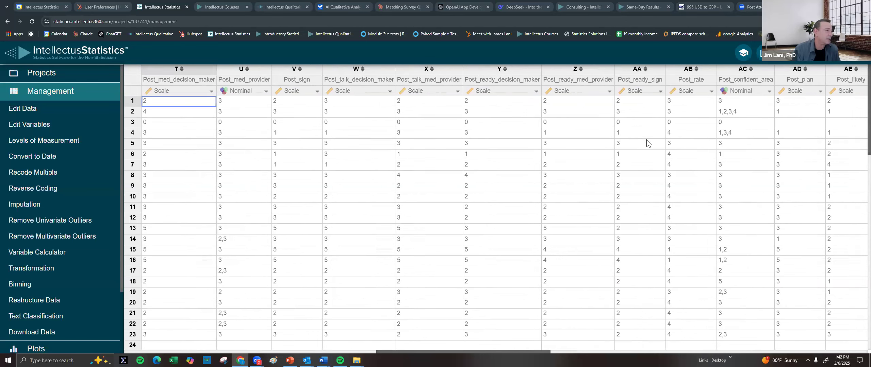
key(Left)
key(Left)
key(Left)
Browse the Post_confident values, then move along row 2 past Post_sign to later columns
key(Right)
key(Right)
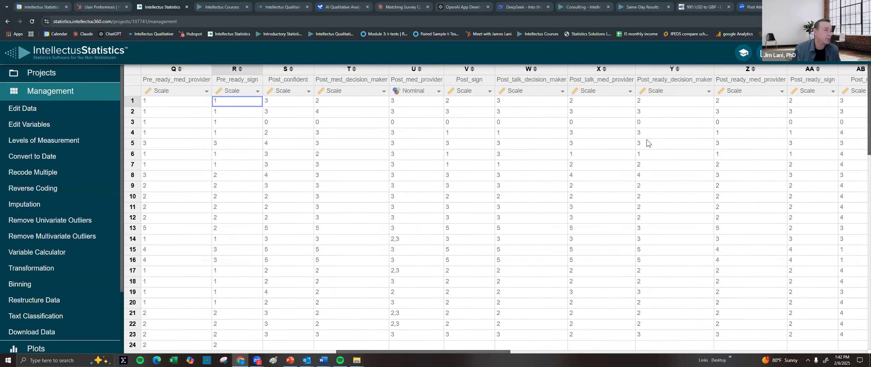
key(Down)
key(Down)
key(Down)
key(Down)
key(Up)
key(Up)
key(Up)
key(Right)
key(Right)
key(Right)
key(Right)
key(Right)
key(Right)
key(Right)
key(Right)
key(Right)
key(Right)
key(Right)
key(Right)
key(Right)
key(Right)
key(Right)
key(Right)
key(Right)
key(Right)
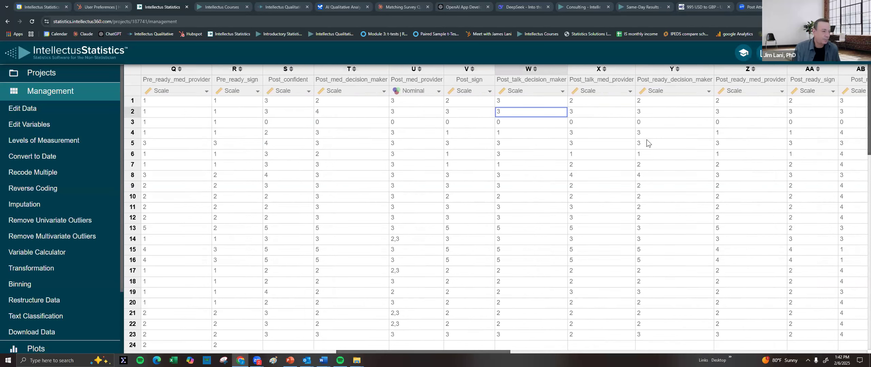
key(Right)
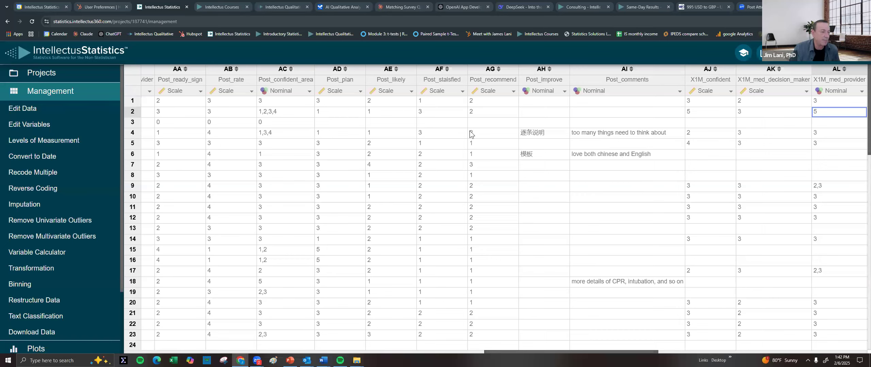
click(355, 123)
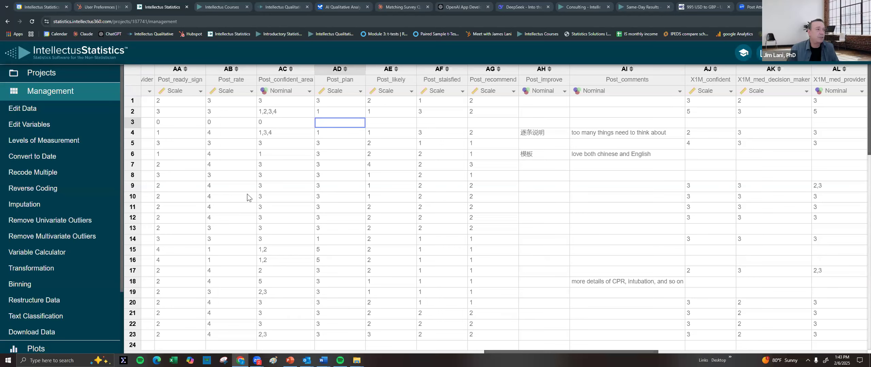
click(280, 112)
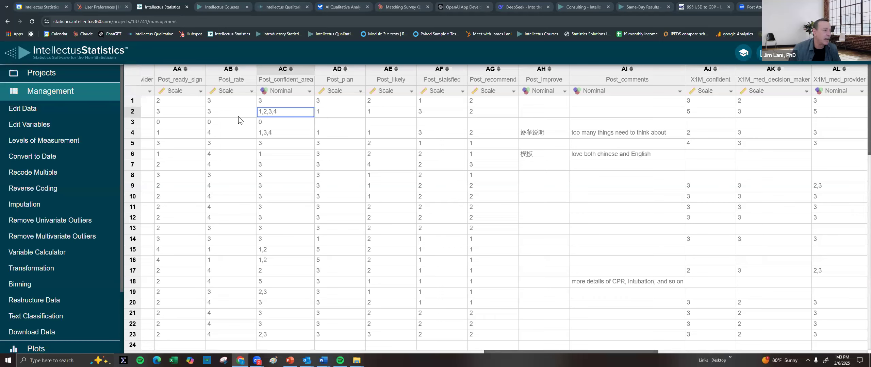
Inspect row 3 from Post_confident_area to Post_recommend, then scroll back to Subject_ID
click(290, 125)
key(Left)
key(Left)
key(Left)
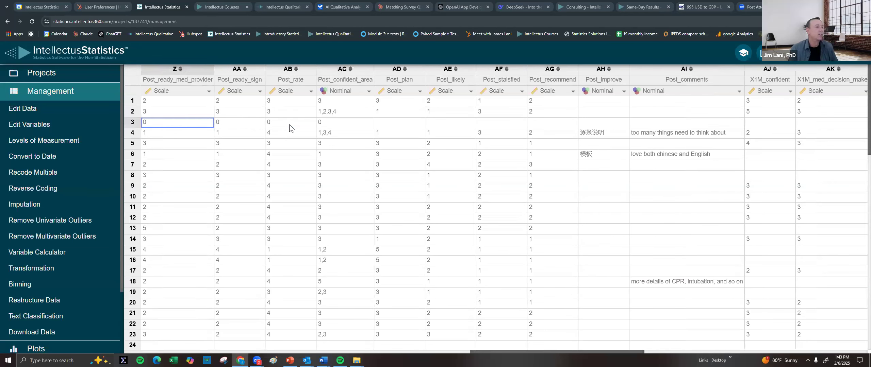
key(Right)
key(Right)
key(Right)
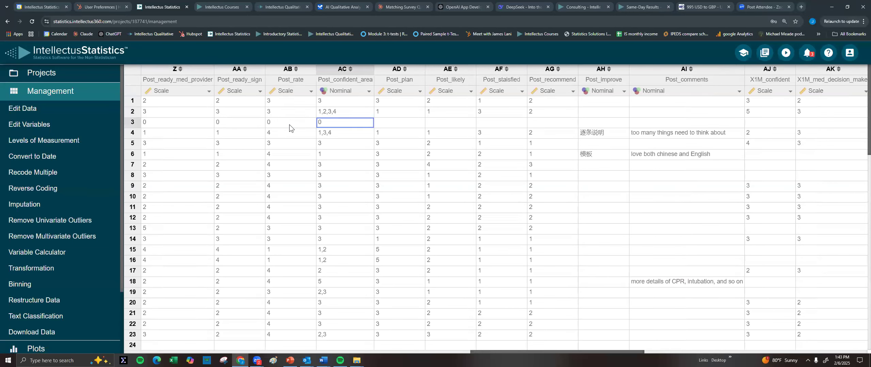
key(Right)
key(Right)
key(Right)
key(Right)
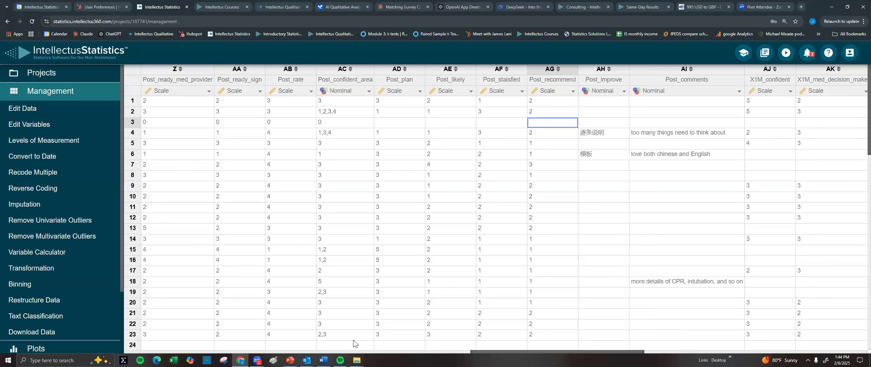
drag(476, 352, 130, 352)
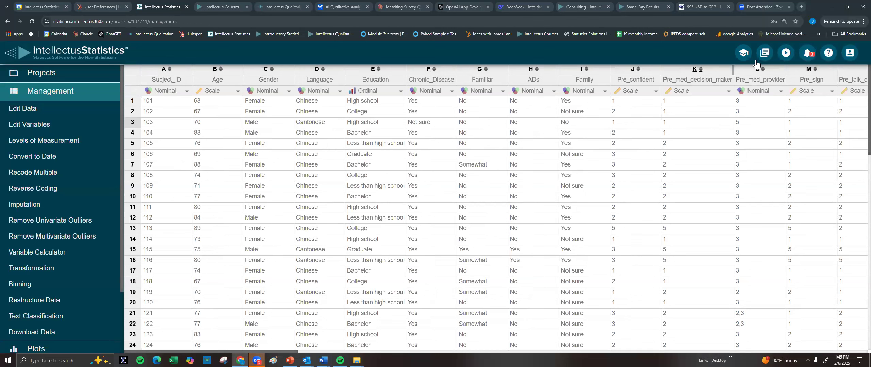
Accept the Dis Data share request from Notifications and return to the Projects page
click(807, 54)
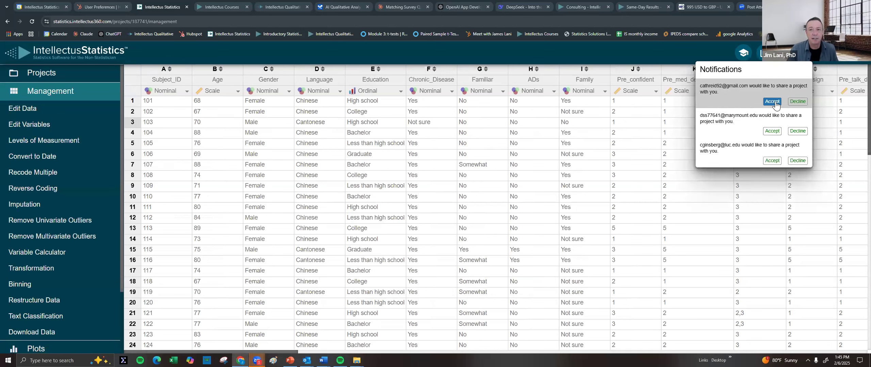
click(776, 102)
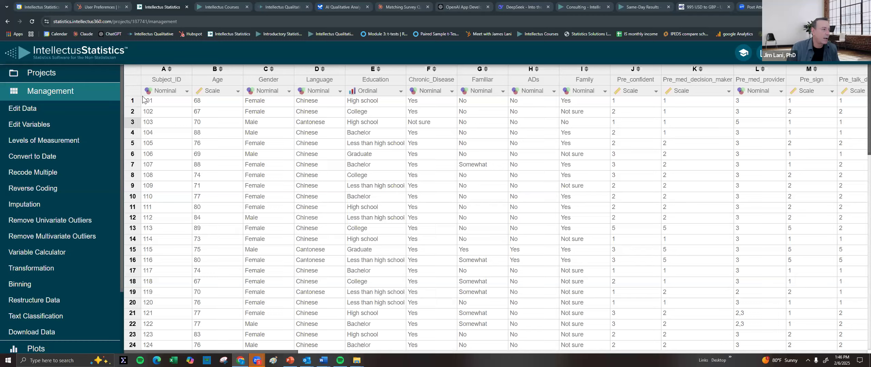
click(47, 78)
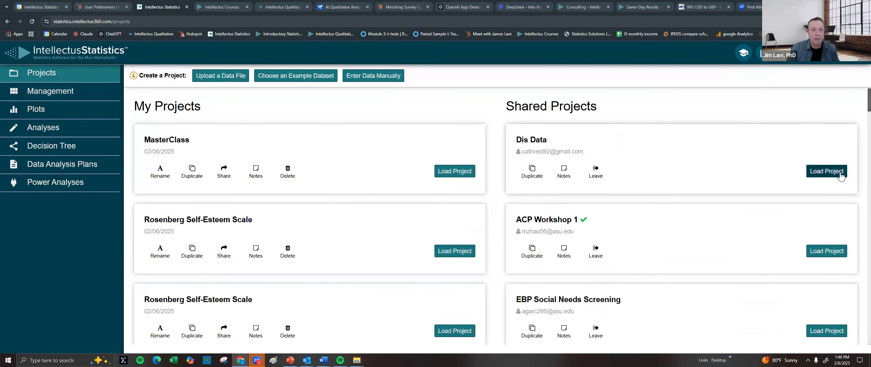
Load the Dis Data project despite it being in use, and scroll across its columns
click(829, 172)
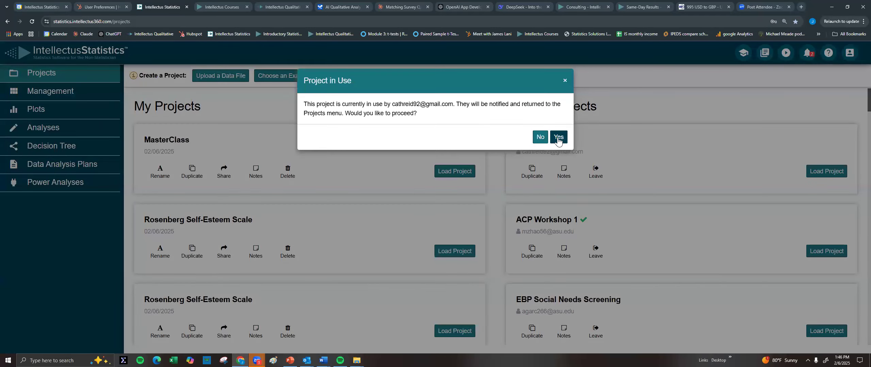
click(559, 138)
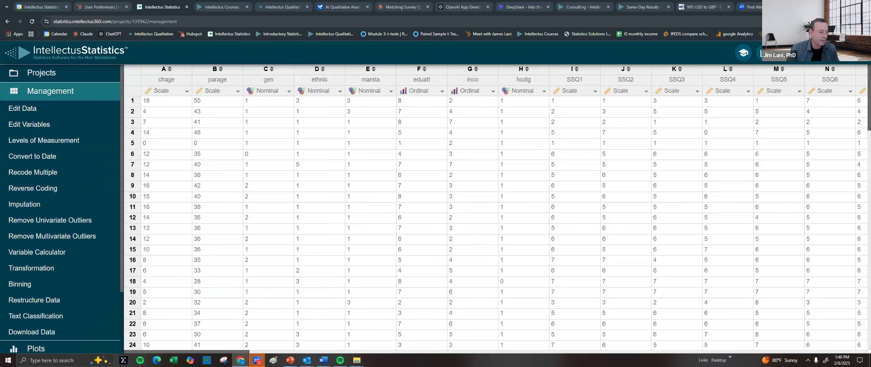
drag(238, 353, 836, 353)
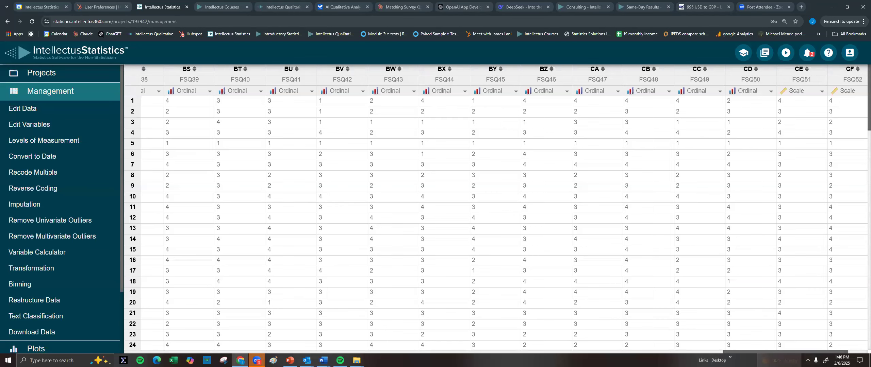
scroll(805, 353, right, 3)
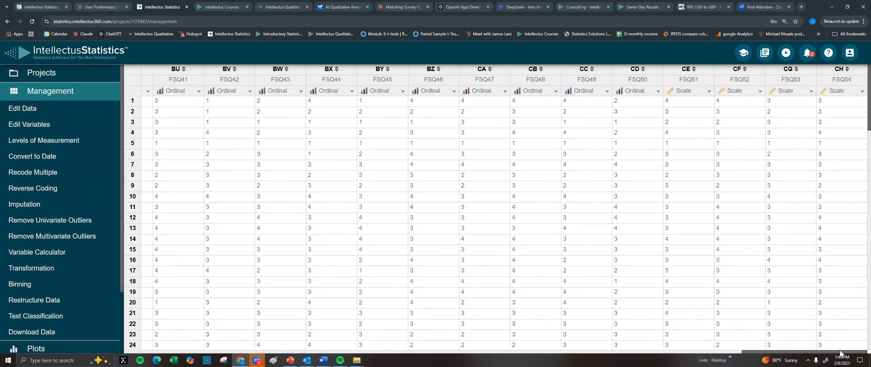
drag(754, 350, 322, 328)
scroll(260, 328, left, 20)
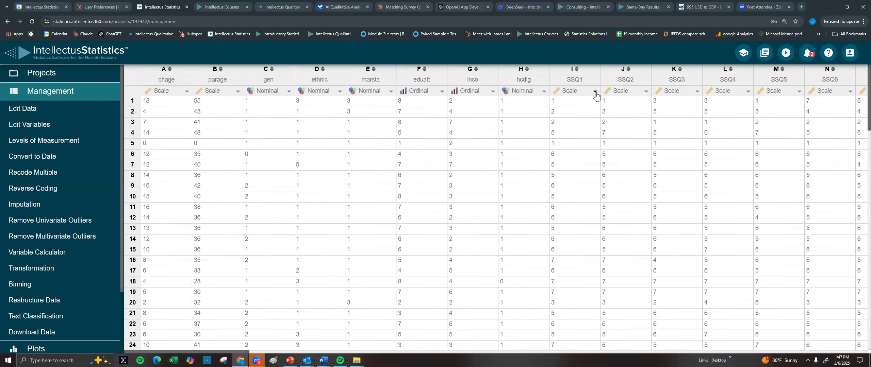
Start a Recode Multiple and set the target measurement level to Scale
click(35, 174)
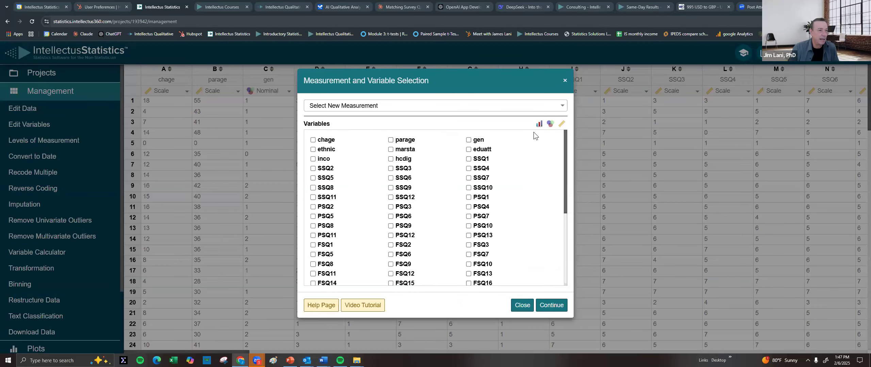
scroll(468, 164, down, 3)
scroll(466, 163, up, 3)
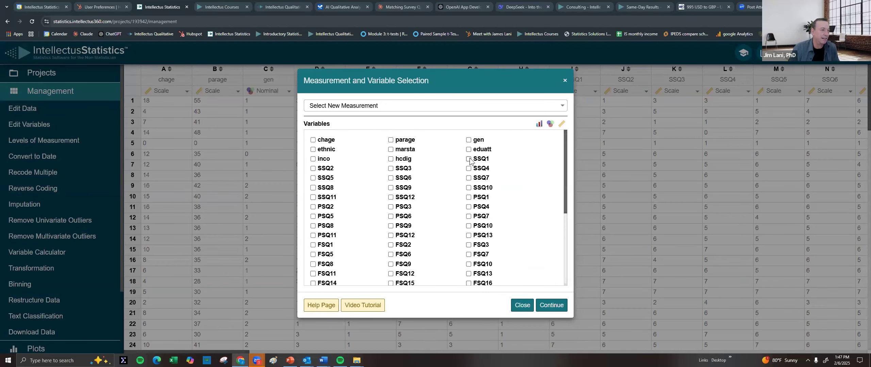
scroll(464, 164, down, 3)
scroll(459, 159, up, 3)
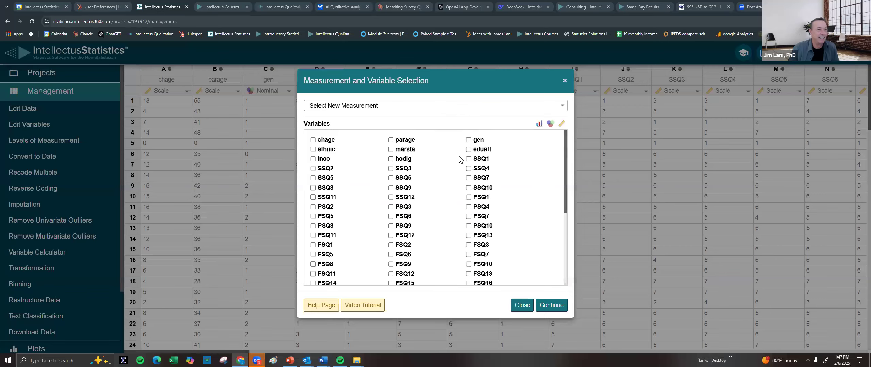
click(422, 106)
click(356, 136)
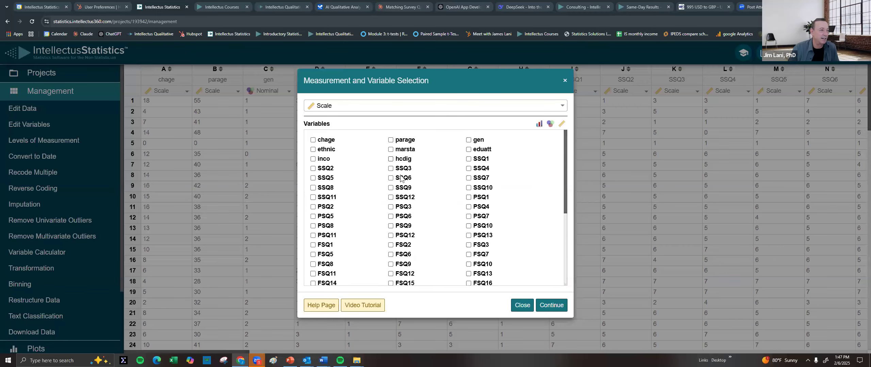
scroll(425, 200, down, 3)
scroll(421, 211, up, 3)
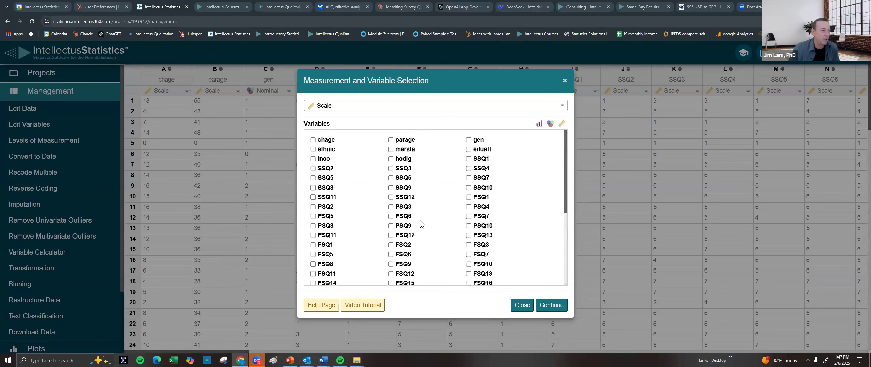
Tick SSQ1, SSQ4, SSQ7, SSQ10, PSQ1, PSQ4, PSQ7, PSQ10, PSQ13, FSQ3 and FSQ7
click(483, 159)
click(482, 169)
click(481, 178)
click(483, 187)
click(481, 197)
click(481, 207)
click(482, 216)
click(484, 226)
click(483, 235)
click(483, 245)
click(483, 255)
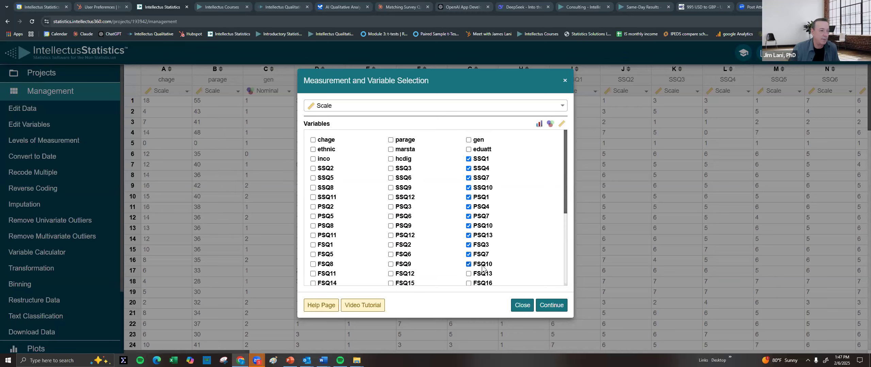
Tick FSQ13 through FSQ52 in the right-hand column, every third item
scroll(495, 234, down, 4)
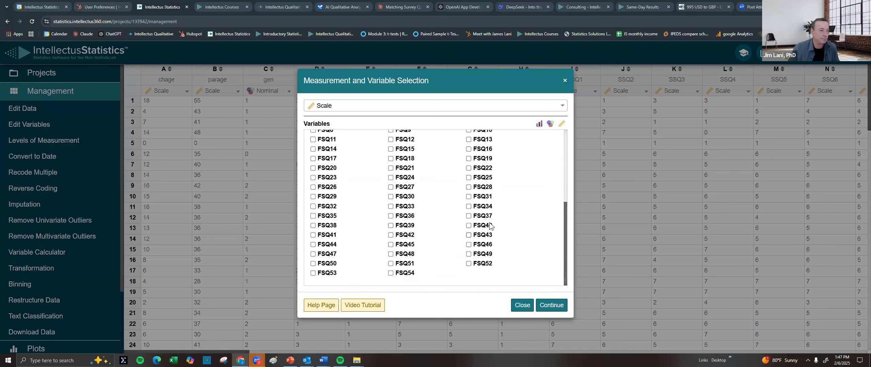
click(485, 142)
click(484, 151)
click(483, 161)
click(482, 169)
click(484, 179)
click(485, 188)
click(485, 198)
click(481, 217)
click(481, 207)
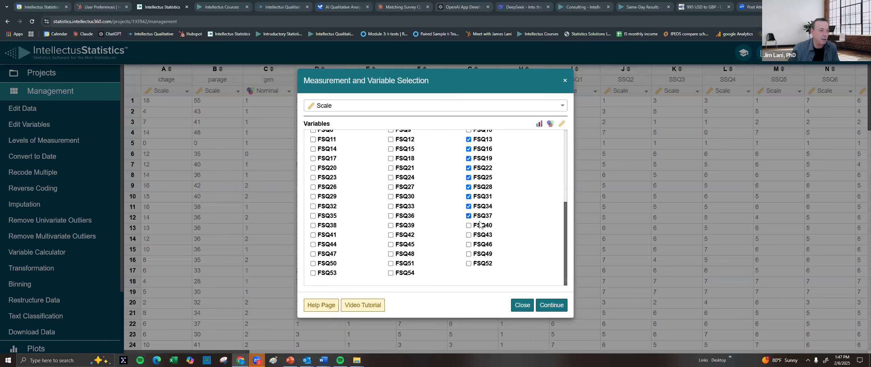
click(479, 227)
click(480, 236)
click(483, 246)
click(482, 255)
click(478, 265)
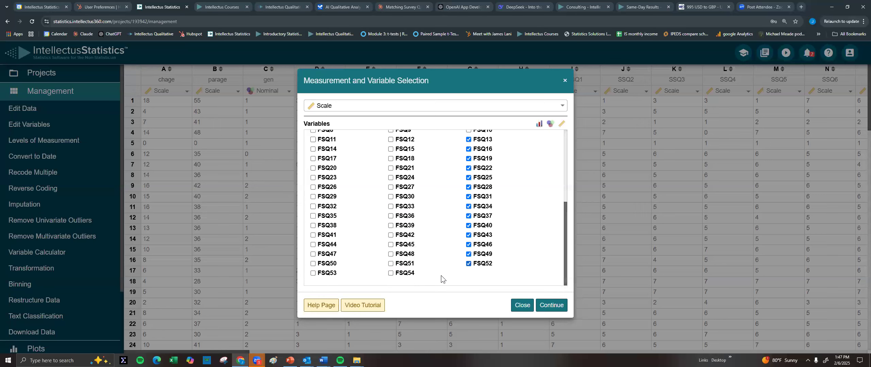
Tick FSQ15 through FSQ54 in the middle column, every third item
click(404, 266)
click(402, 274)
click(403, 254)
click(403, 245)
click(403, 226)
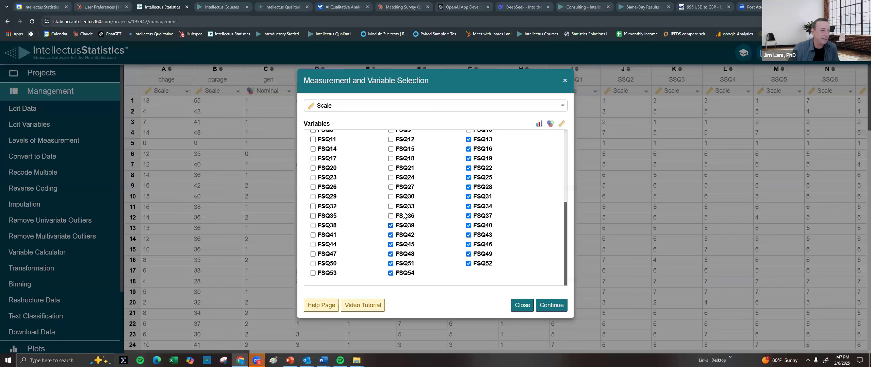
click(405, 205)
click(404, 197)
click(404, 187)
click(401, 177)
click(400, 167)
click(397, 157)
click(398, 150)
Tick FSQ14 through FSQ47 in the left column, every third item
click(328, 149)
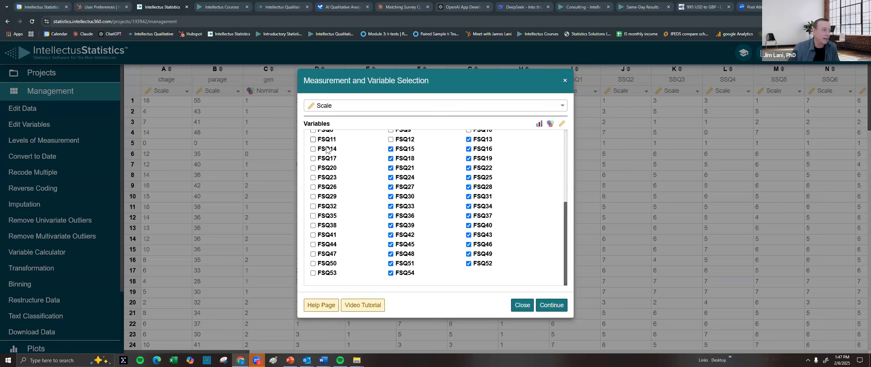
click(329, 159)
click(328, 169)
click(328, 178)
click(326, 188)
click(326, 197)
click(326, 207)
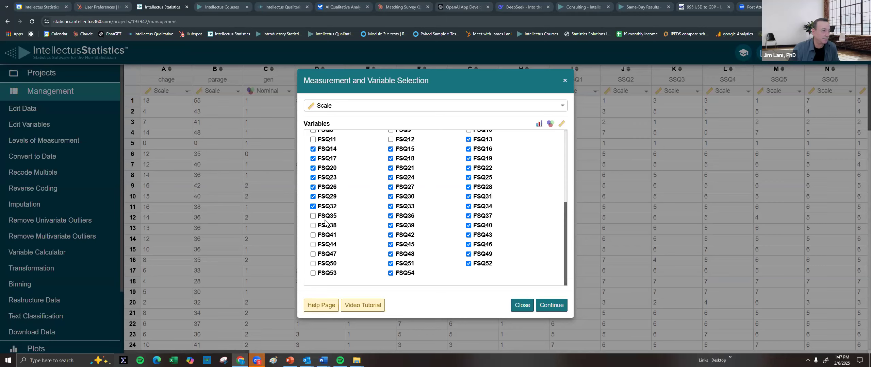
click(325, 226)
click(326, 217)
click(324, 238)
click(324, 246)
click(323, 256)
Tick early FSQ items FSQ1, FSQ2, FSQ5, FSQ6, FSQ8–FSQ11, plus PSQ8, PSQ9, PSQ11, PSQ12
scroll(354, 221, up, 2)
click(330, 185)
click(329, 175)
click(328, 165)
click(329, 156)
click(330, 146)
click(329, 137)
click(402, 138)
click(406, 147)
click(405, 156)
click(405, 165)
click(406, 175)
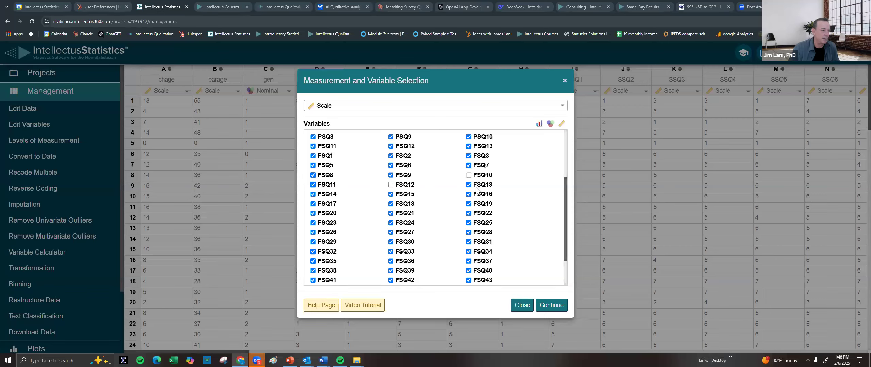
click(485, 175)
Tick the remaining SSQ2, SSQ3, SSQ5, SSQ8, SSQ9, SSQ11, SSQ12, PSQ2, PSQ3, PSQ5 and PSQ6
scroll(483, 177, up, 2)
scroll(474, 174, up, 2)
click(411, 217)
click(411, 207)
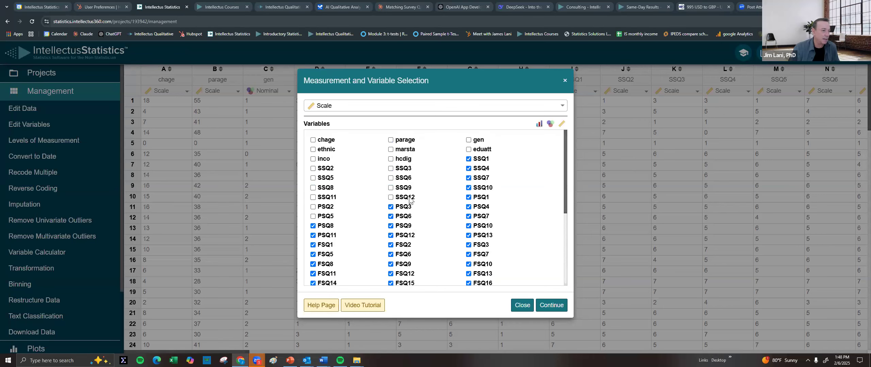
click(408, 189)
click(407, 199)
click(406, 169)
click(329, 169)
click(329, 179)
click(329, 189)
click(330, 198)
click(331, 207)
click(332, 217)
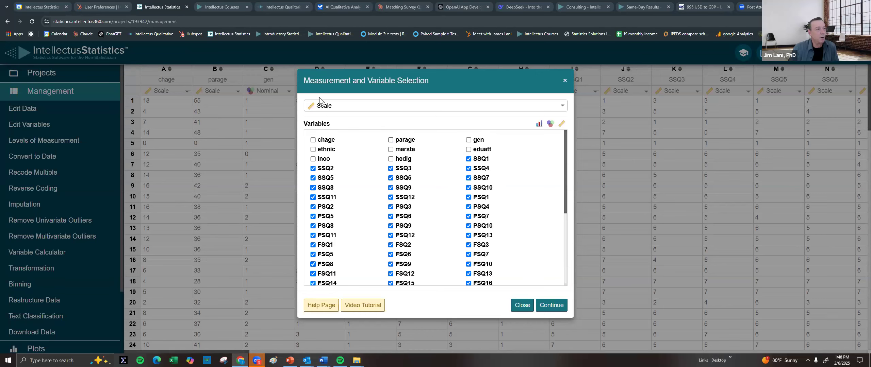
Order the SSQ, PSQ and FSQ levels 0 through 7 and replace the original variables
click(552, 305)
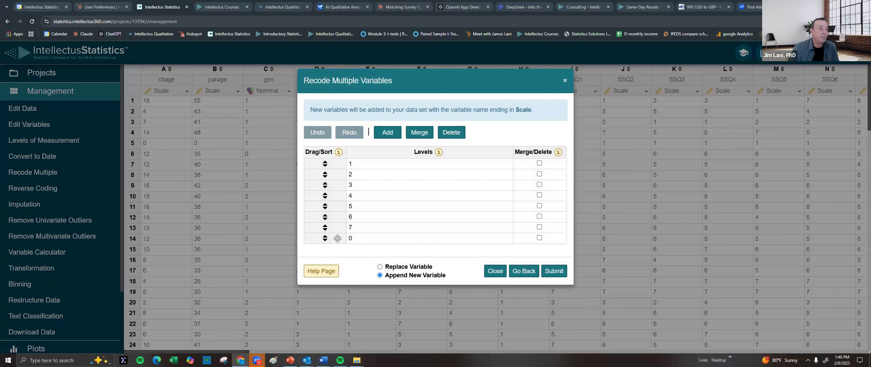
drag(334, 235, 337, 162)
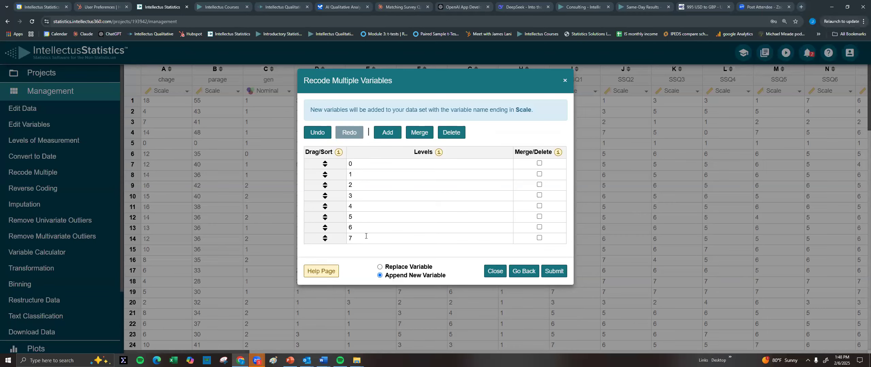
click(390, 267)
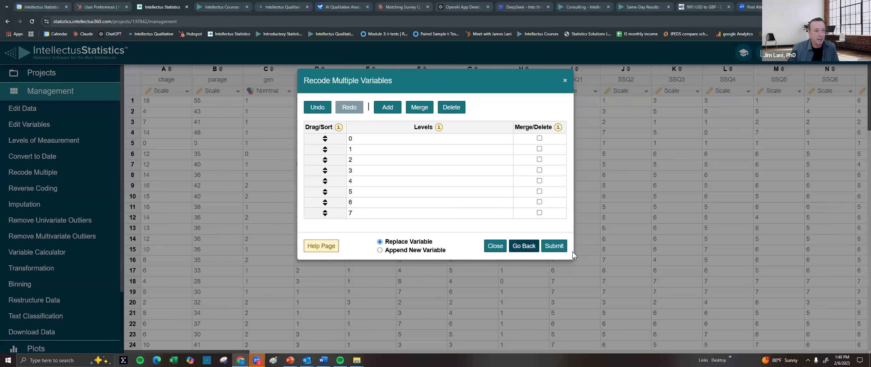
click(555, 244)
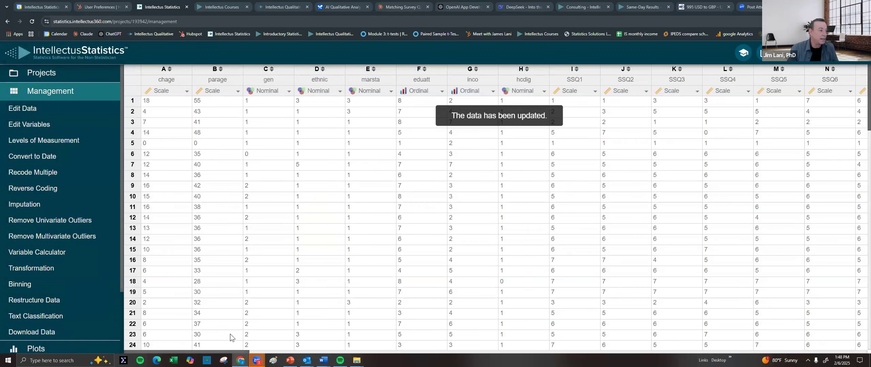
click(277, 352)
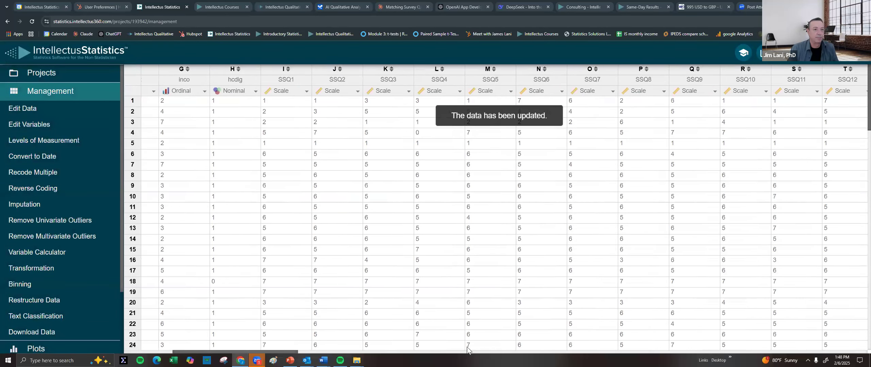
drag(604, 347, 870, 327)
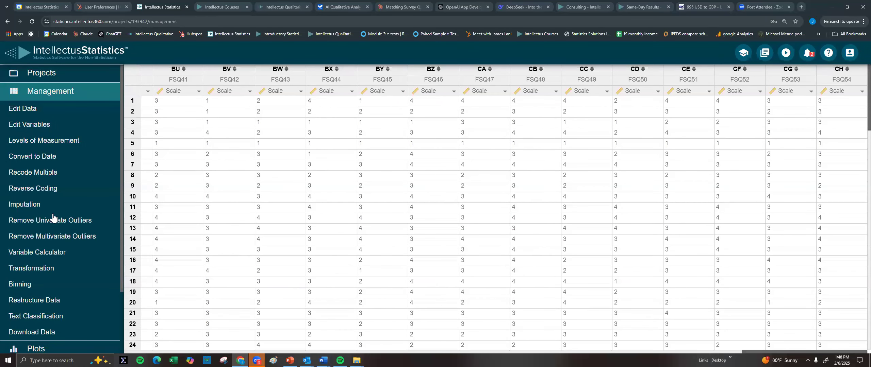
scroll(40, 203, down, 1)
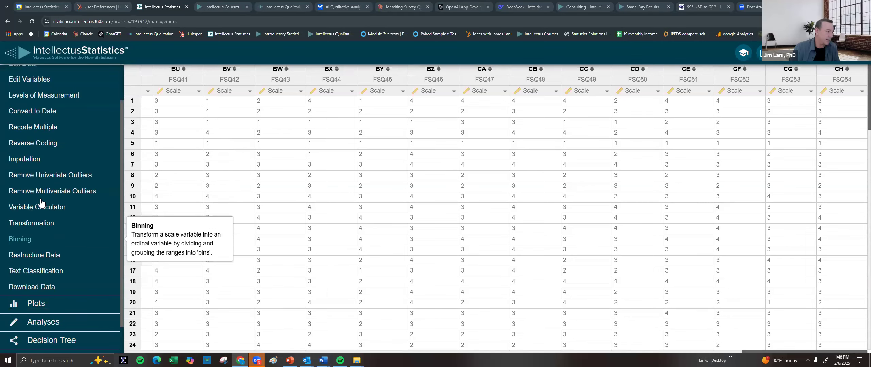
Name a new Variable Calculator variable SSQ and build it as a Sum Composite Score
click(32, 208)
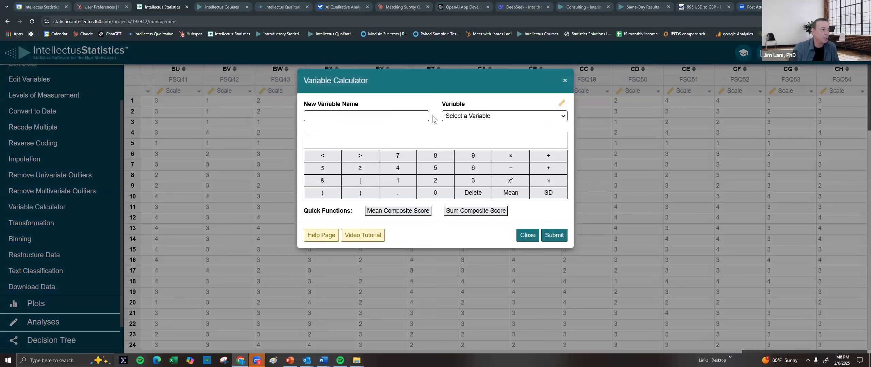
click(346, 169)
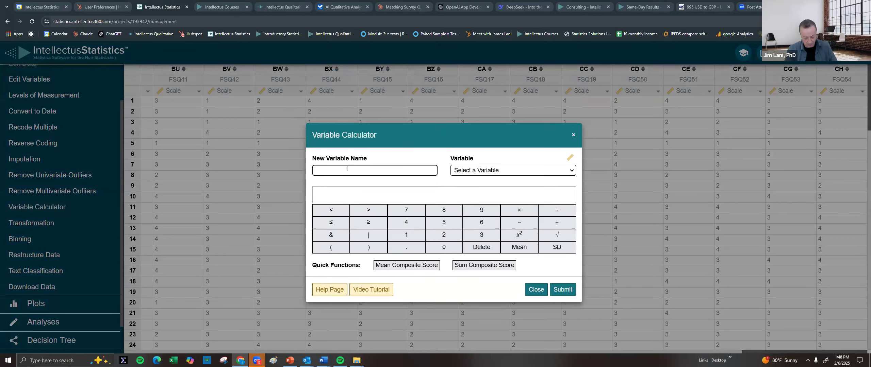
text(SSQ)
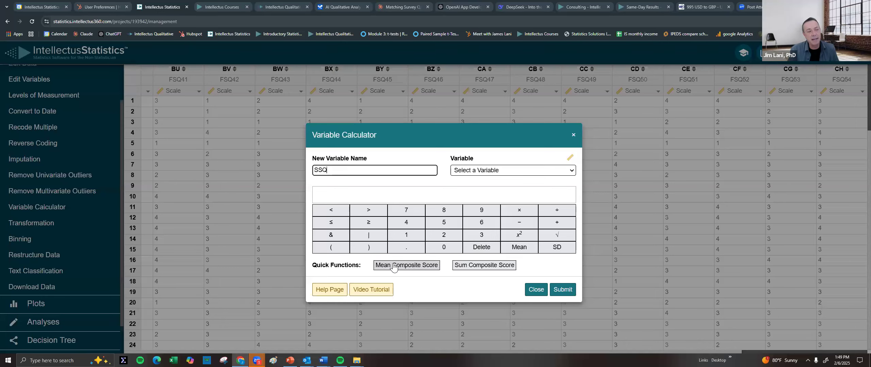
click(487, 268)
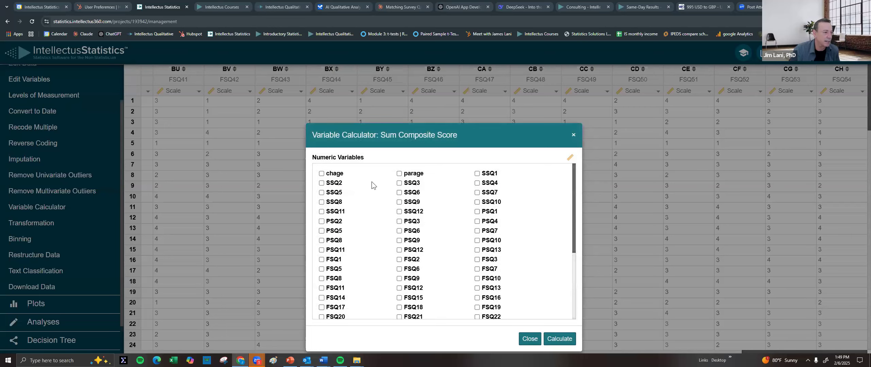
Tick SSQ1 through SSQ12, insert their sum formula, and create the SSQ total variable
click(477, 174)
click(477, 183)
click(410, 183)
click(336, 183)
click(340, 193)
click(338, 203)
click(337, 213)
click(412, 212)
click(410, 194)
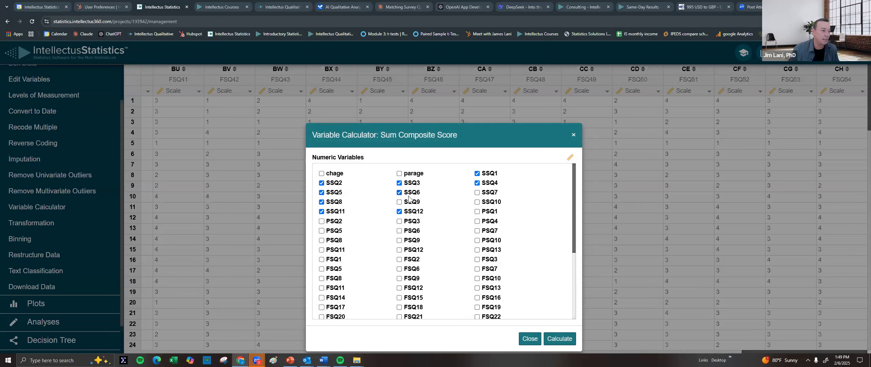
click(409, 203)
click(491, 204)
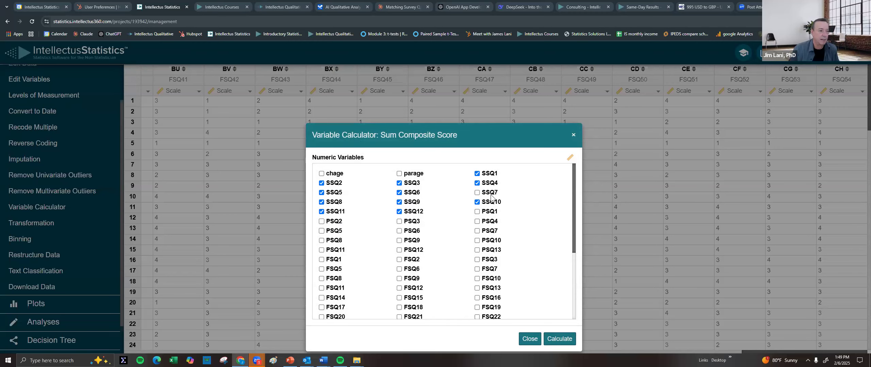
click(488, 193)
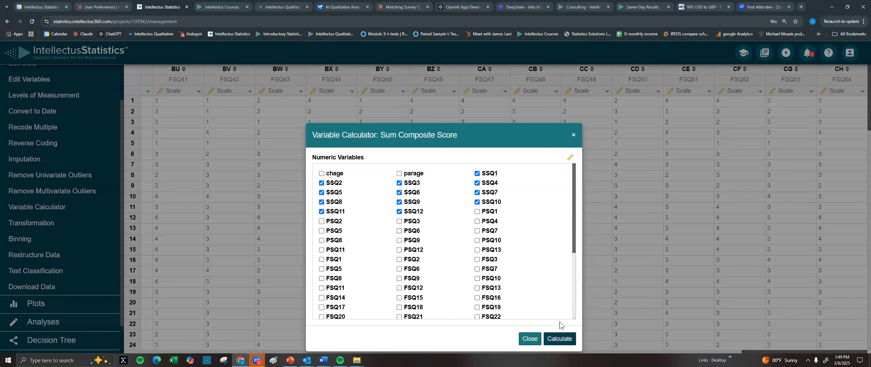
click(560, 339)
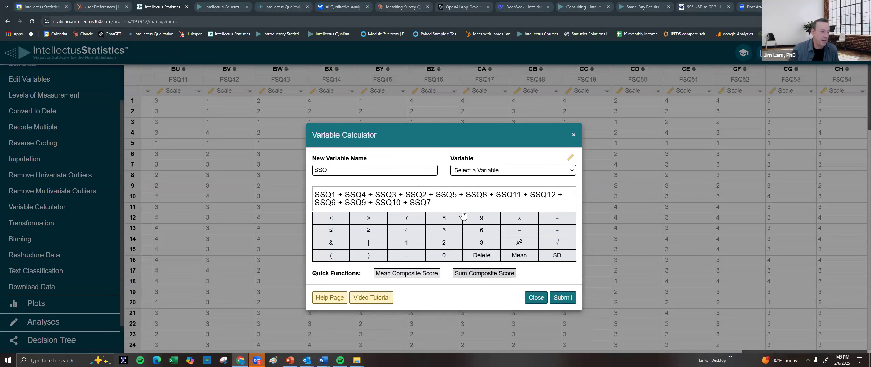
click(562, 298)
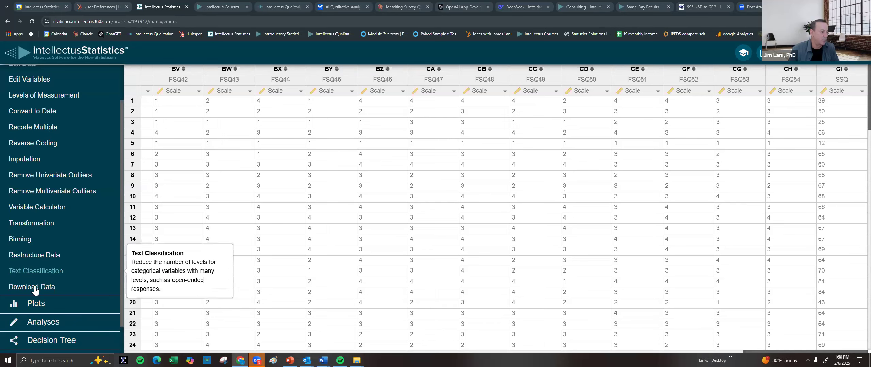
Scroll down to view the new SSQ summed-score column
scroll(53, 242, down, 1)
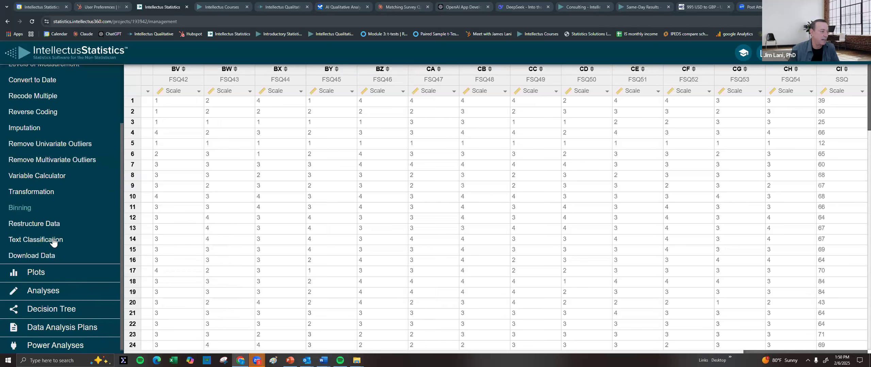
Set up a moderation model with SSQ1 as the dependent variable
click(40, 294)
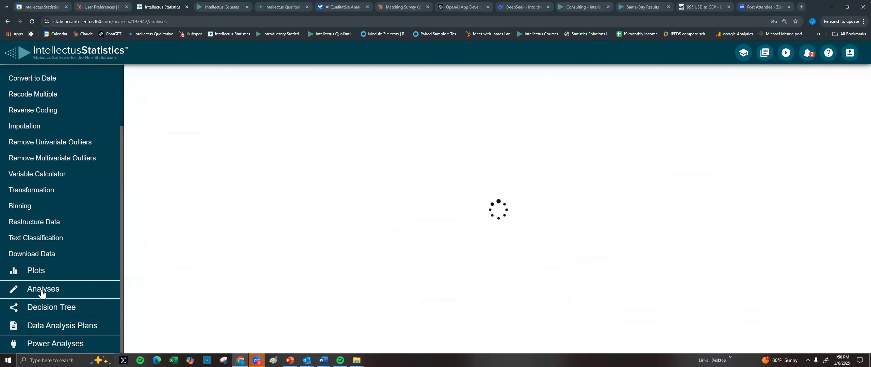
scroll(41, 294, down, 2)
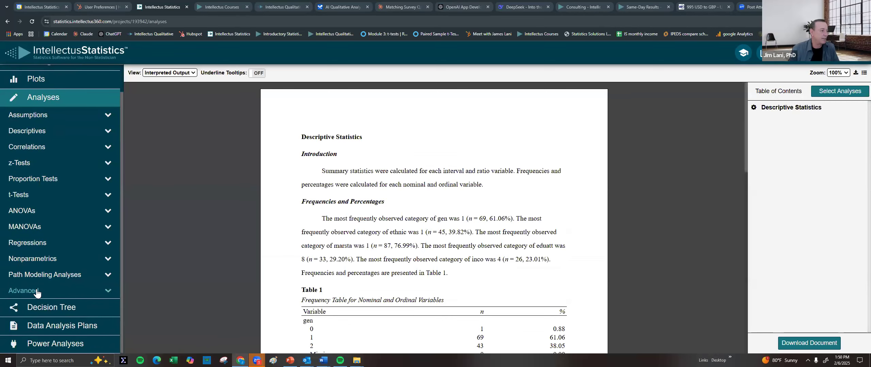
click(37, 291)
click(45, 304)
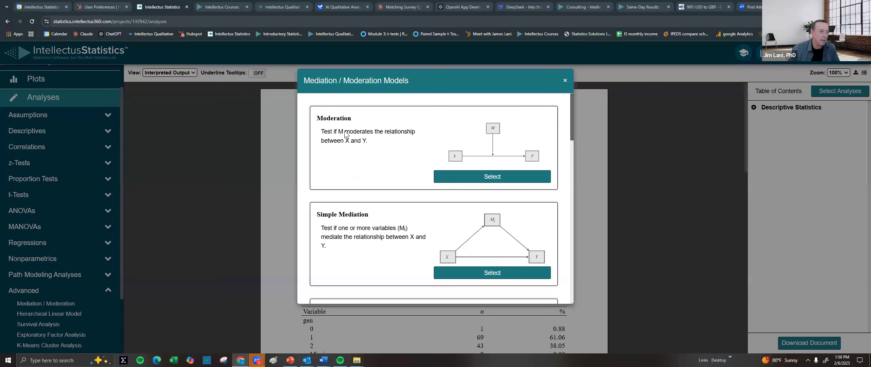
click(492, 178)
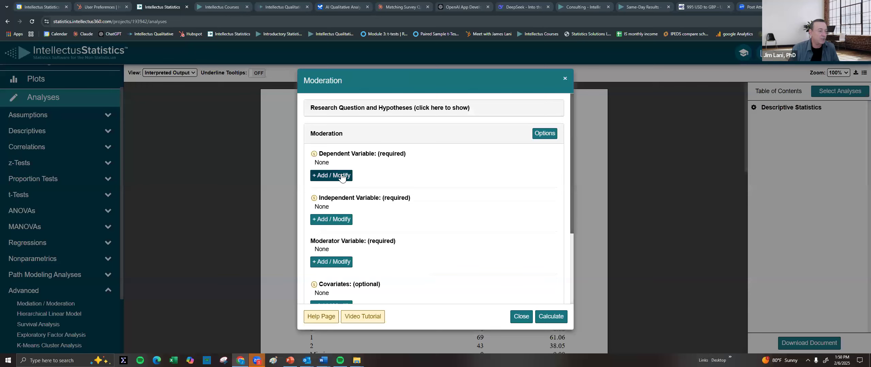
click(340, 177)
click(327, 117)
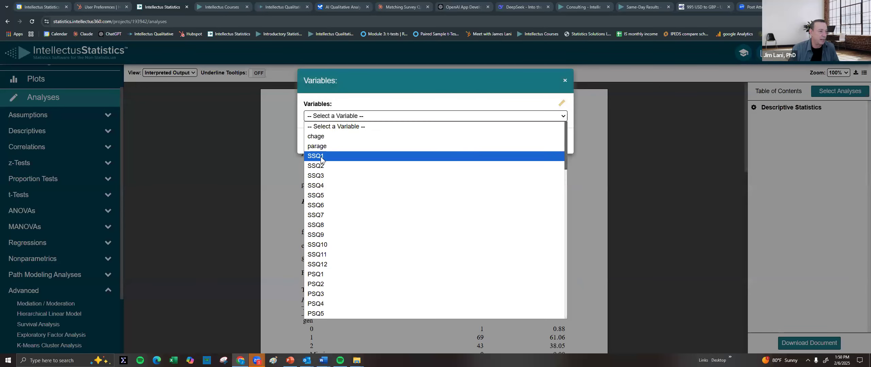
click(322, 156)
click(553, 140)
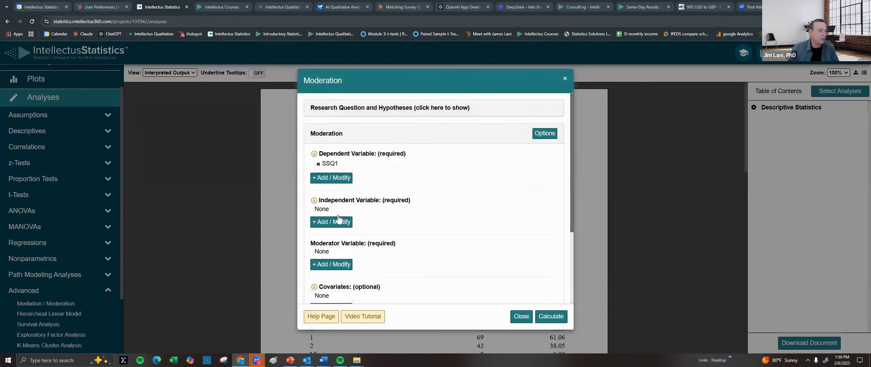
Choose SSQ2 as the independent variable and SSQ3 as the moderator
click(335, 223)
click(366, 119)
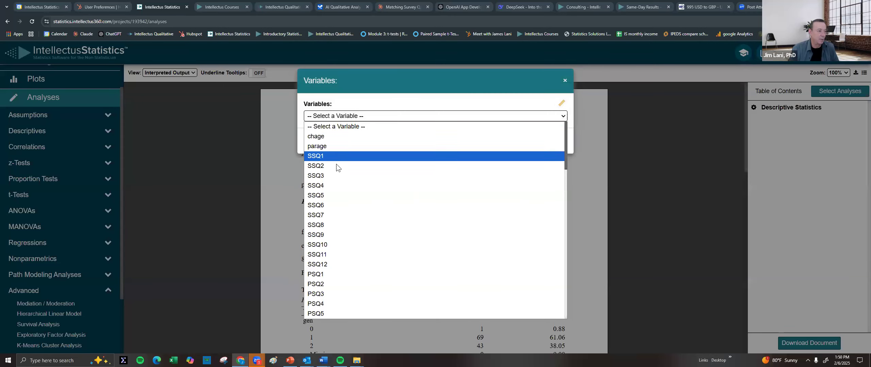
click(333, 163)
click(553, 140)
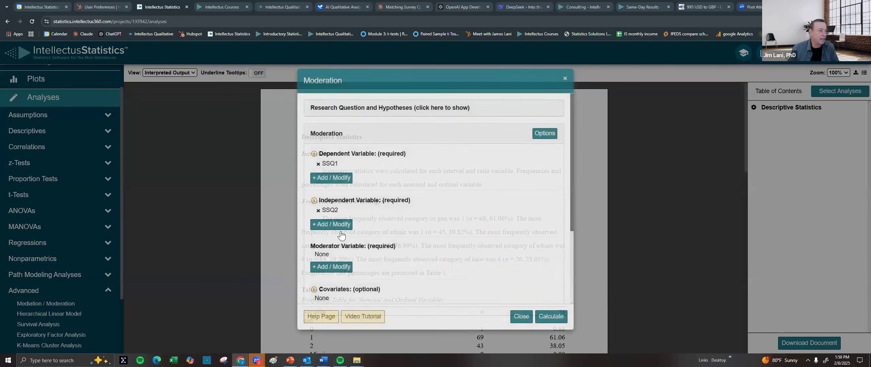
click(332, 267)
click(362, 115)
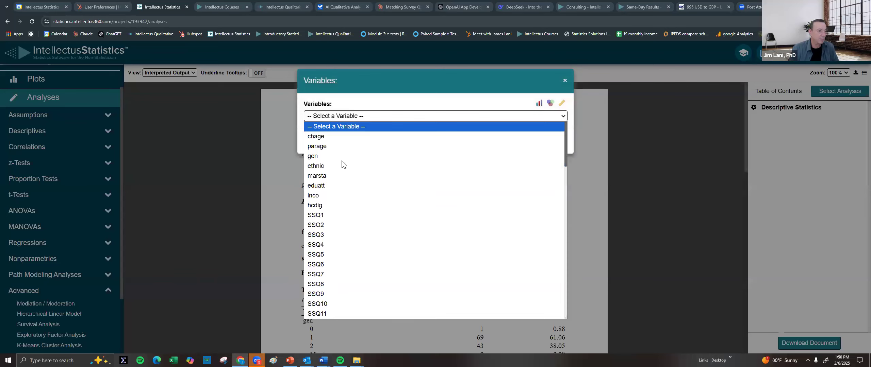
click(326, 235)
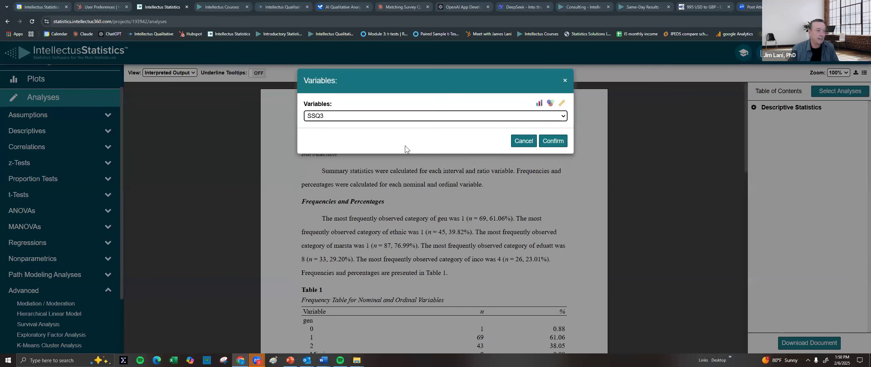
click(558, 144)
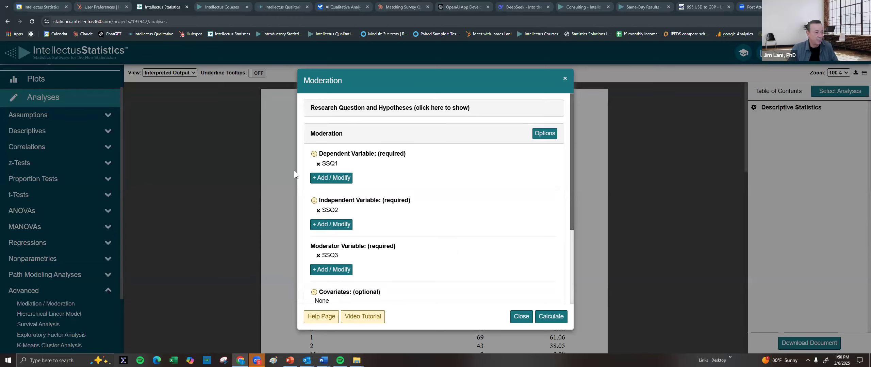
Run the SSQ1–SSQ2–SSQ3 moderation and review Table 4 and the Figure 4 plot
click(548, 317)
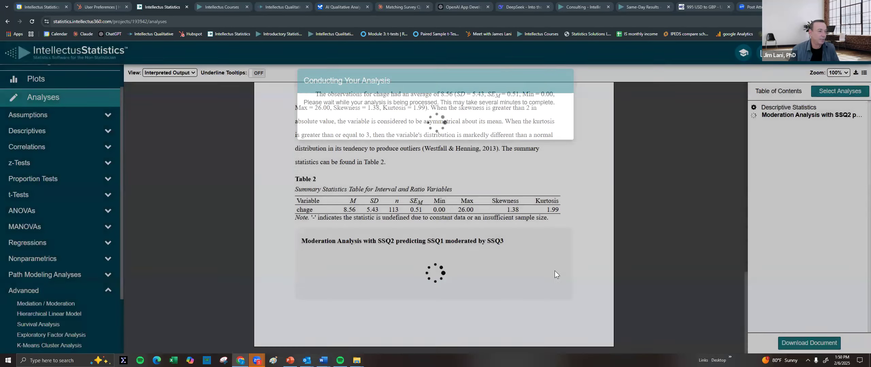
scroll(533, 246, down, 14)
scroll(477, 196, down, 15)
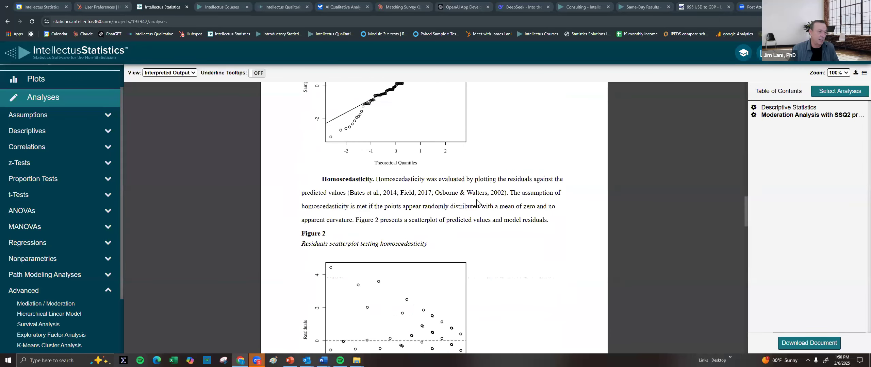
scroll(480, 201, down, 10)
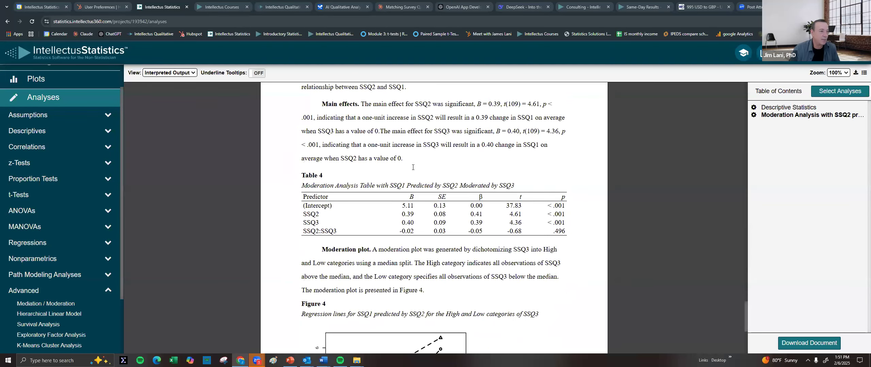
scroll(411, 183, down, 5)
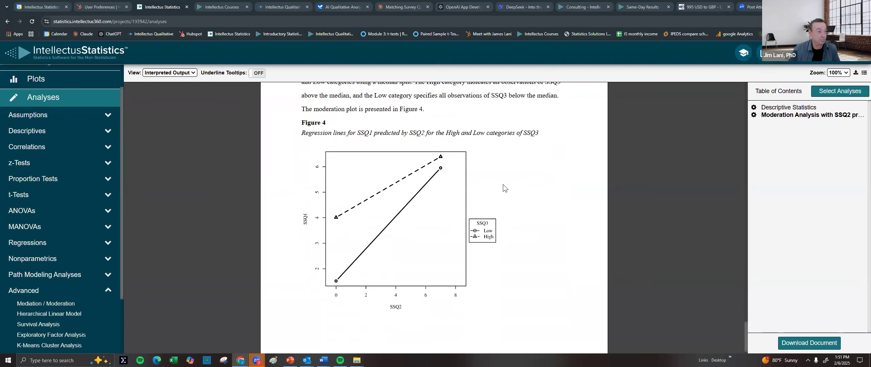
scroll(502, 184, up, 1)
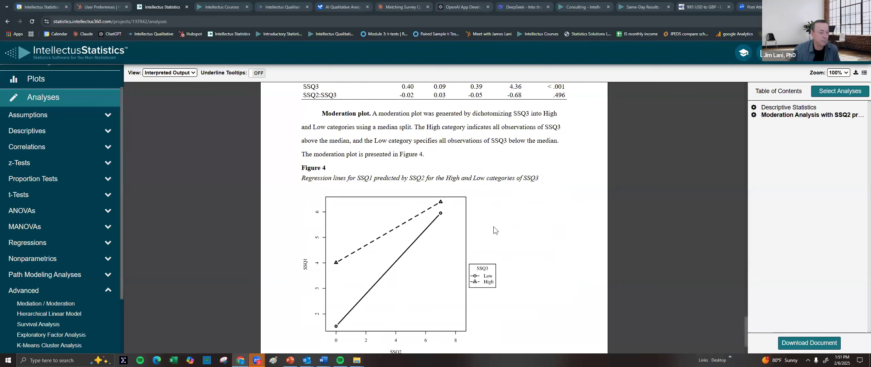
scroll(498, 202, up, 1)
scroll(498, 199, down, 1)
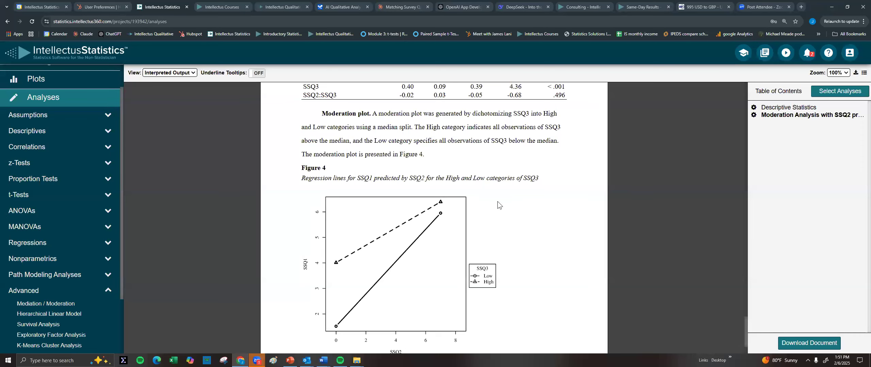
click(54, 304)
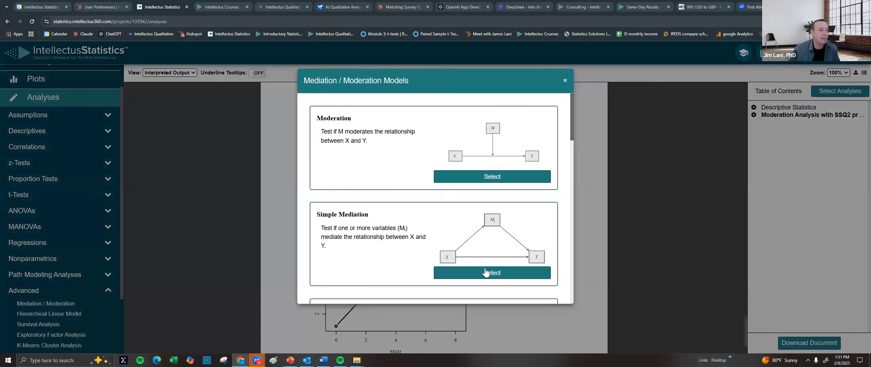
click(494, 179)
click(552, 138)
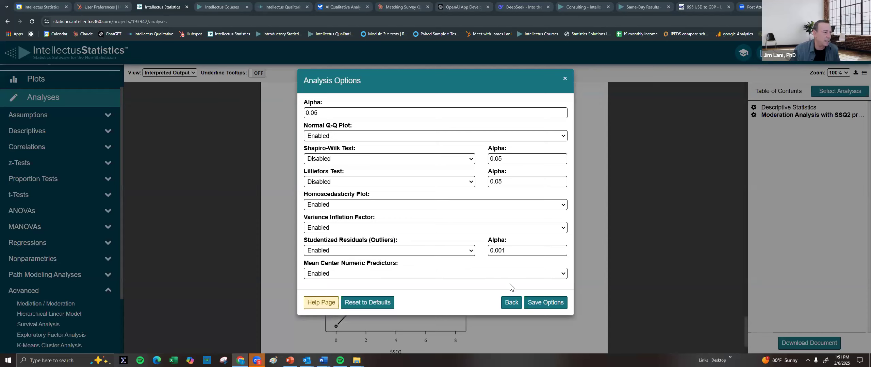
click(513, 303)
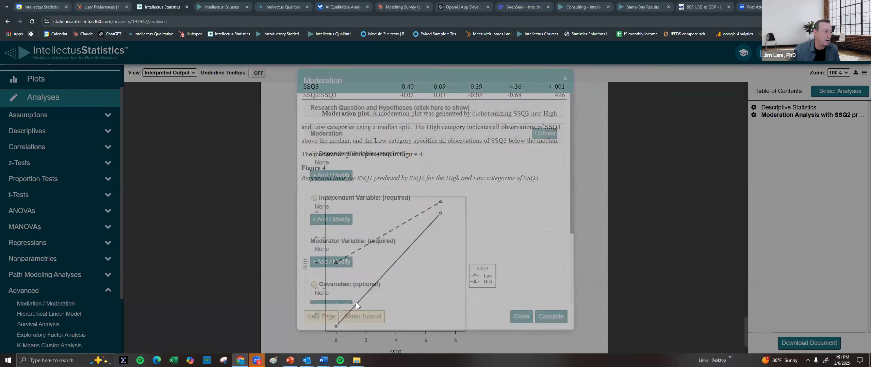
click(522, 317)
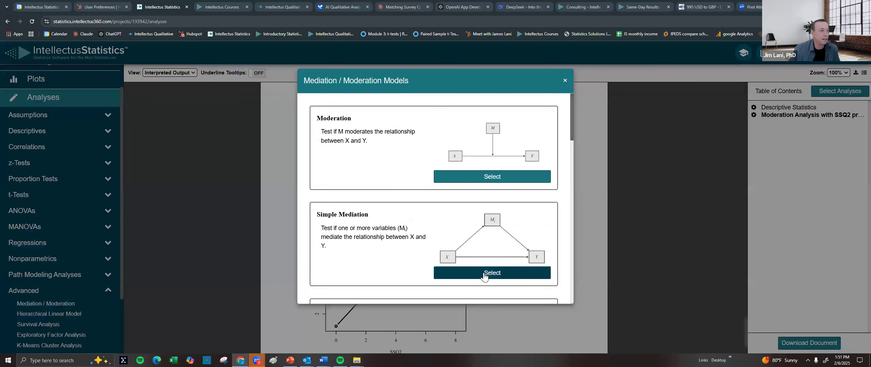
click(487, 275)
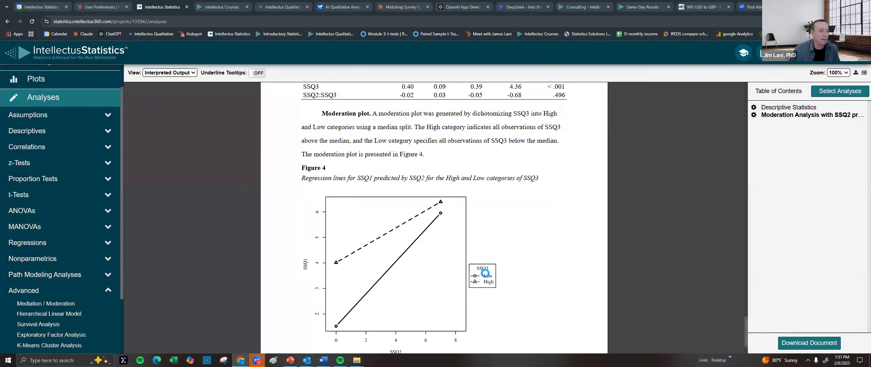
click(541, 134)
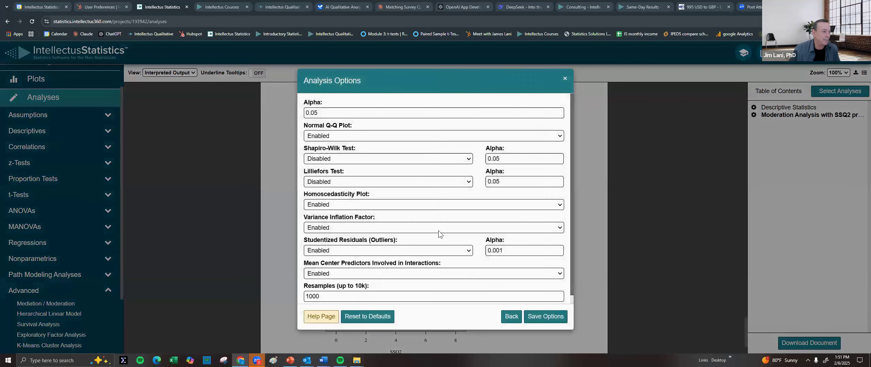
scroll(409, 278, down, 1)
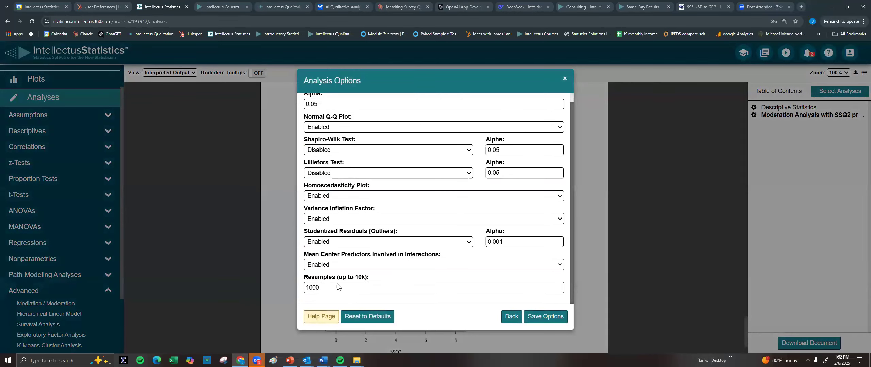
scroll(485, 178, up, 1)
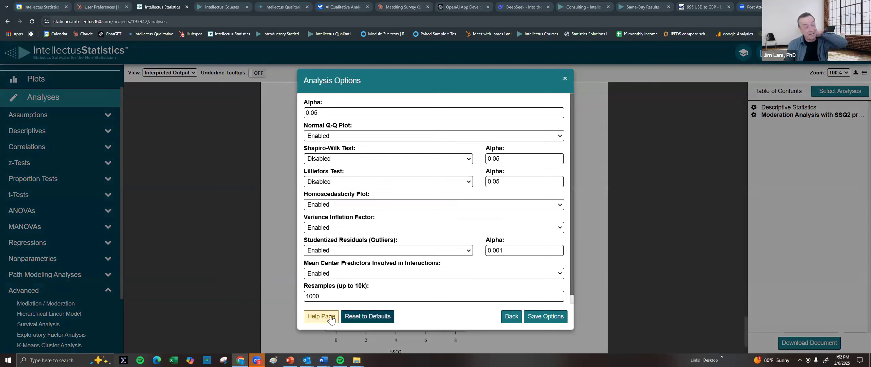
click(511, 316)
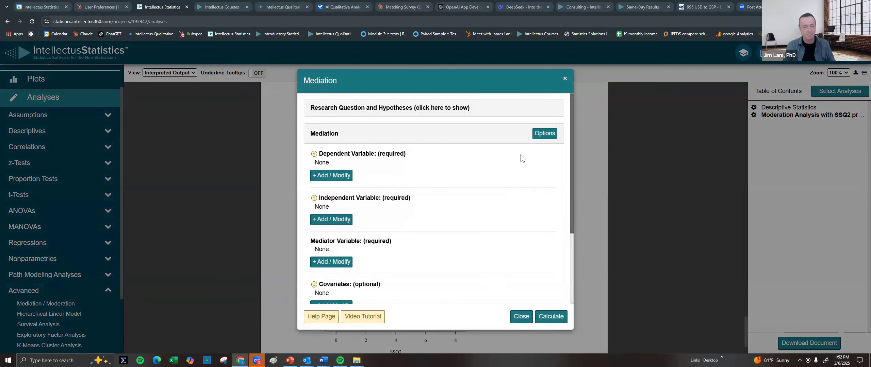
click(521, 317)
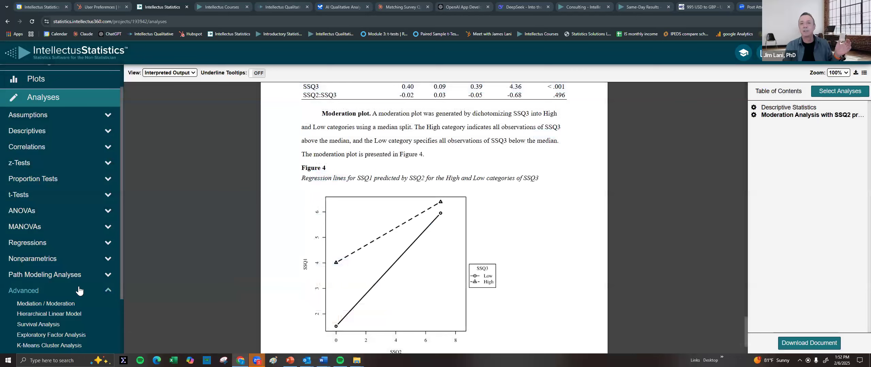
scroll(427, 234, up, 5)
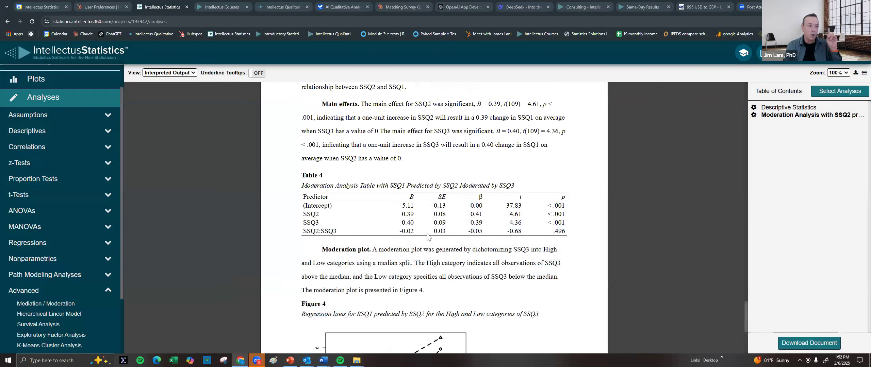
scroll(426, 216, up, 10)
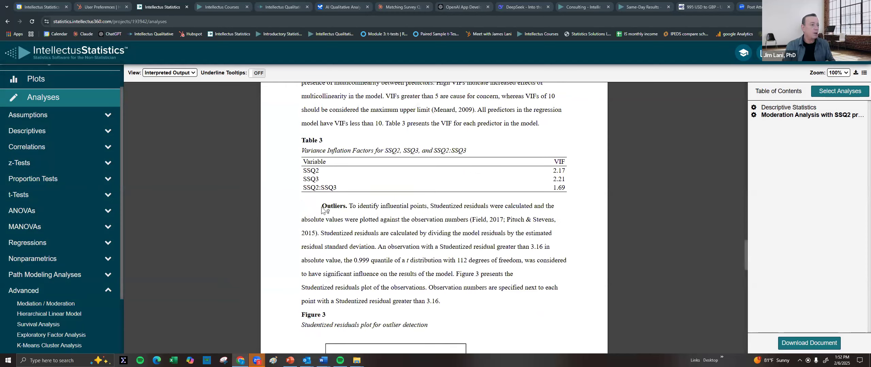
drag(321, 208, 496, 250)
drag(410, 260, 375, 261)
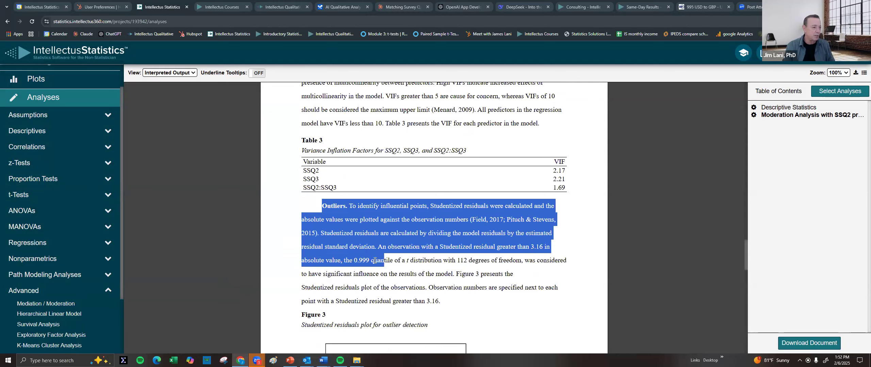
drag(436, 270, 457, 264)
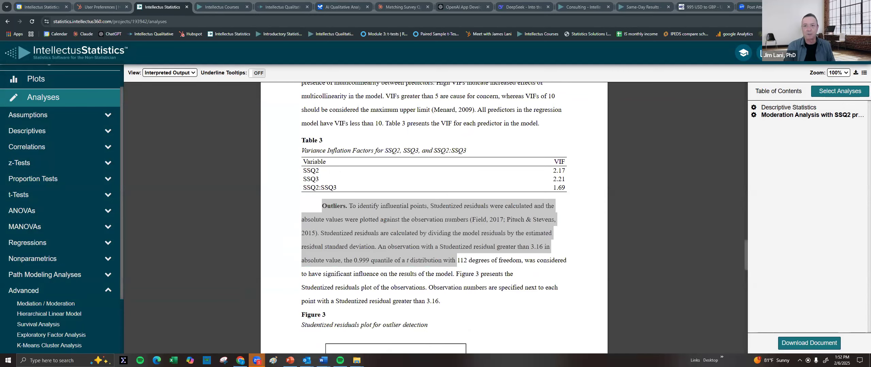
click(509, 240)
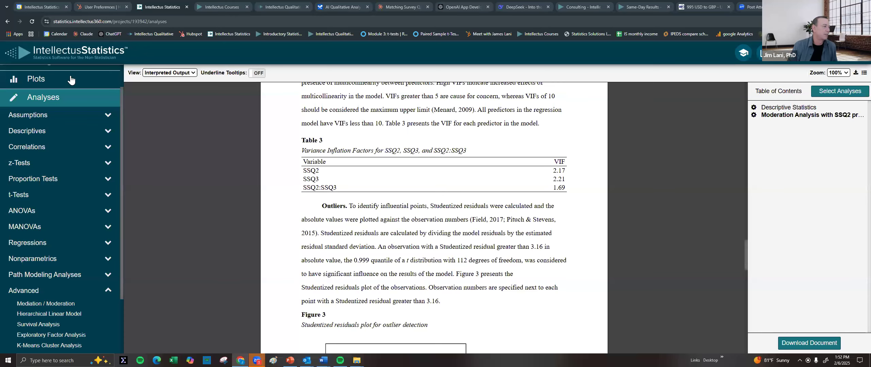
scroll(43, 85, up, 1)
Accept the shared Survey Raw Data project and load it, taking over the in-use copy
click(41, 73)
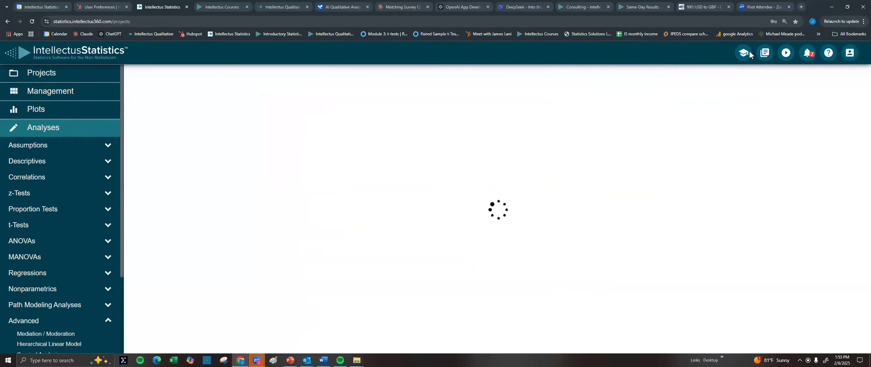
click(807, 52)
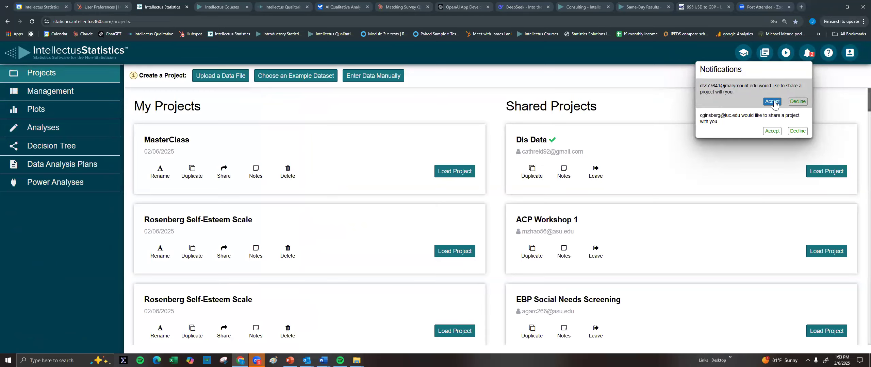
click(775, 103)
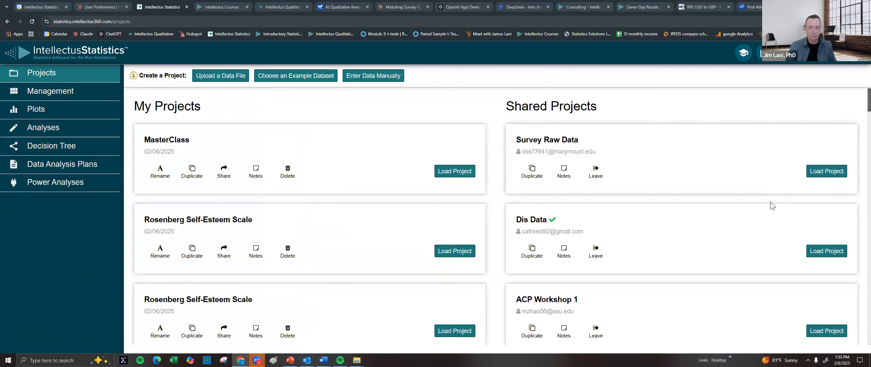
click(820, 172)
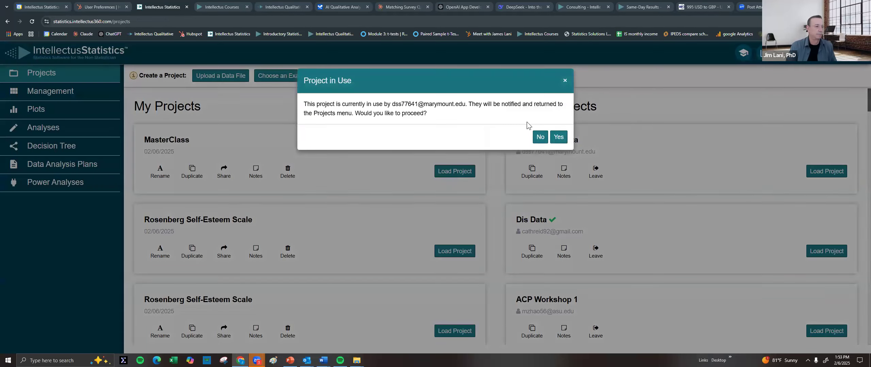
click(559, 137)
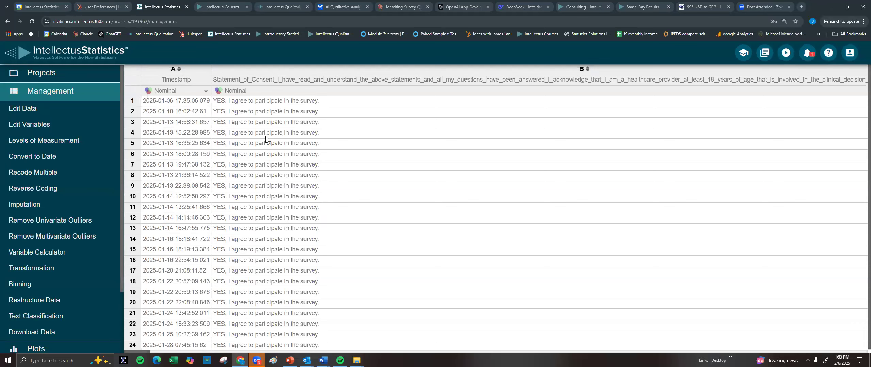
Open the survey data in the editor and select the Timestamp and consent columns
scroll(303, 185, down, 1)
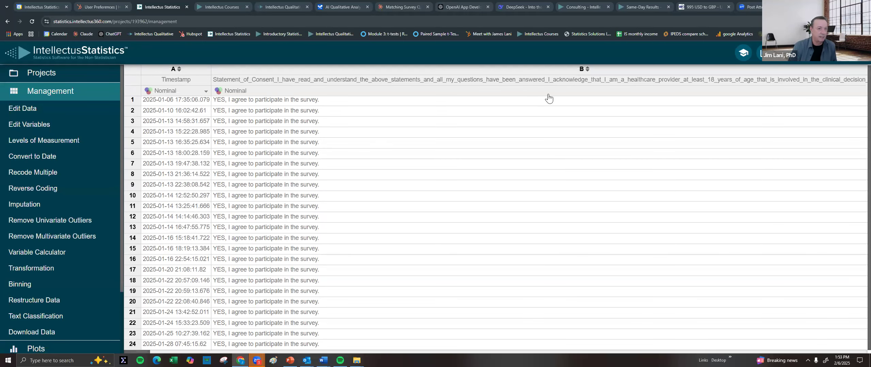
click(29, 108)
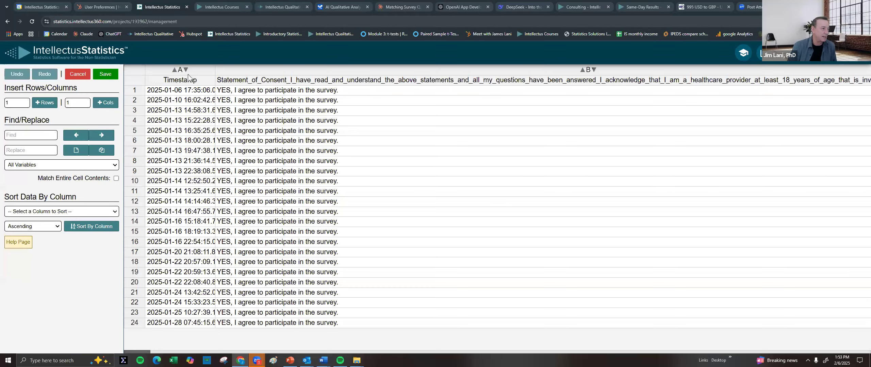
drag(200, 69, 237, 71)
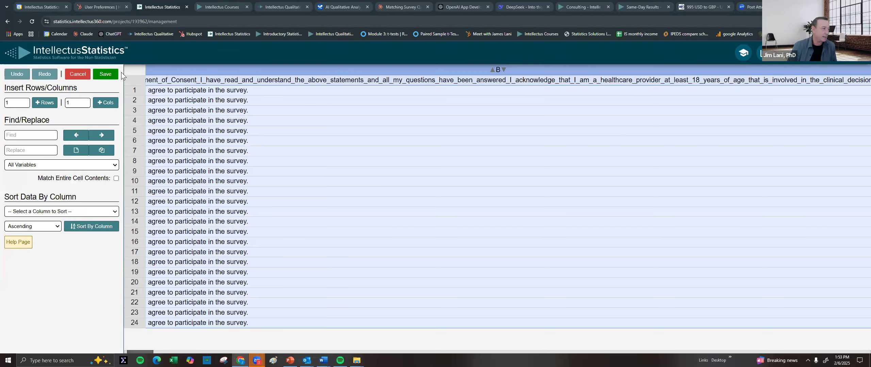
click(80, 75)
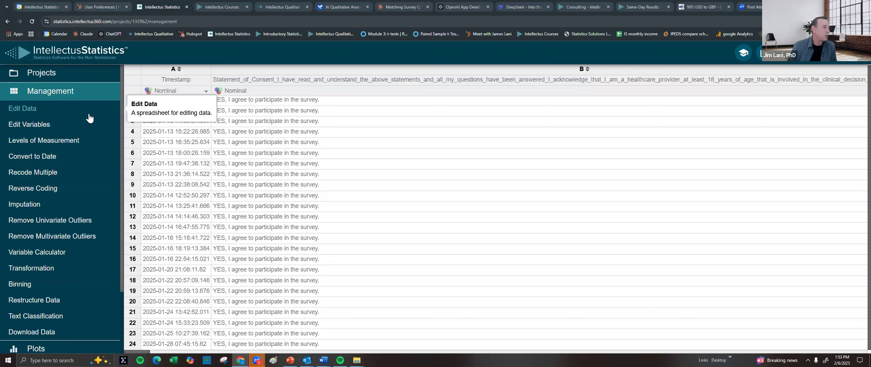
click(23, 108)
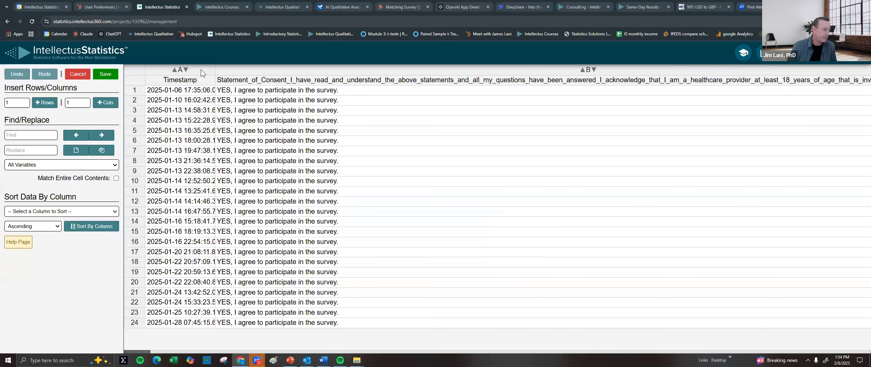
click(201, 69)
click(242, 70)
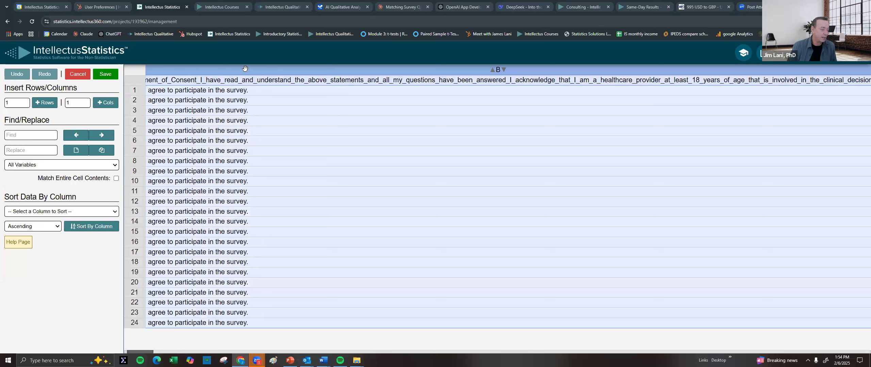
Remove the Timestamp and consent-statement columns so the data starts at the gender column
right_click(285, 69)
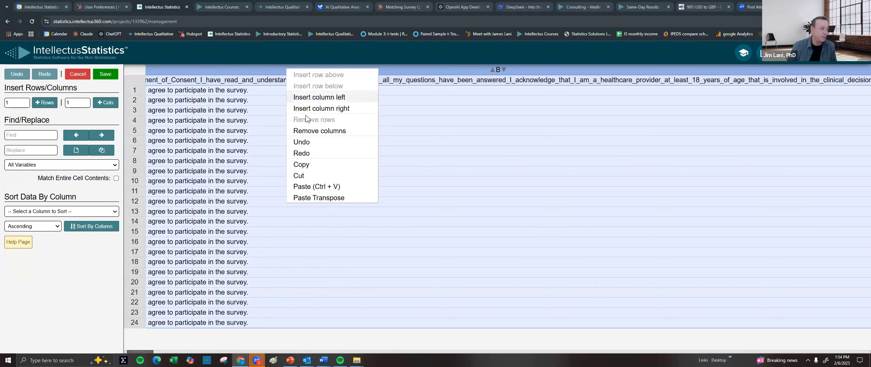
click(313, 131)
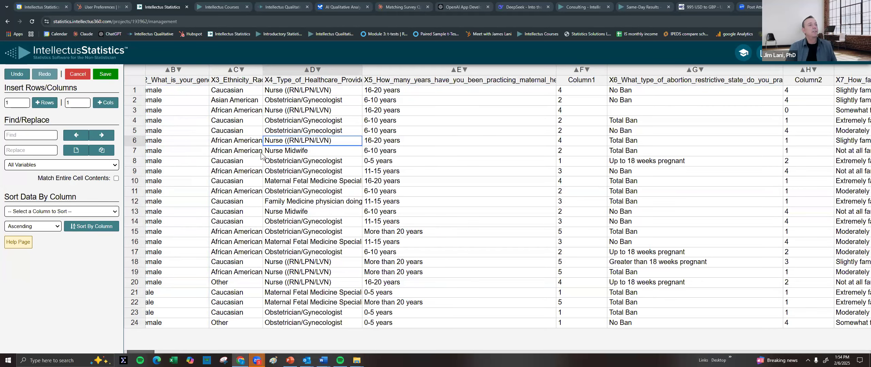
click(192, 108)
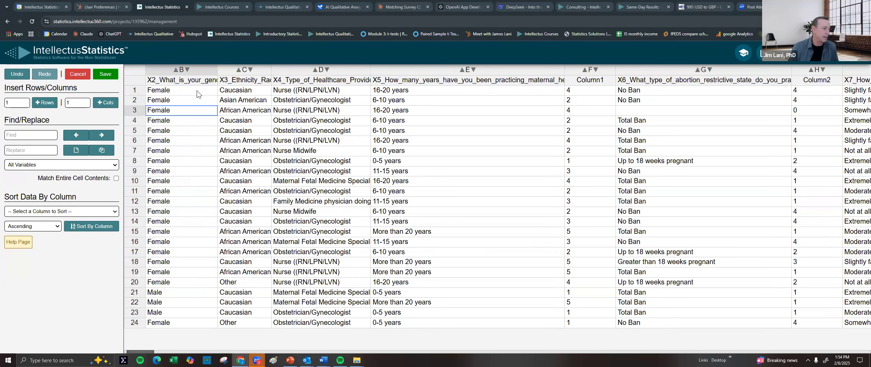
Rename the X2_What_is_your_gender column to 'Gender'
double_click(204, 80)
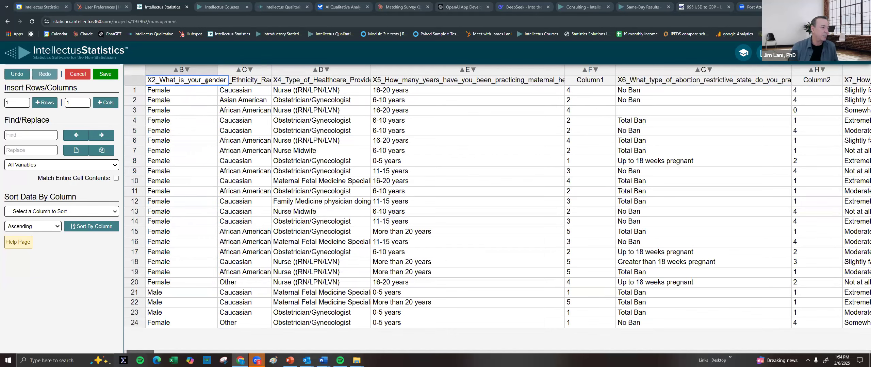
drag(151, 83, 124, 82)
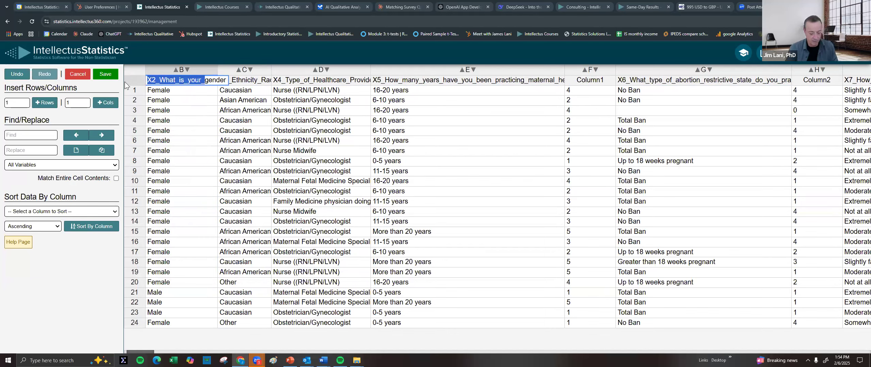
text(G)
key(Delete)
key(Right)
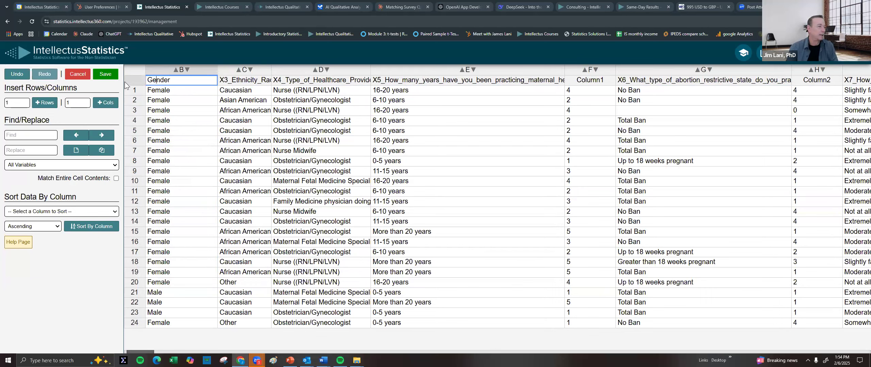
click(170, 120)
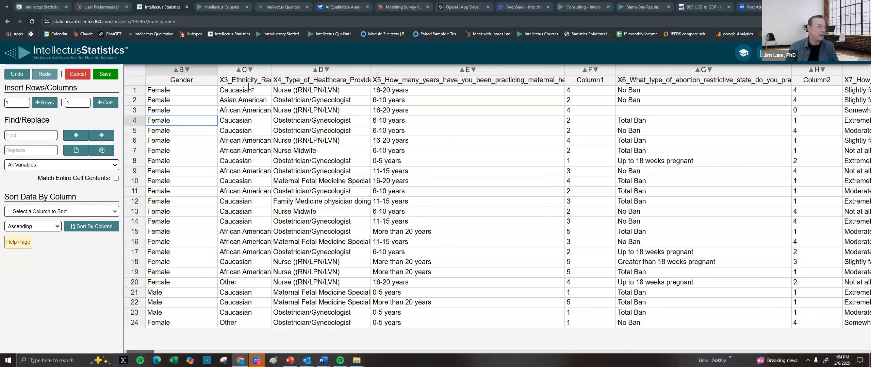
Check the ethnicity, provider and years-practicing column names, then save the edited data
click(266, 81)
click(326, 82)
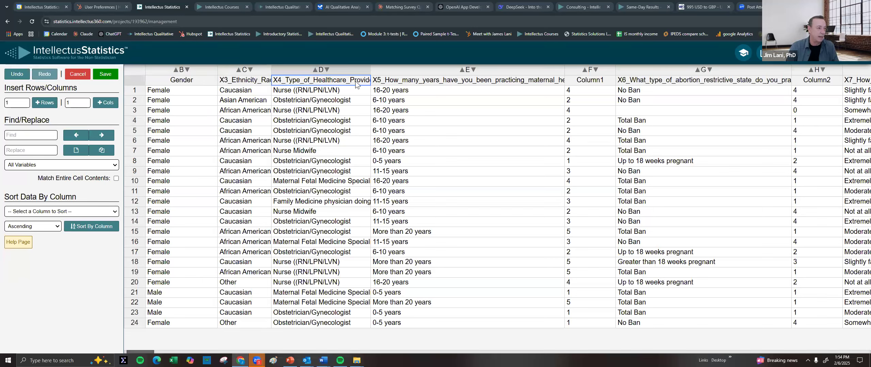
click(428, 82)
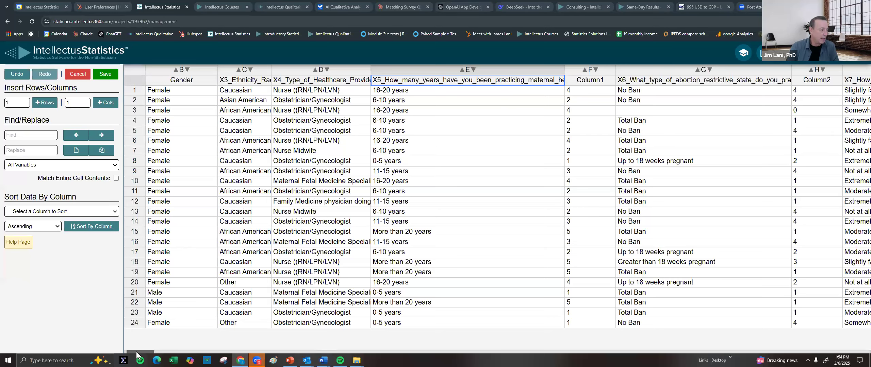
drag(155, 354, 372, 355)
scroll(341, 174, right, 4)
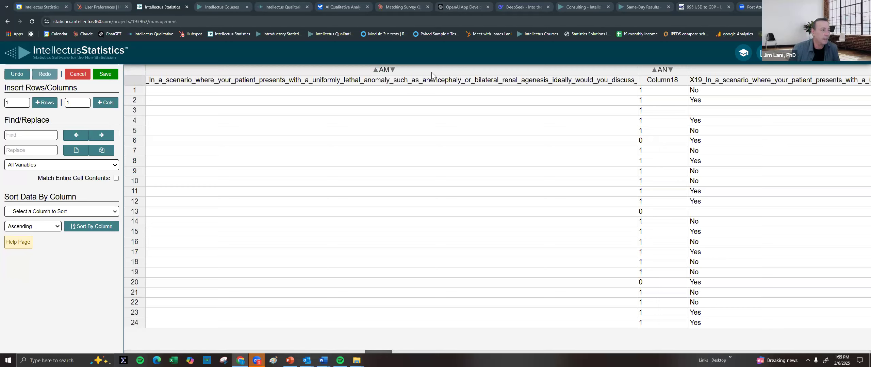
click(106, 74)
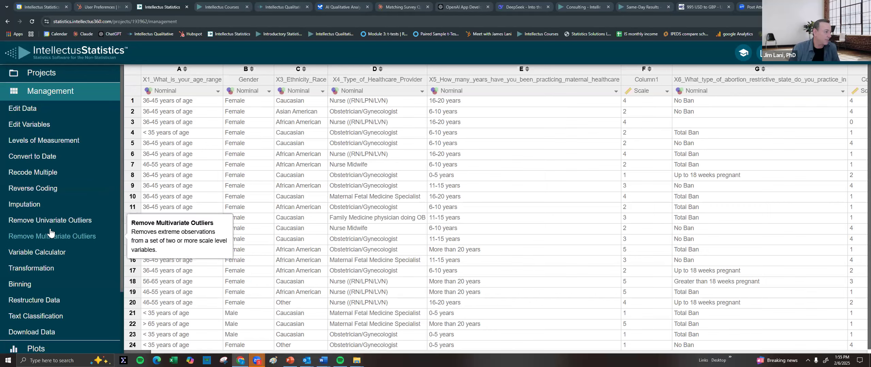
scroll(39, 271, down, 3)
Run a Descriptives analysis on X8 professional autonomy, X7 exemption-law familiarity and X6 abortion restriction
click(39, 289)
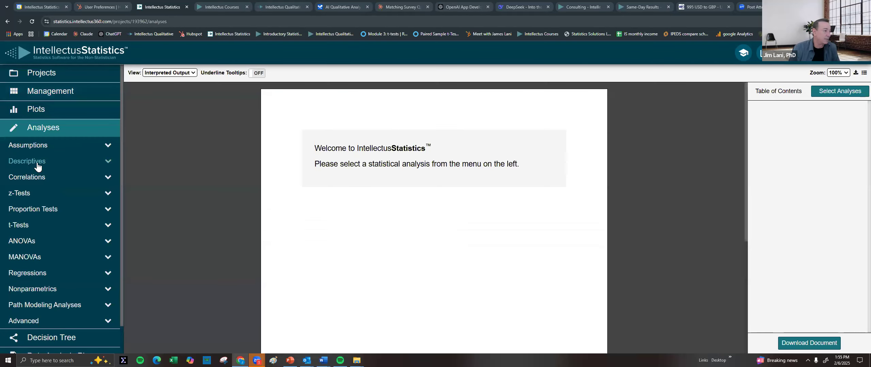
click(37, 162)
click(33, 174)
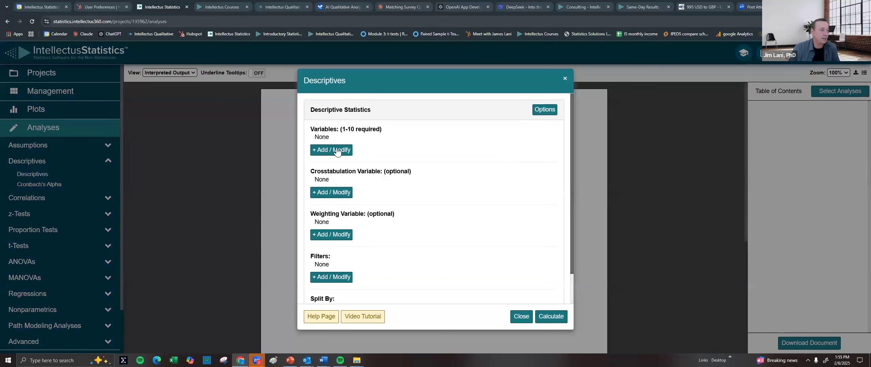
click(337, 152)
click(403, 149)
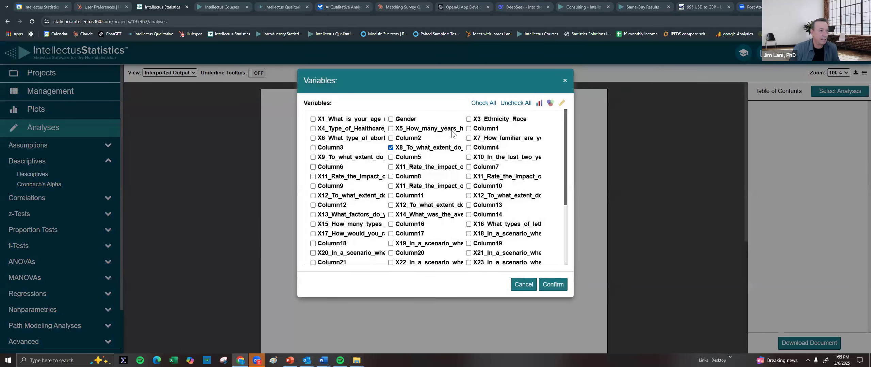
click(491, 140)
click(342, 140)
click(553, 285)
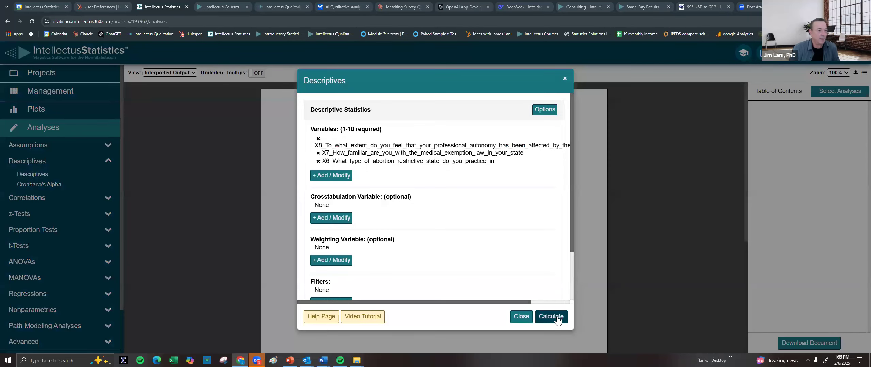
click(553, 317)
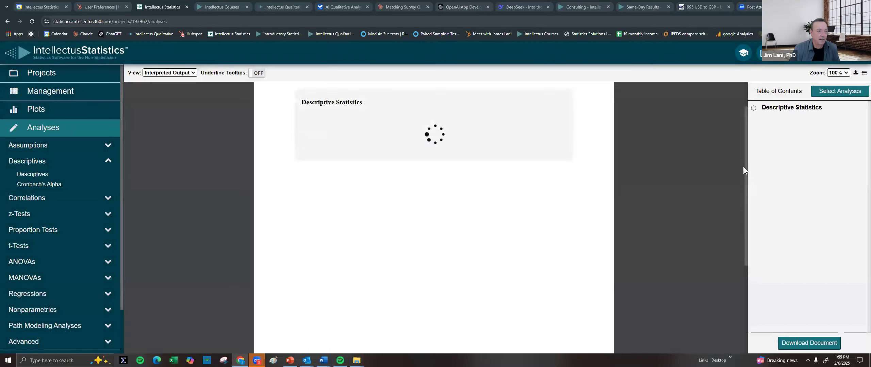
Review the frequency tables for X6–X8, then go back to the Management data grid
scroll(528, 197, down, 5)
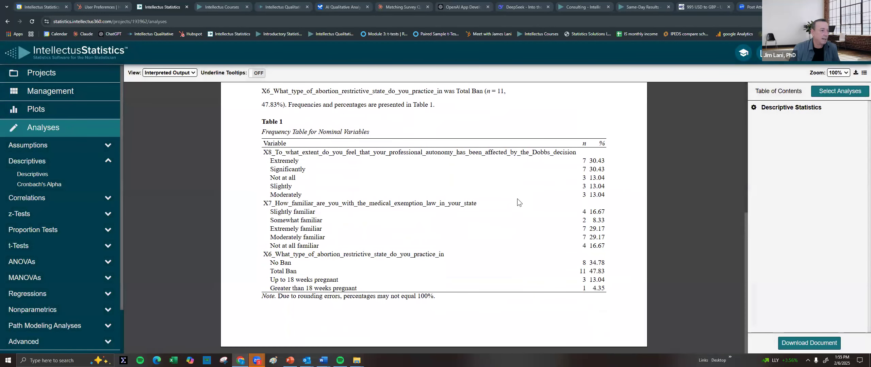
scroll(517, 203, up, 1)
scroll(499, 211, down, 1)
scroll(374, 210, up, 4)
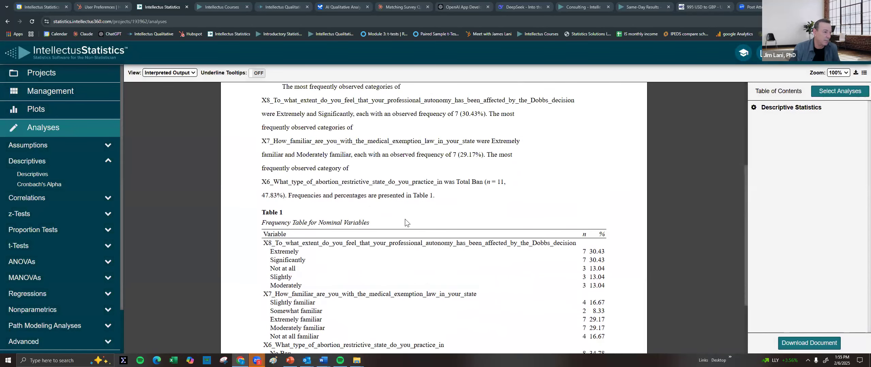
scroll(402, 215, down, 2)
scroll(396, 214, up, 4)
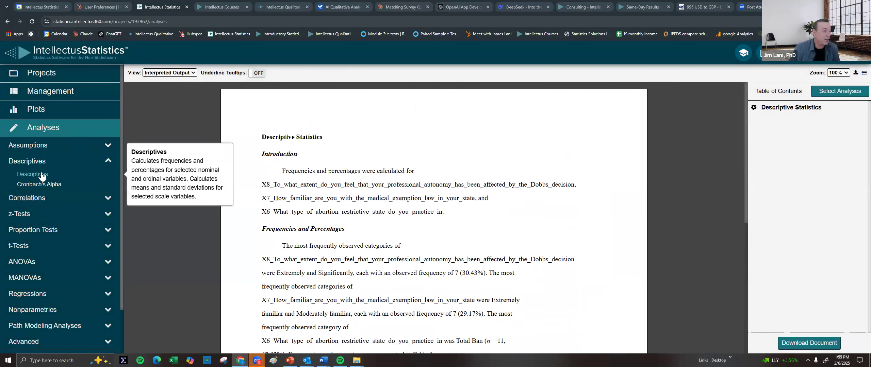
click(53, 94)
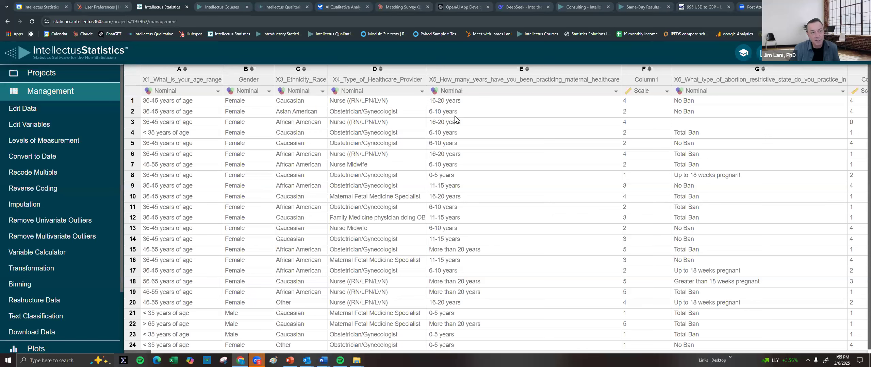
Set X5 (years practicing maternal healthcare) to Ordinal to bring up its recoding dialog
click(464, 96)
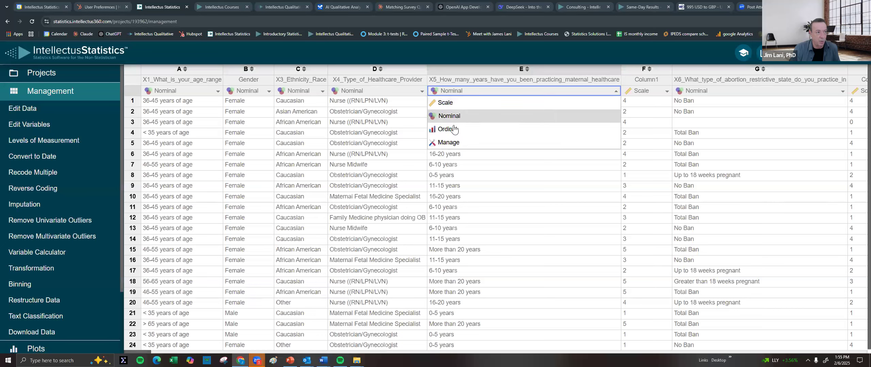
click(543, 177)
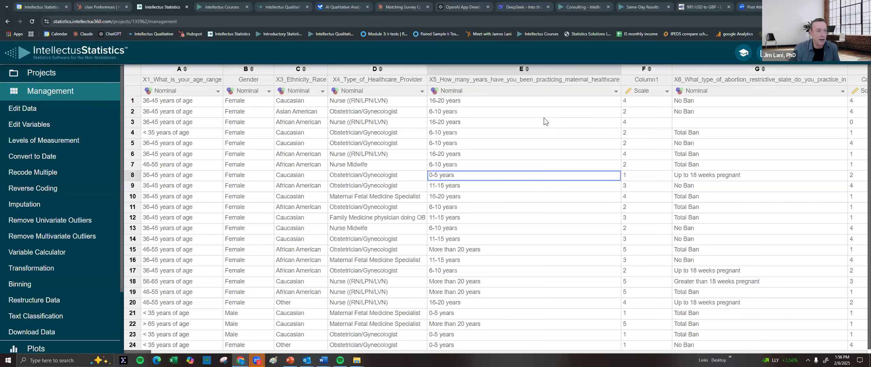
click(583, 93)
click(455, 129)
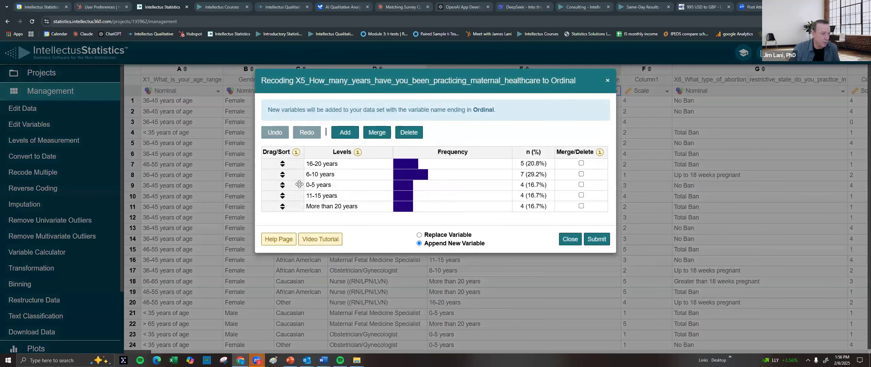
Order X5's levels from 0-5 years to More than 20 years, replacing the original variable
drag(299, 180, 313, 198)
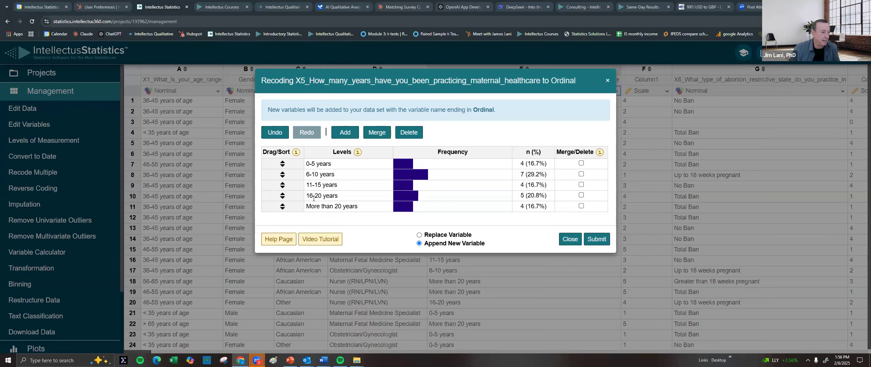
click(442, 236)
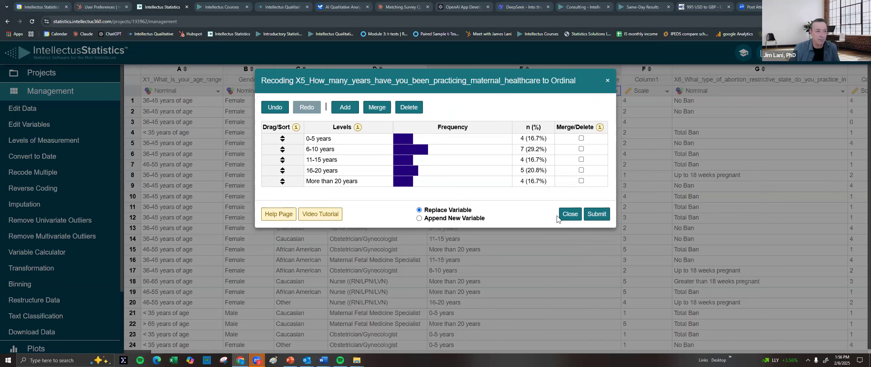
click(595, 216)
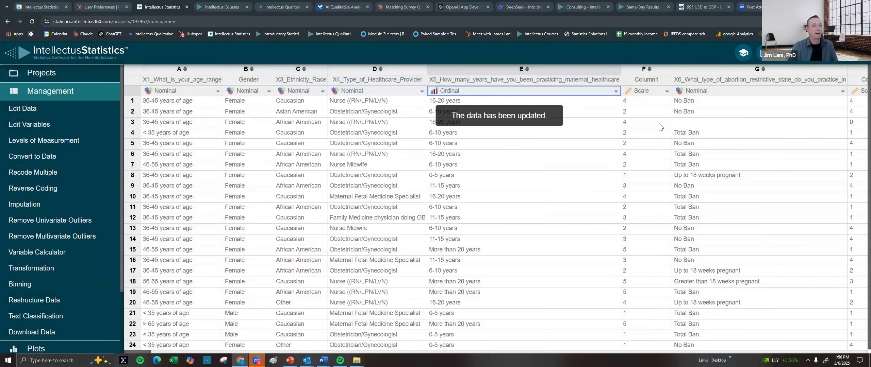
click(659, 122)
key(Right)
key(Right)
key(Right)
key(Right)
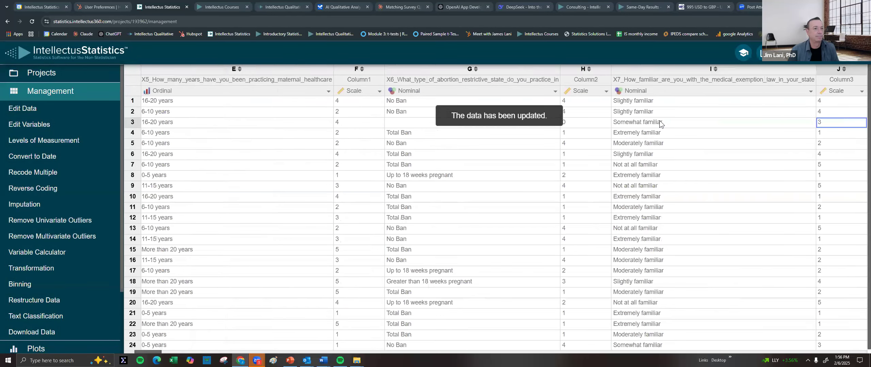
key(Right)
key(Right)
key(Right)
key(Right)
key(Right)
key(Right)
key(Right)
key(Right)
key(Right)
key(Right)
key(Right)
key(Right)
key(Right)
key(Right)
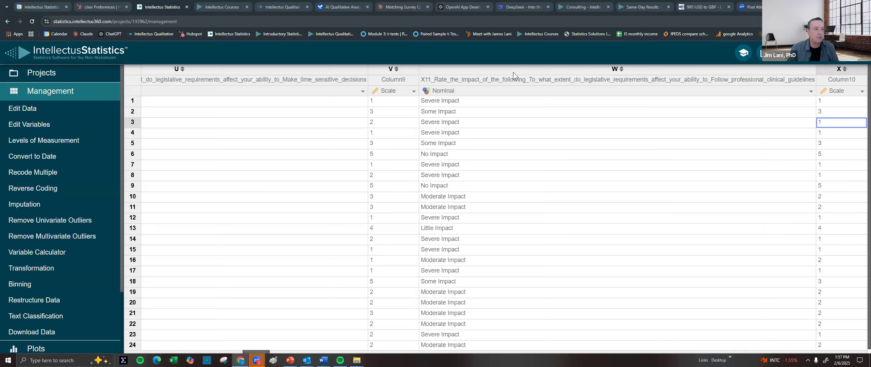
click(496, 77)
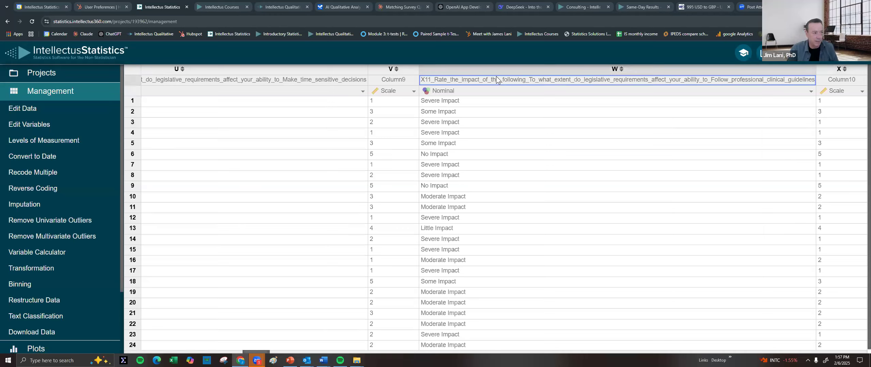
click(294, 79)
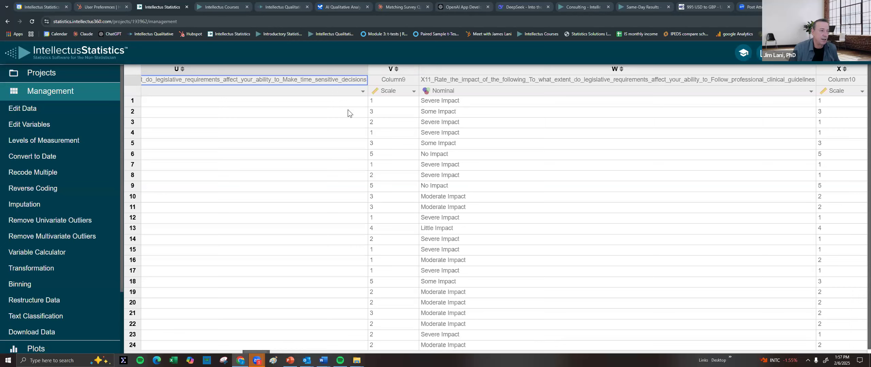
click(326, 111)
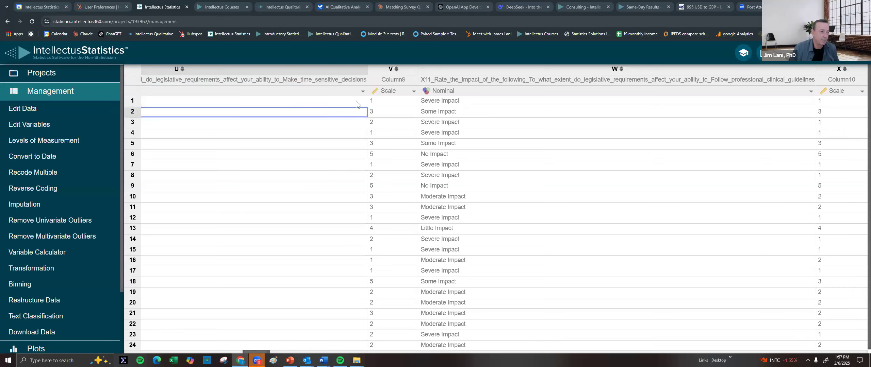
click(813, 101)
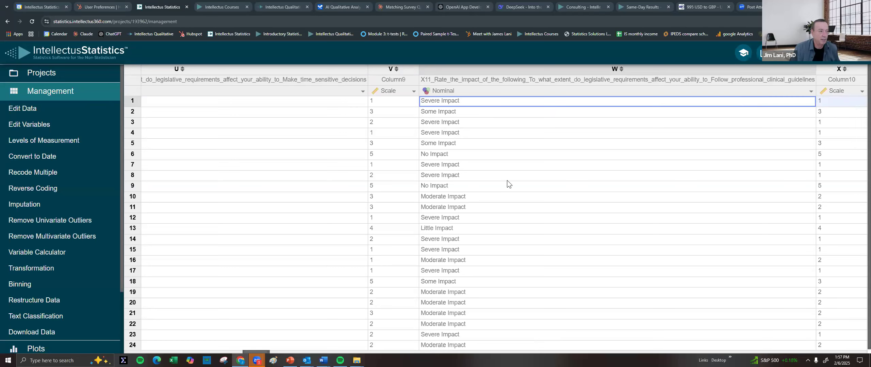
click(632, 185)
click(842, 186)
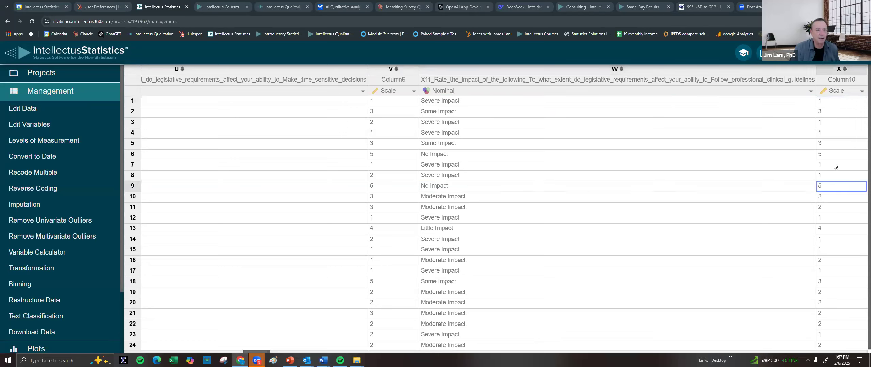
click(830, 100)
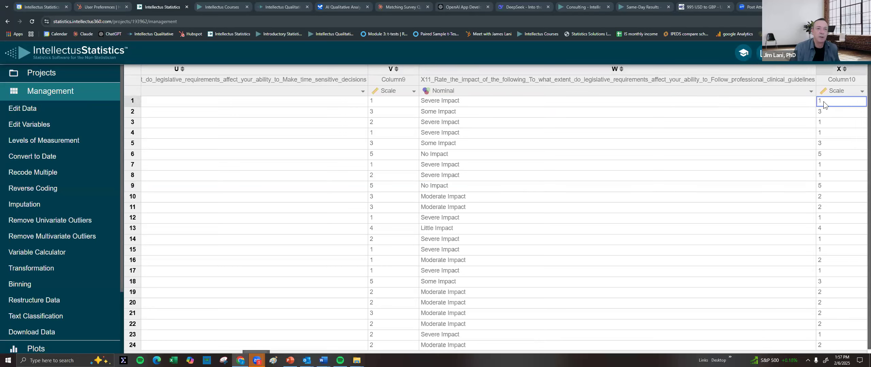
click(786, 105)
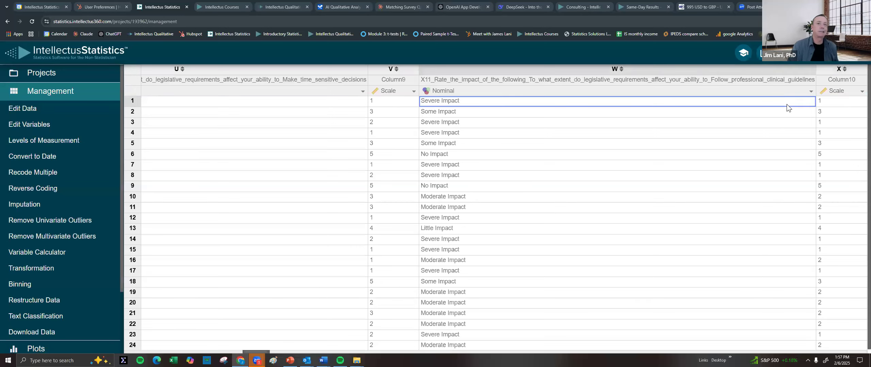
click(829, 100)
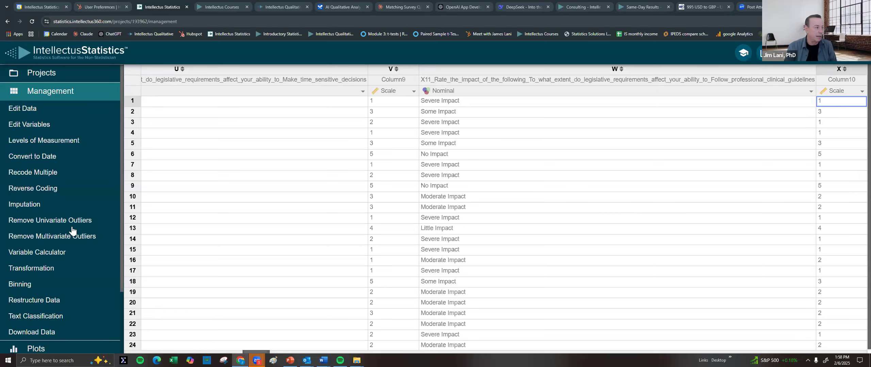
Start Recode Multiple with Scale measurement and Column10, bringing up its levels 1 to 5
click(37, 174)
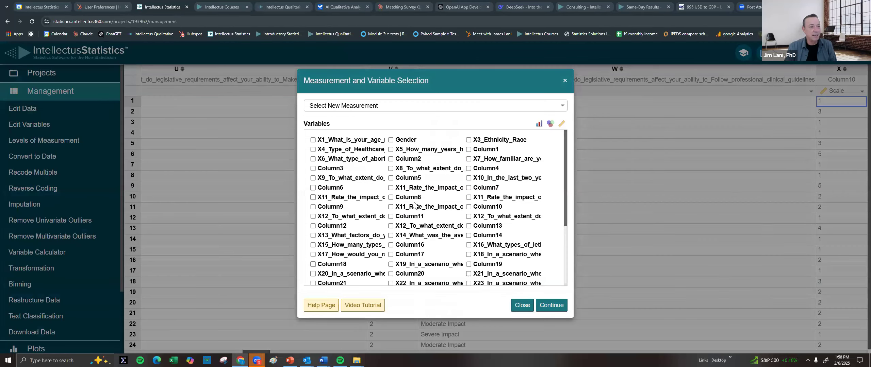
scroll(510, 232, down, 5)
scroll(509, 230, up, 5)
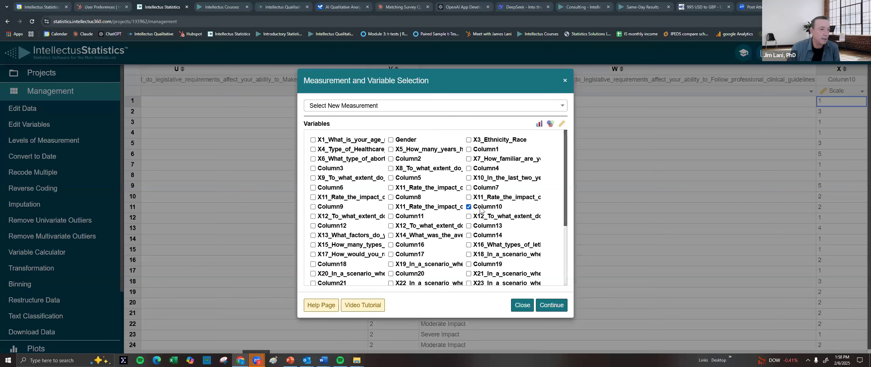
click(374, 106)
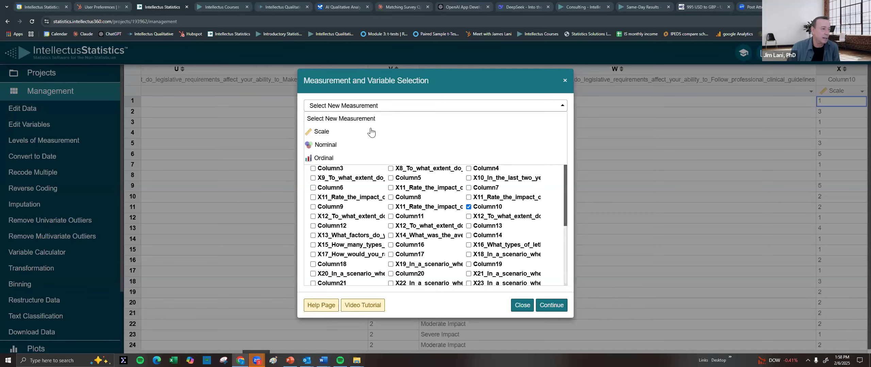
click(344, 132)
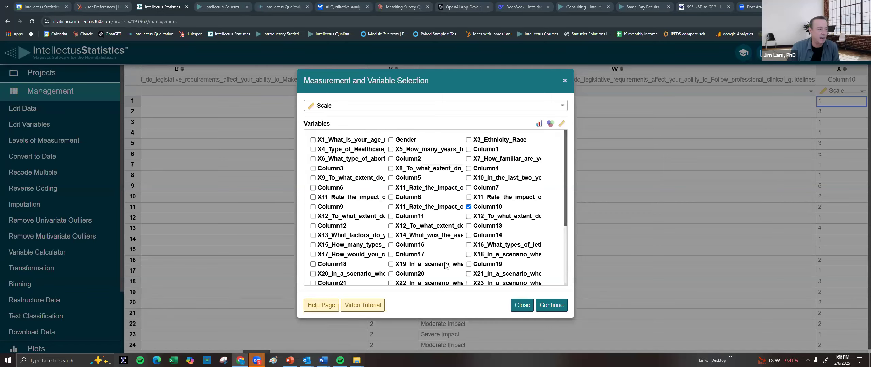
click(542, 307)
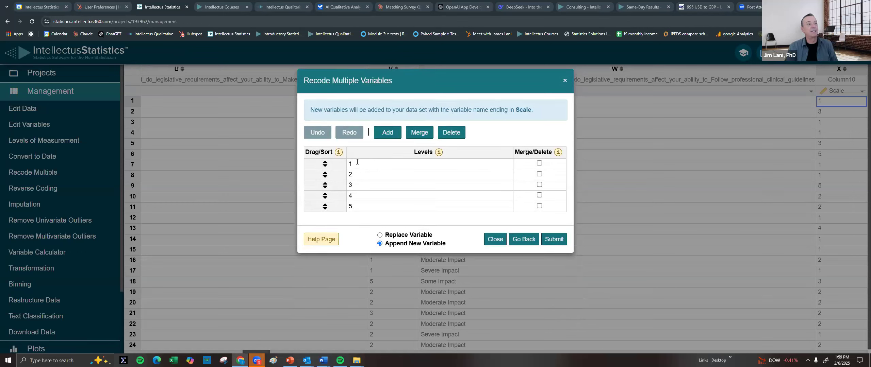
Change Column10's first two levels to 5 and 4, then close without submitting
click(357, 162)
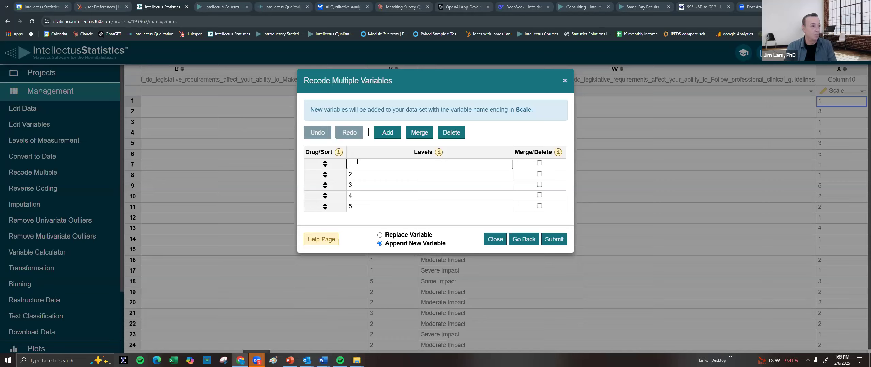
text(5)
click(360, 175)
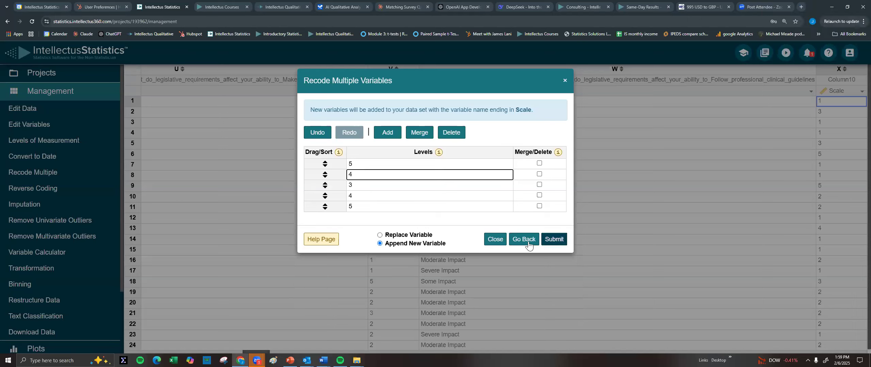
click(495, 240)
click(495, 240)
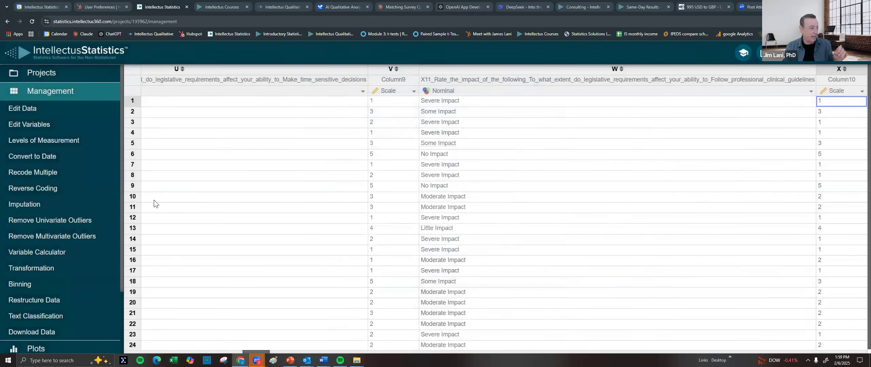
Check the Reverse Coding window, close it, and restart Recode Multiple
click(44, 186)
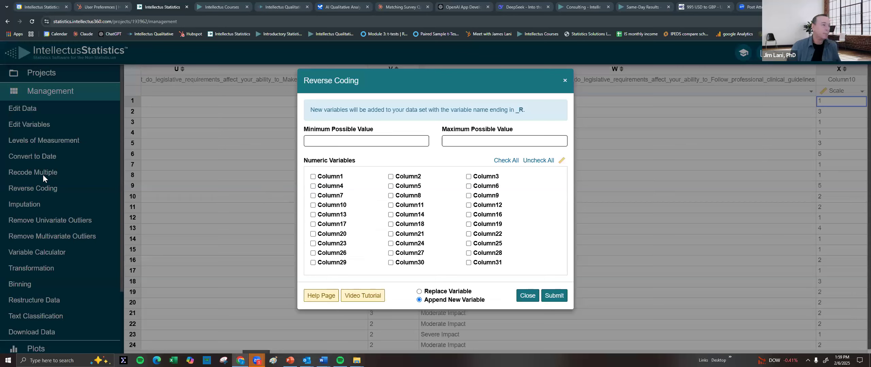
click(565, 81)
click(25, 174)
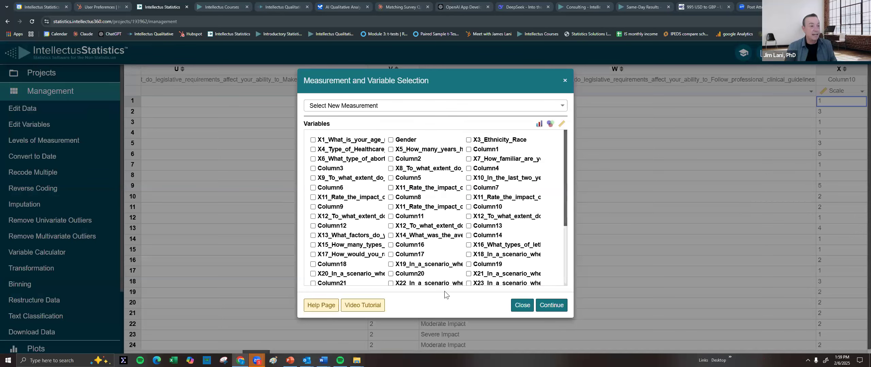
Close the Measurement and Variable Selection dialog without selecting anything
click(160, 276)
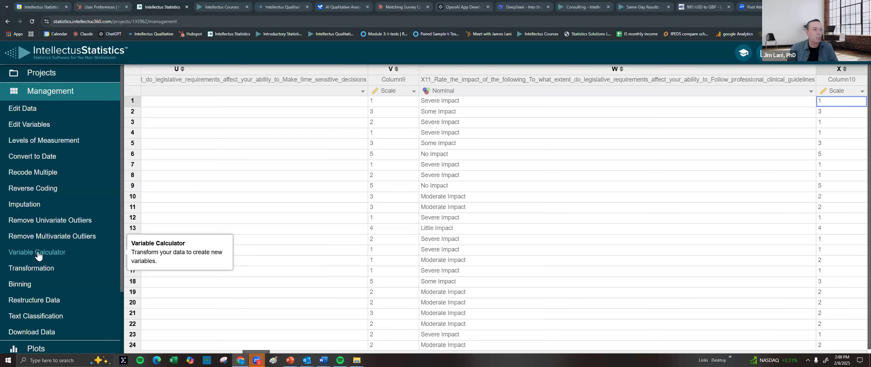
key(Tab)
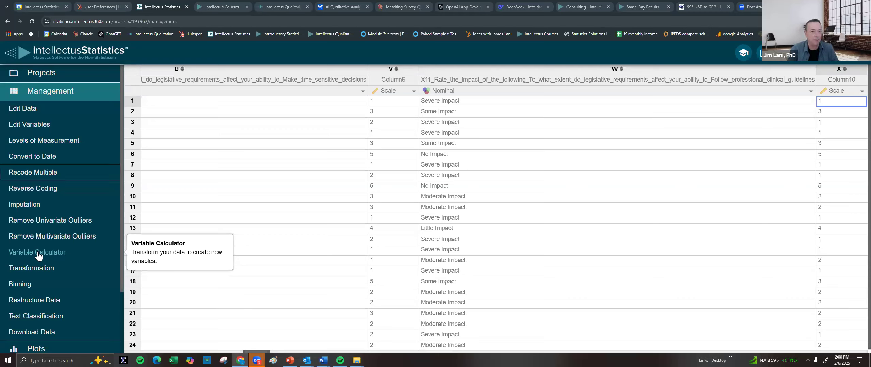
click(253, 221)
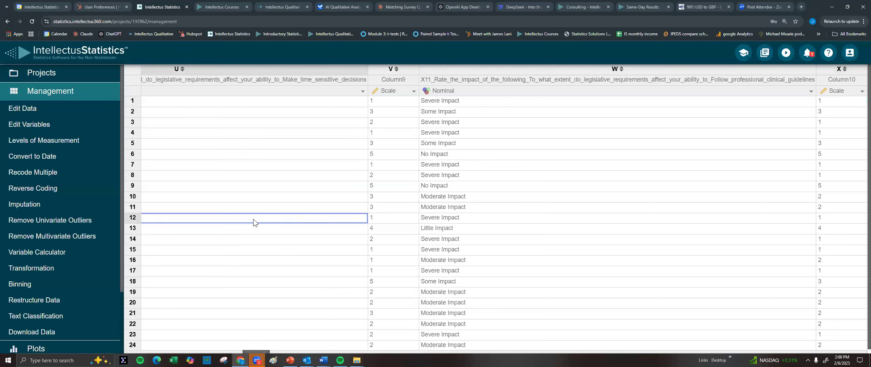
key(Right)
key(Right)
key(Right)
key(Right)
key(Right)
key(Right)
key(Right)
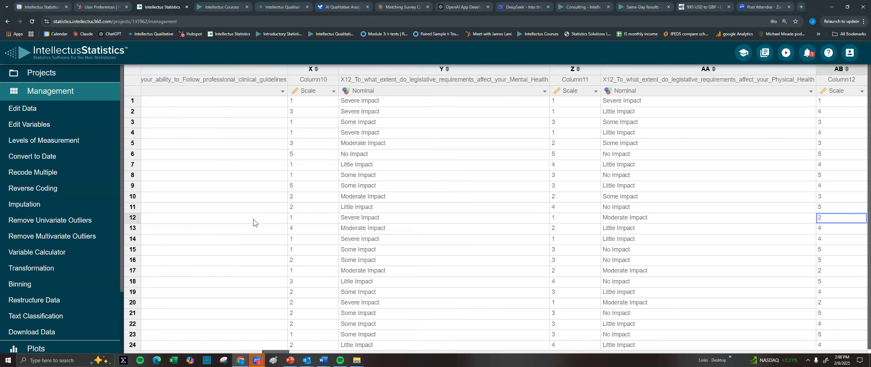
key(Right)
key(Right)
key(Right)
key(Right)
key(Right)
key(Right)
key(Right)
key(Right)
key(Right)
key(Right)
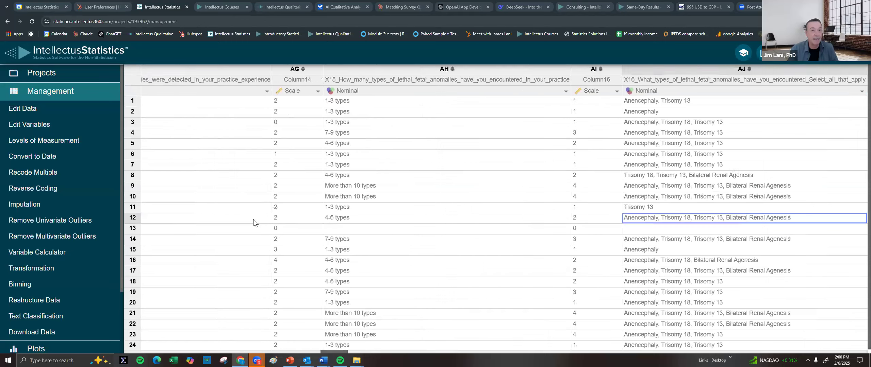
key(Right)
key(Right)
key(Right)
key(Right)
key(Right)
key(Right)
key(Right)
key(Right)
key(Right)
key(Right)
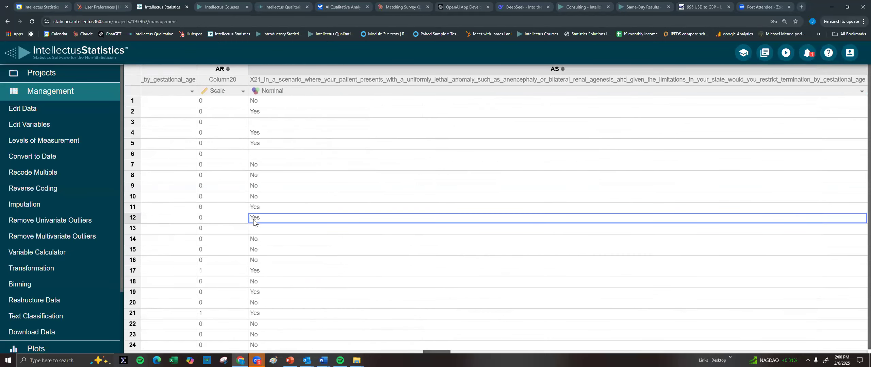
key(Right)
key(Right)
key(Right)
key(Right)
key(Right)
key(Right)
key(Right)
key(Right)
key(Right)
key(Right)
key(Right)
key(Right)
key(Right)
key(Right)
key(Right)
key(Right)
key(Right)
key(Right)
key(Right)
key(Right)
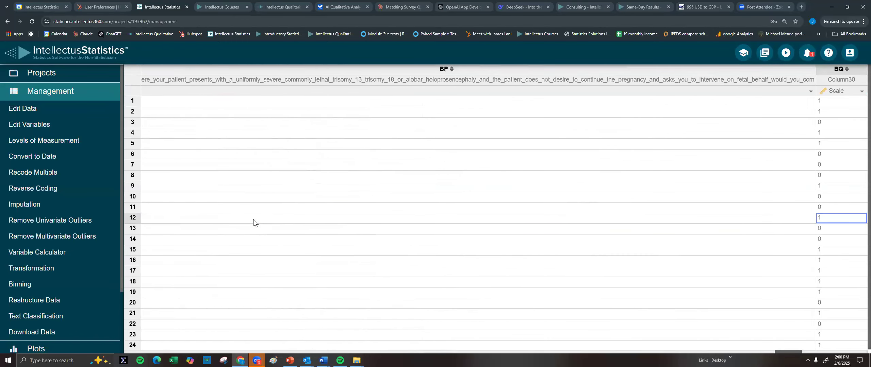
key(Left)
key(Left)
key(Left)
key(Left)
key(Left)
key(Left)
key(Left)
key(Left)
key(Left)
key(Left)
key(Left)
key(Left)
key(Left)
key(Left)
key(Left)
key(Left)
key(Left)
key(Left)
key(Left)
key(Left)
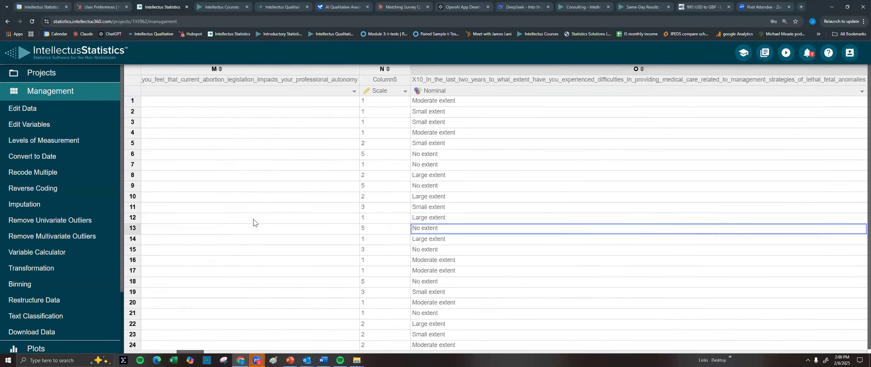
key(Down)
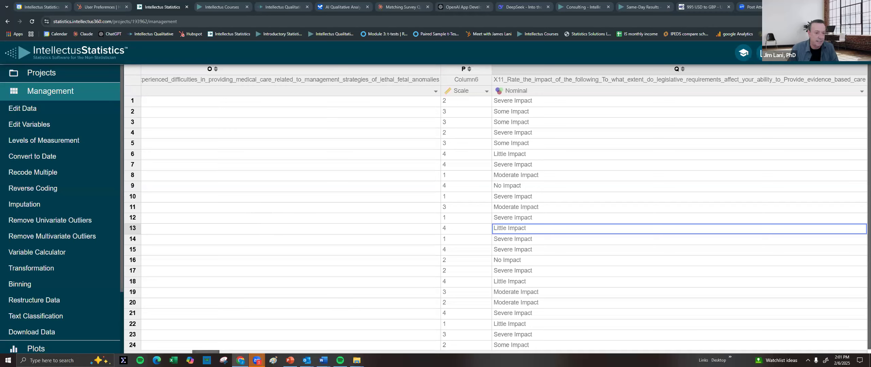
drag(201, 352, 105, 353)
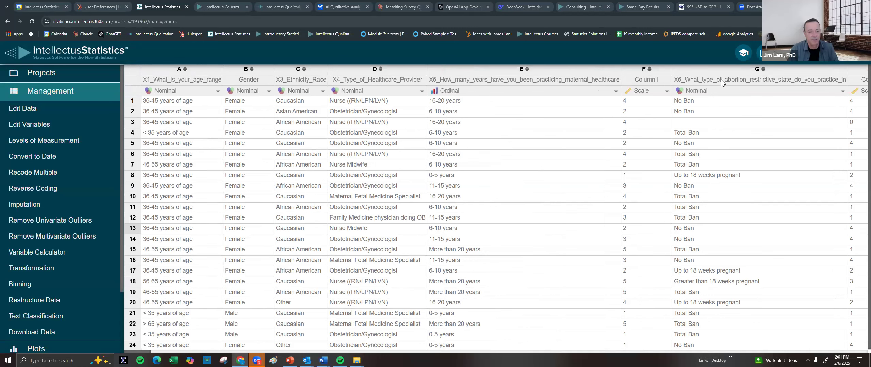
Make X6 Ordinal with levels No Ban through Total Ban, replacing the original variable
click(704, 95)
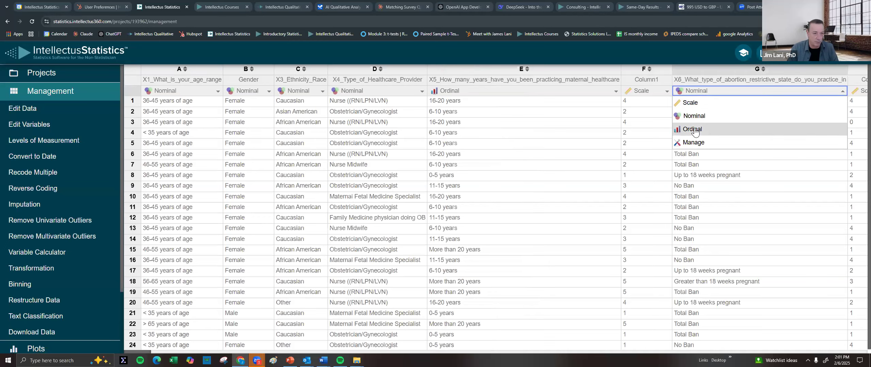
click(693, 130)
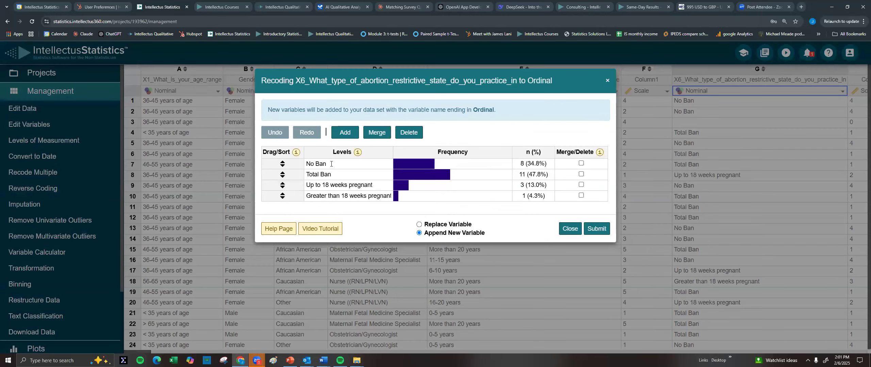
drag(283, 174, 293, 196)
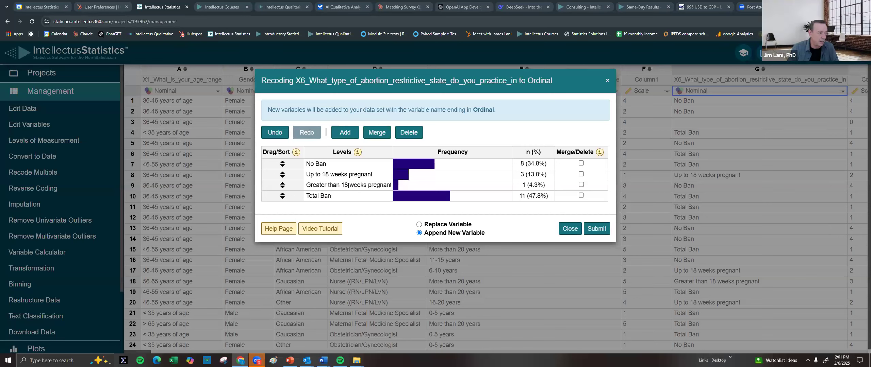
click(432, 227)
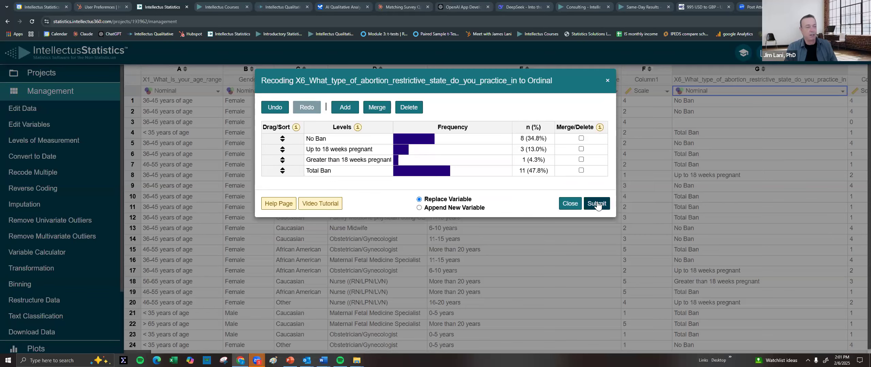
click(597, 204)
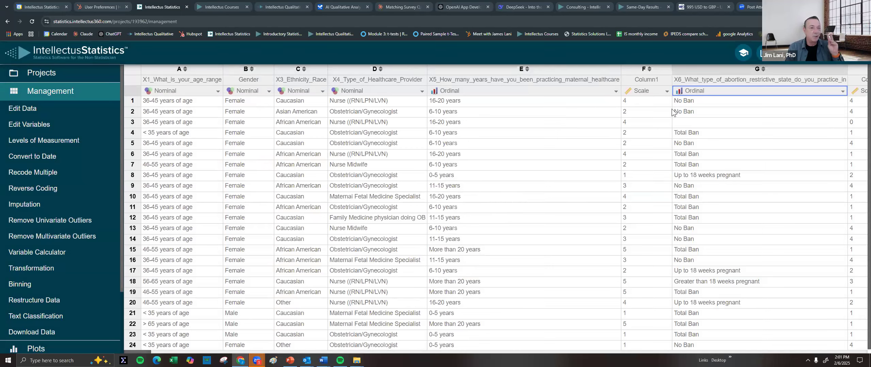
Start a new Spearman Correlation analysis from the Correlations group
scroll(41, 277, down, 1)
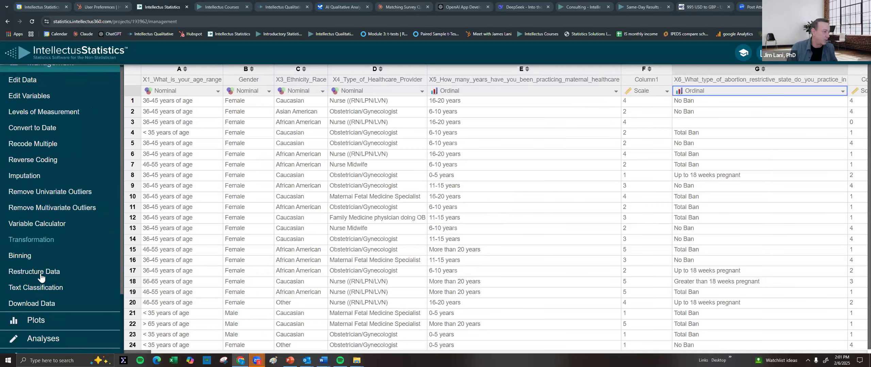
scroll(41, 277, down, 1)
click(36, 293)
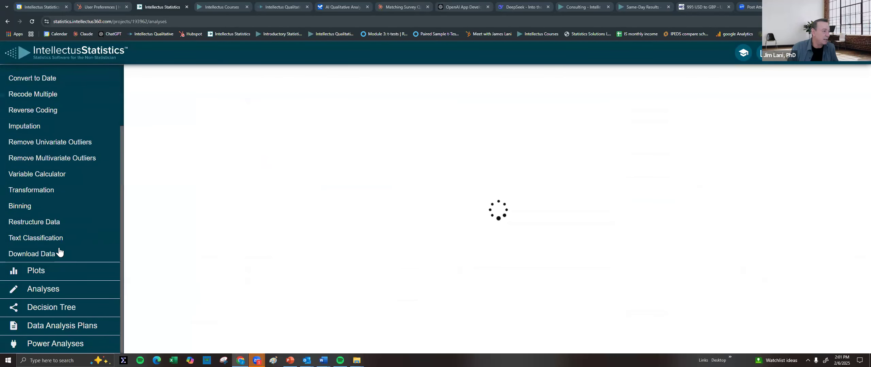
scroll(102, 207, down, 1)
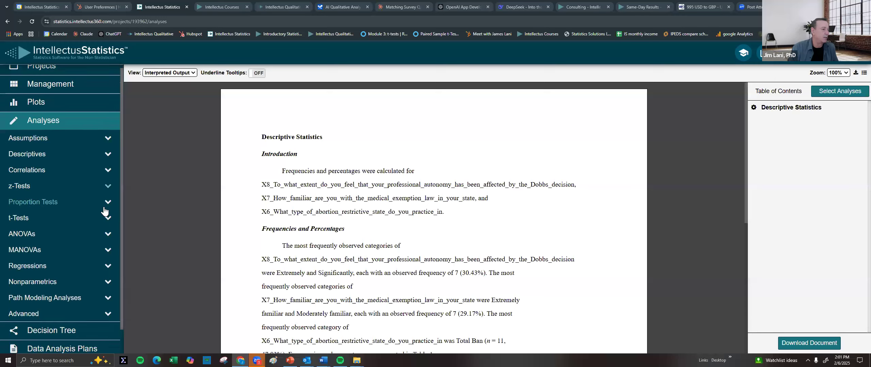
scroll(104, 211, down, 1)
scroll(147, 197, down, 5)
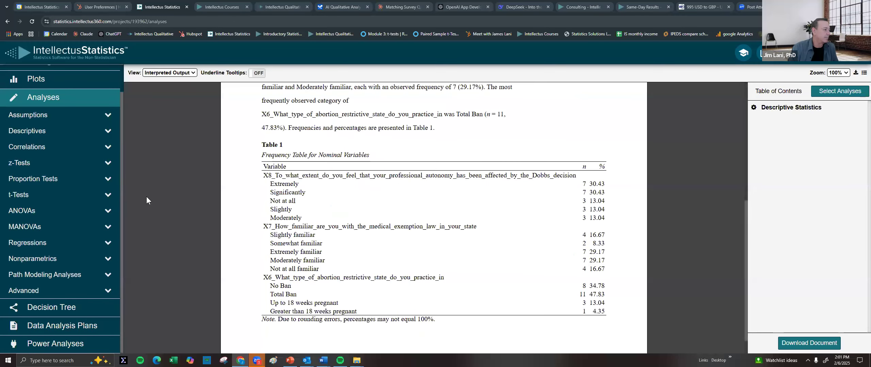
click(27, 148)
click(36, 170)
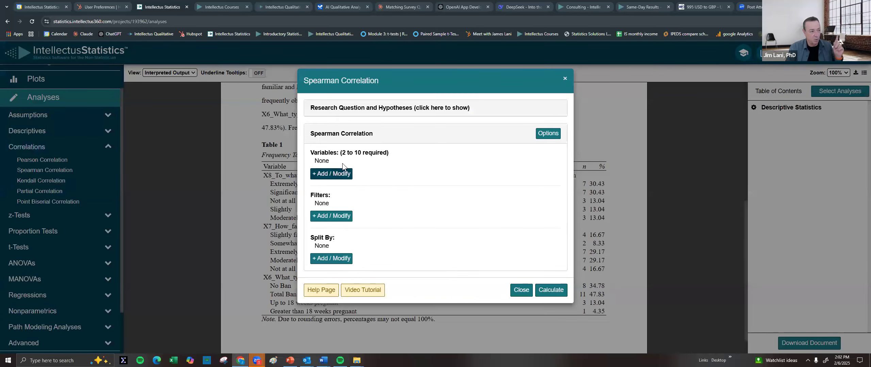
Add X6, Column6 and Column13 as variables and calculate the Spearman correlation
click(340, 173)
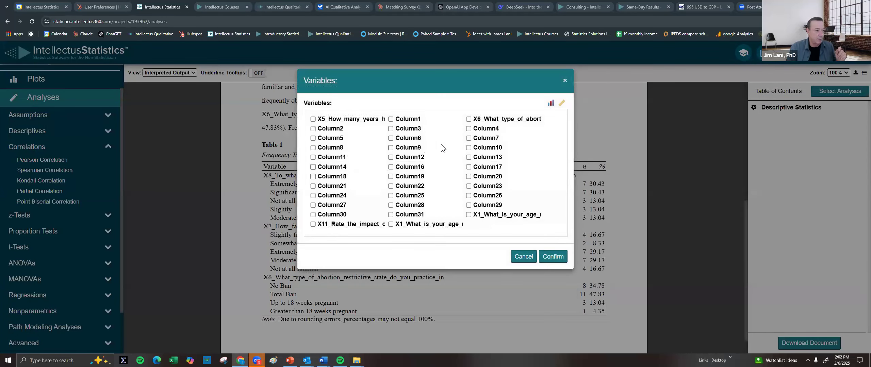
click(407, 141)
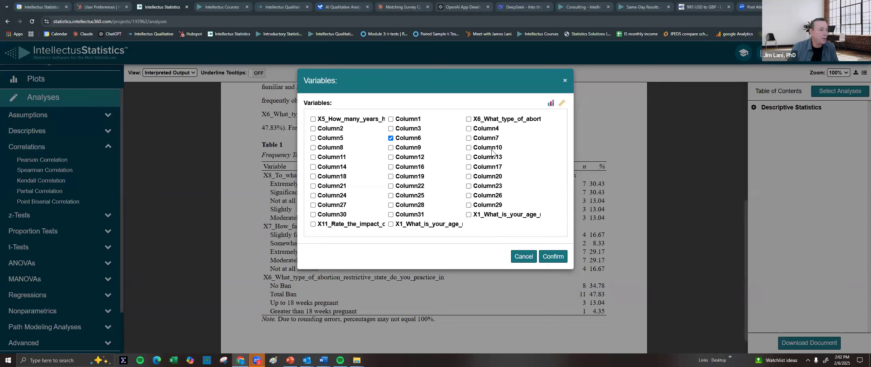
click(480, 121)
click(391, 138)
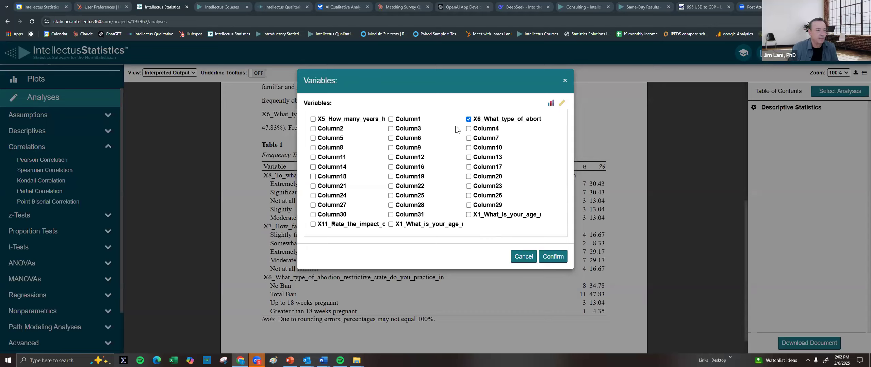
click(390, 138)
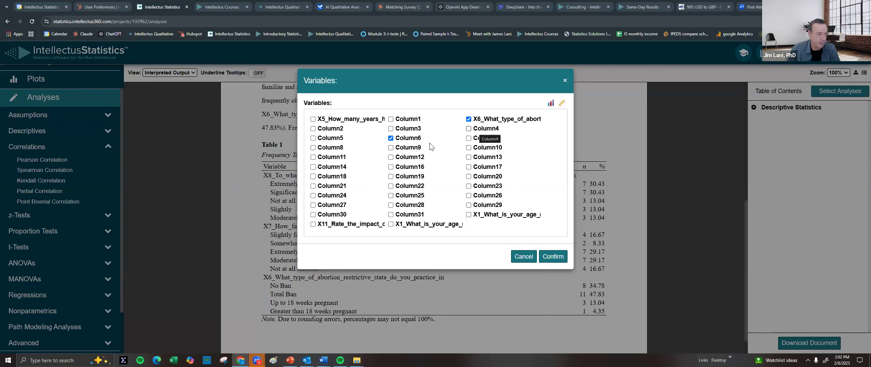
click(469, 157)
click(544, 258)
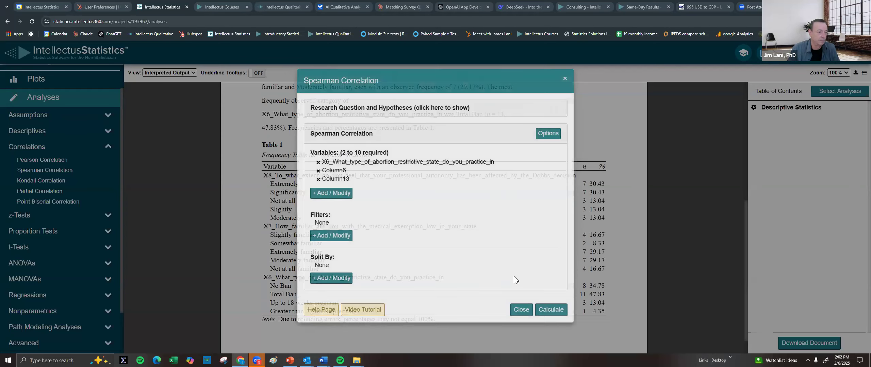
click(542, 311)
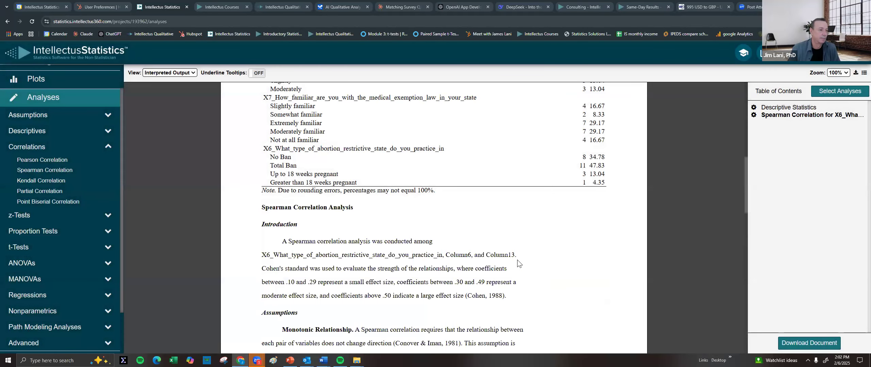
scroll(517, 260, down, 15)
scroll(457, 248, down, 3)
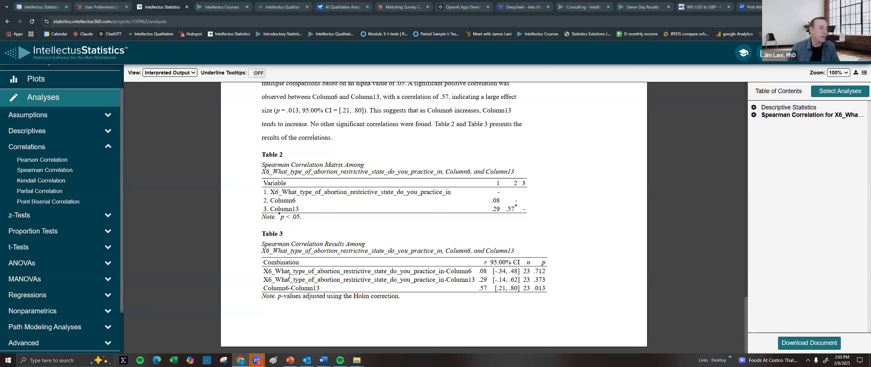
click(30, 263)
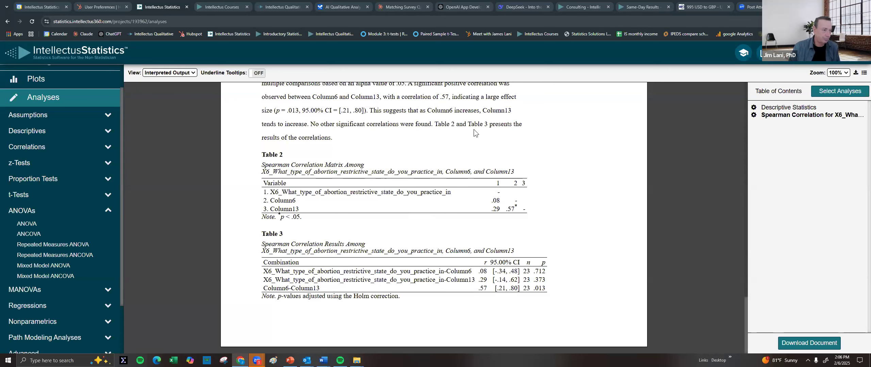
scroll(482, 136, up, 6)
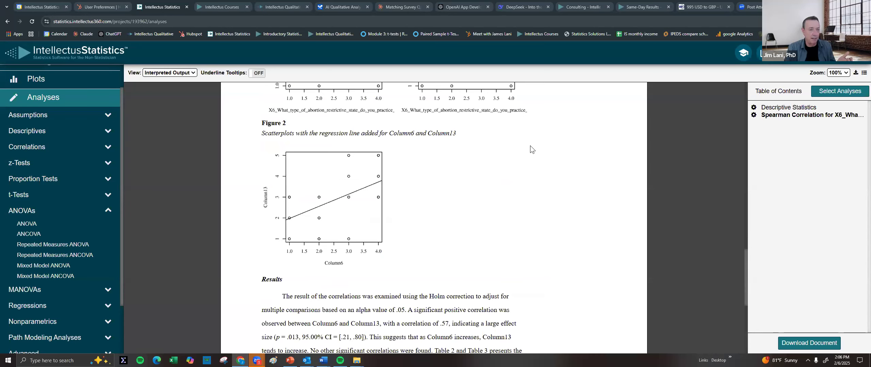
scroll(536, 148, up, 10)
scroll(526, 151, up, 15)
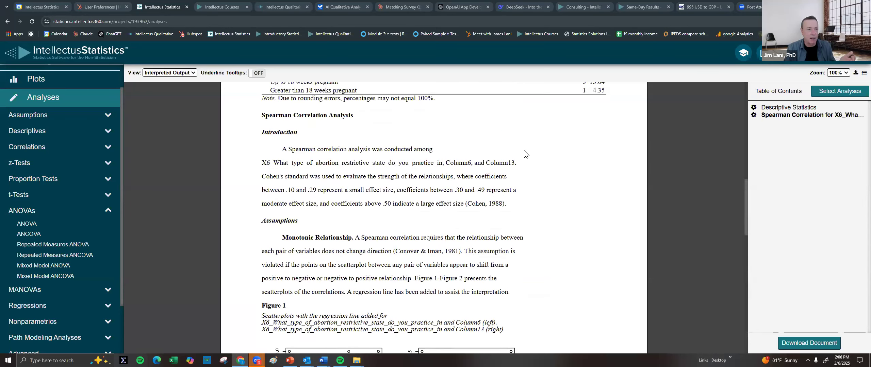